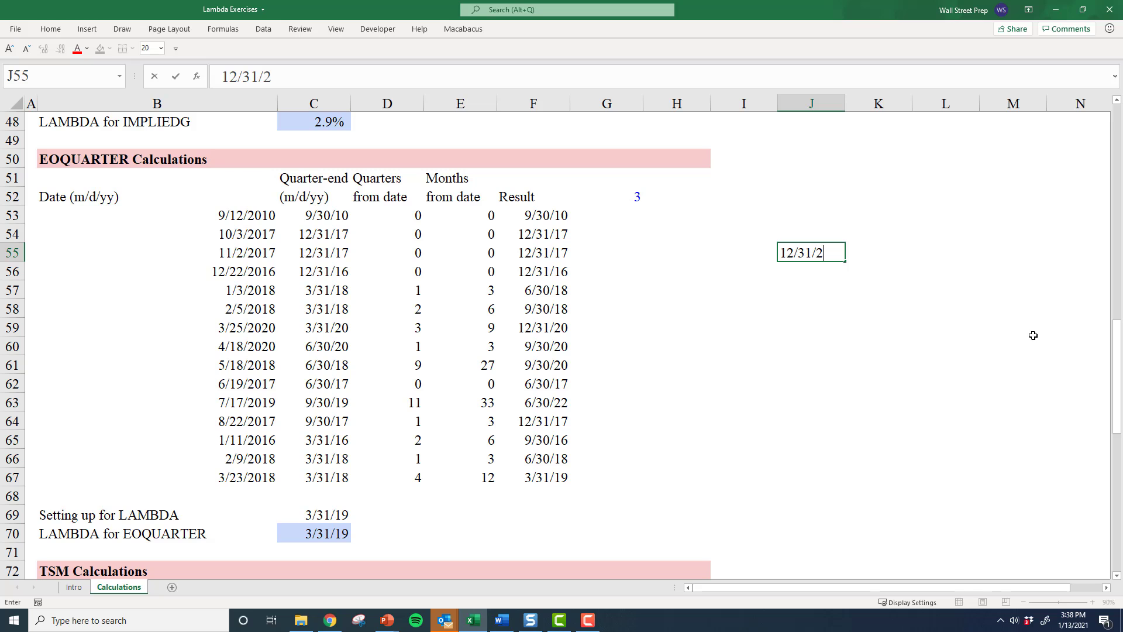
Complete the date in cell J55 as 12/31/21.
text(0)
key(BackSpace)
text(1)
key(Tab)
Enter the formula =EOMONTH(J55,3) in cell K55 to get the month-end three months after the date.
text(=)
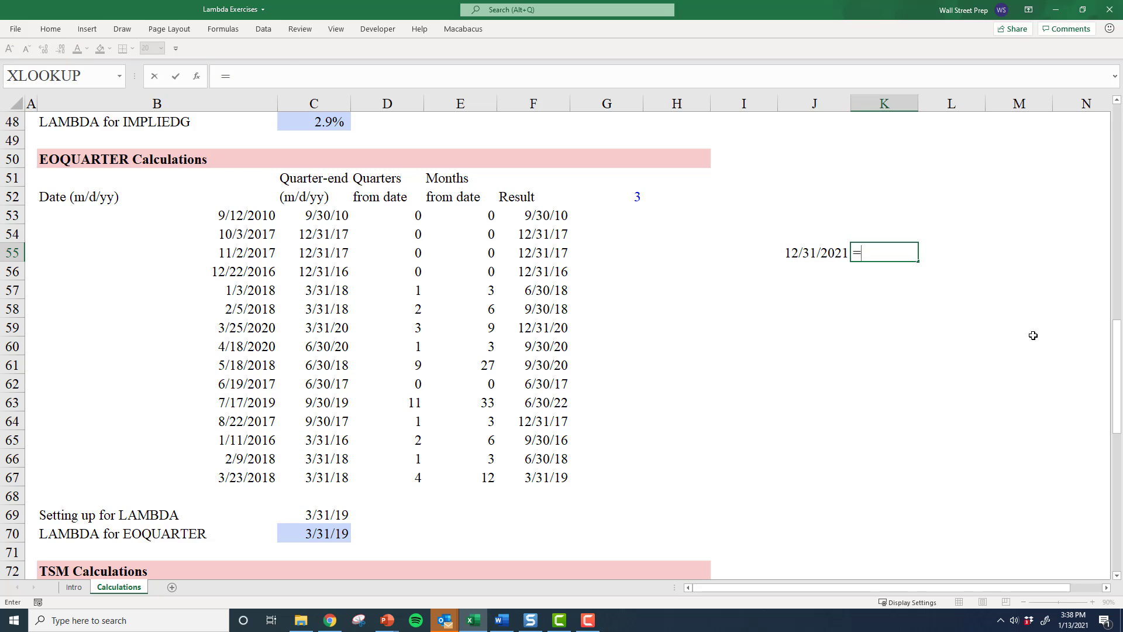
text(eomonth()
key(Left)
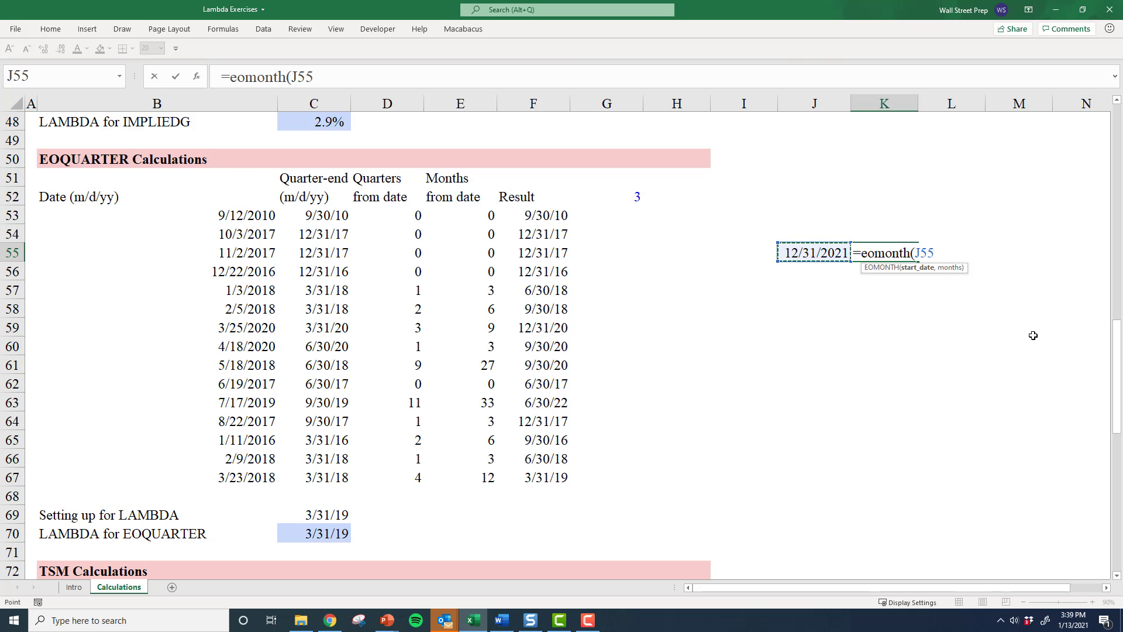
text(,3))
key(ctrl+Return)
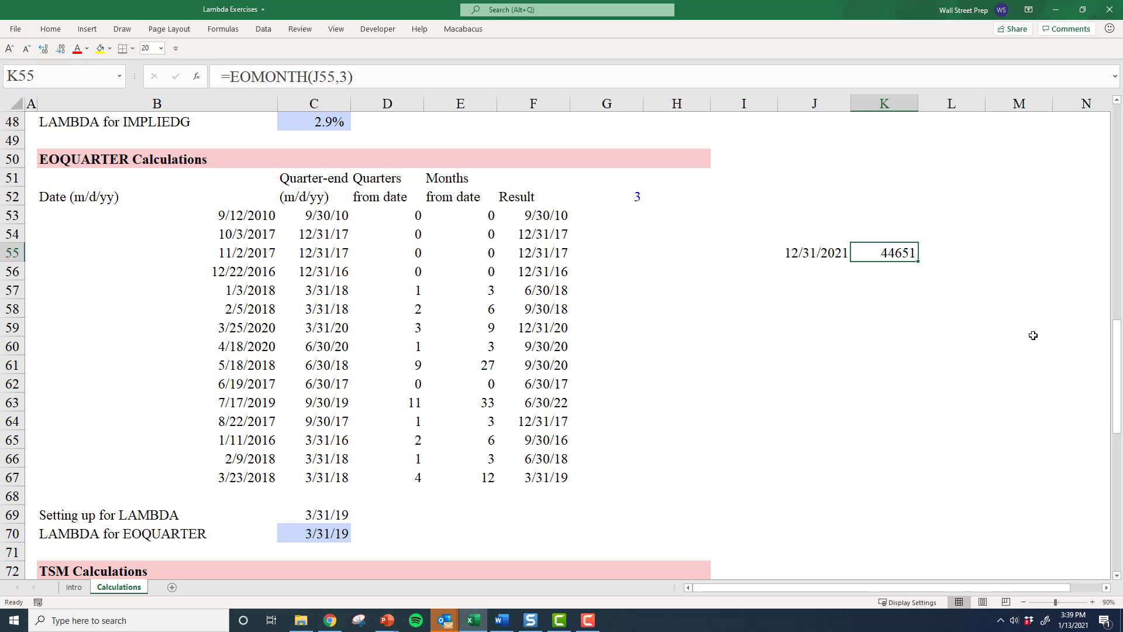
Copy the date format of J55 onto the EOMONTH result in K55 without changing its formula.
key(Left)
key(ctrl+c)
key(Right)
key(ctrl+alt+v)
key(t)
key(Return)
key(Escape)
key(Right)
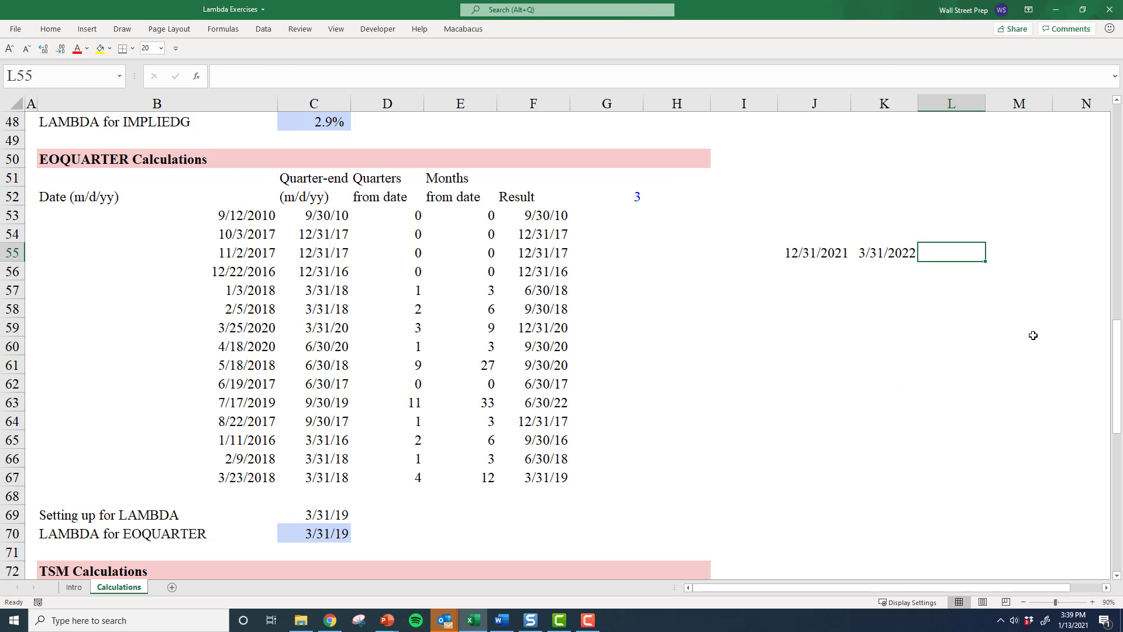
Examine the EOMONTH formula in K55 and the start date in J55 that it refers to.
key(Left)
key(F2)
key(Escape)
key(Left)
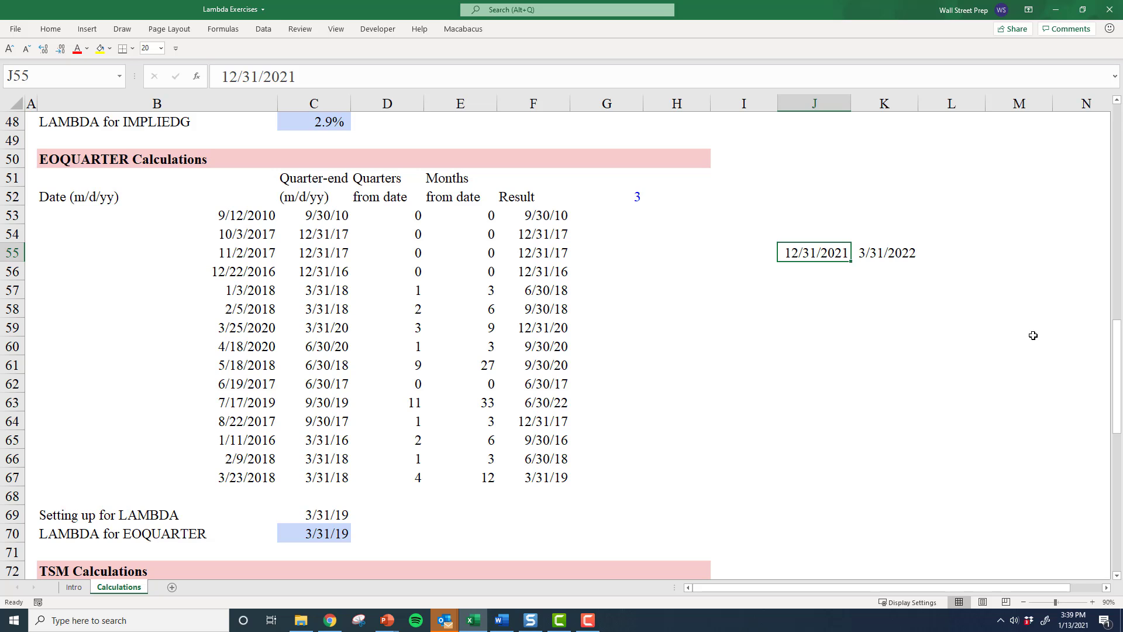
Examine the quarter-end formula in C53 and its source date in B53, including the months argument.
key(Left)
key(Left)
key(Left)
key(Left)
key(Left)
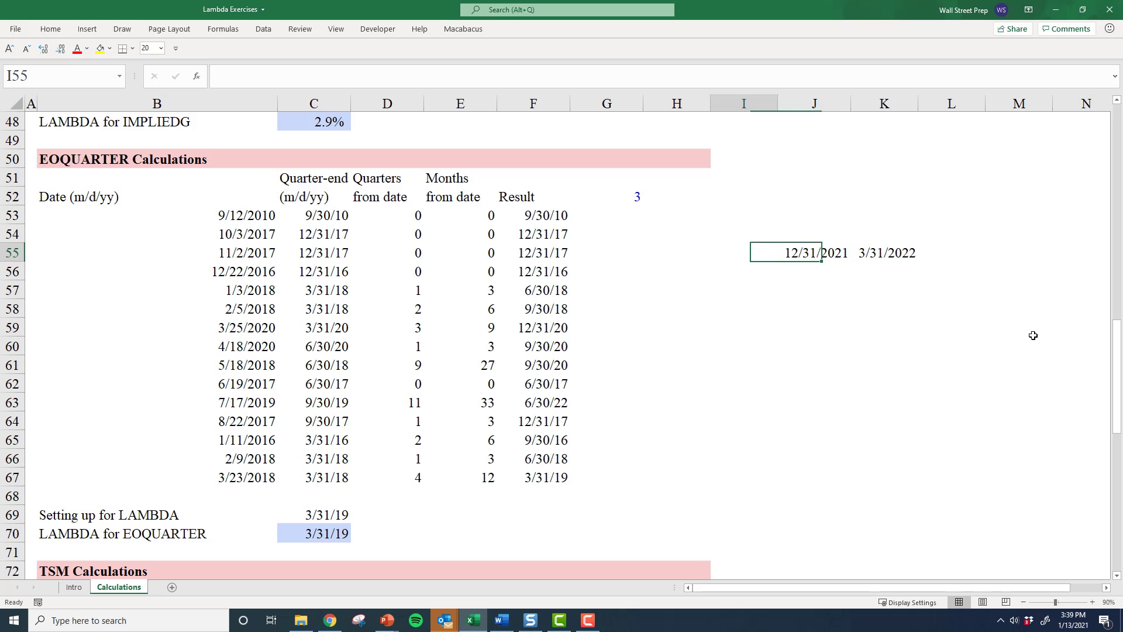
key(Left)
key(Left)
key(Left)
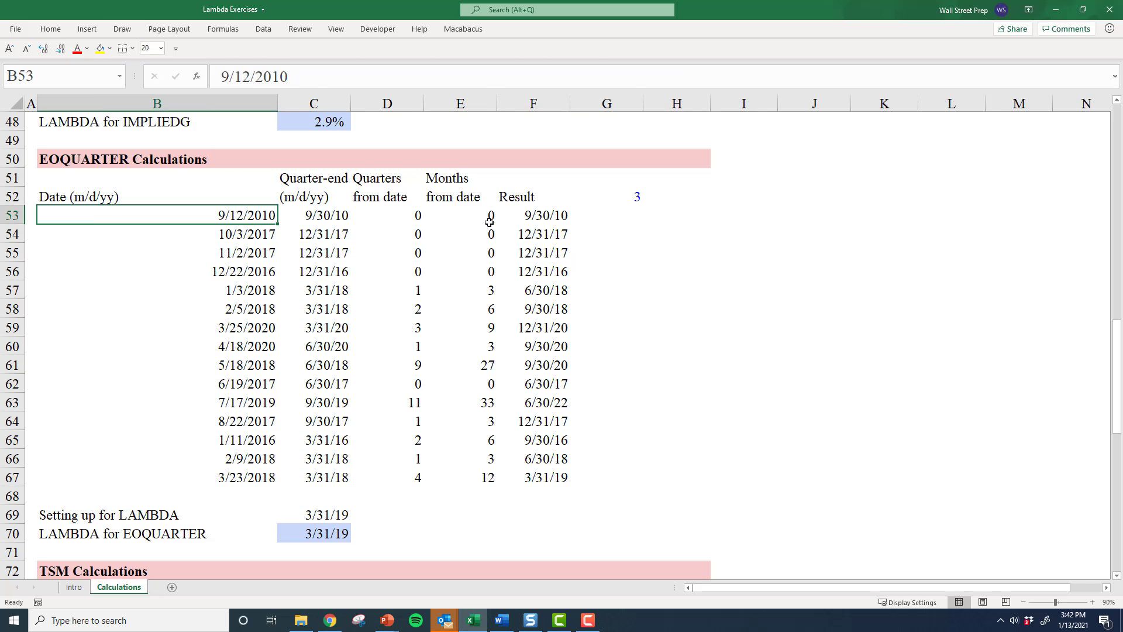
key(Right)
key(Left)
key(Right)
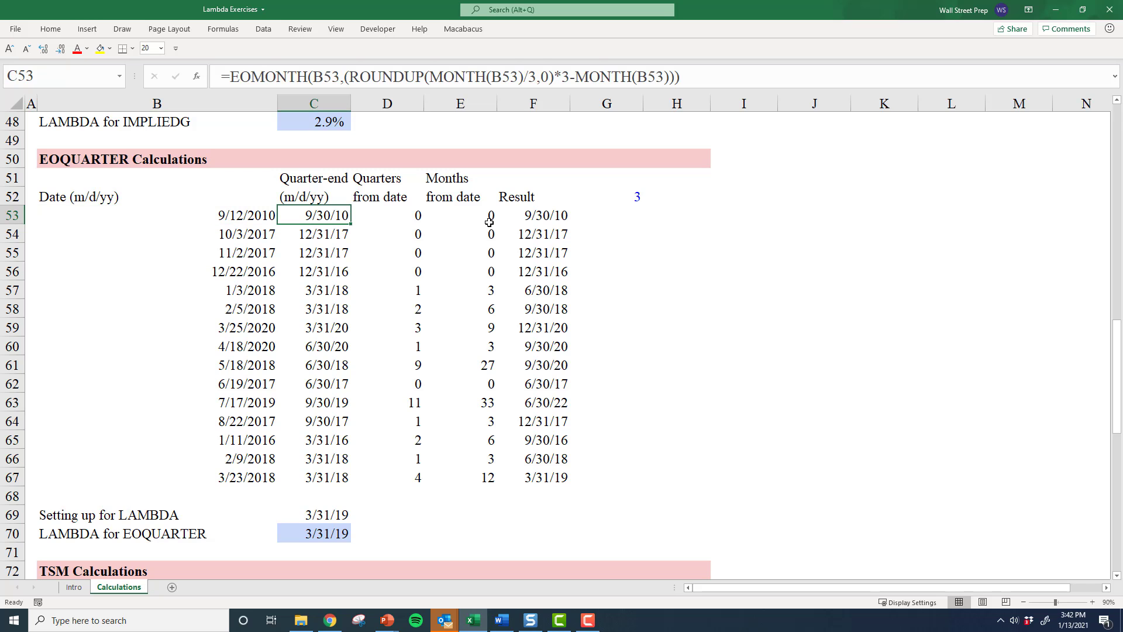
key(F2)
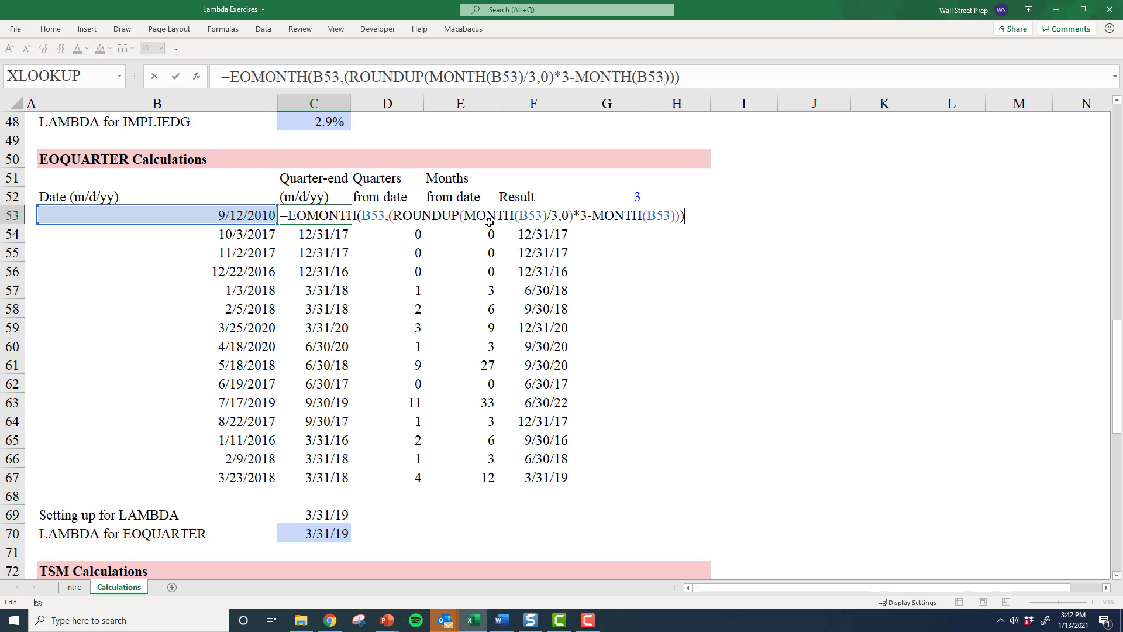
key(Escape)
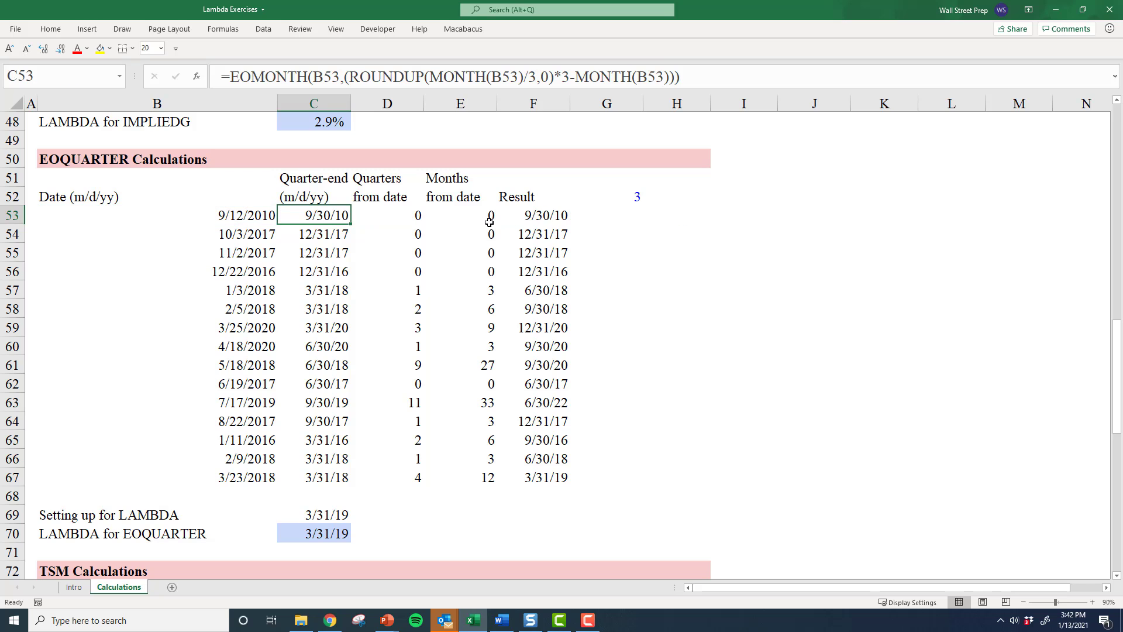
key(F2)
key(Left)
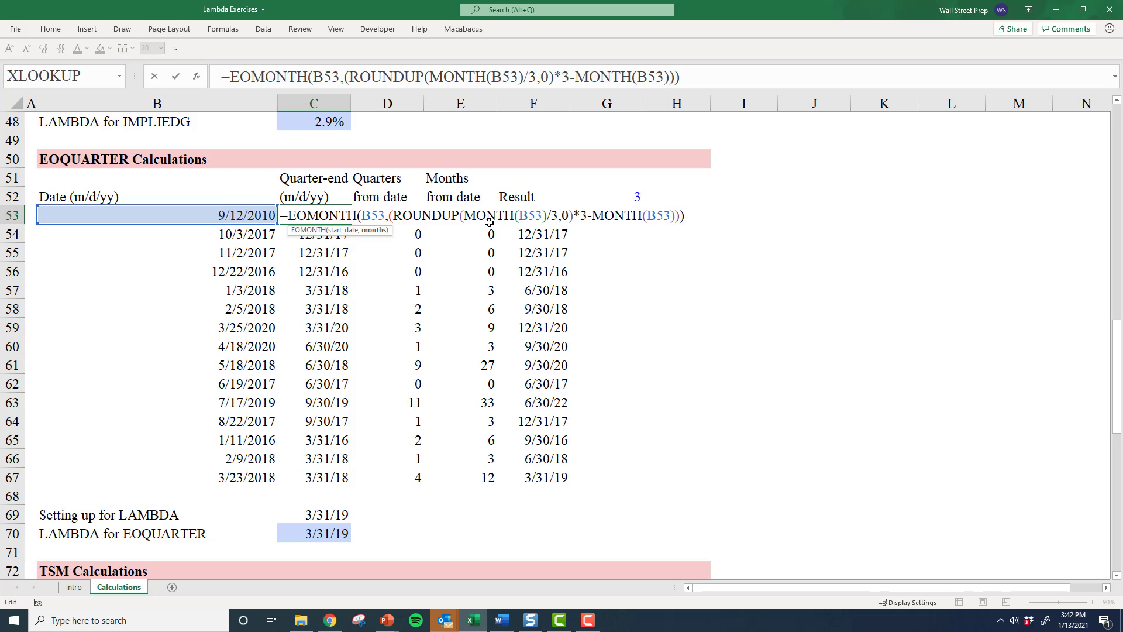
key(Escape)
key(Left)
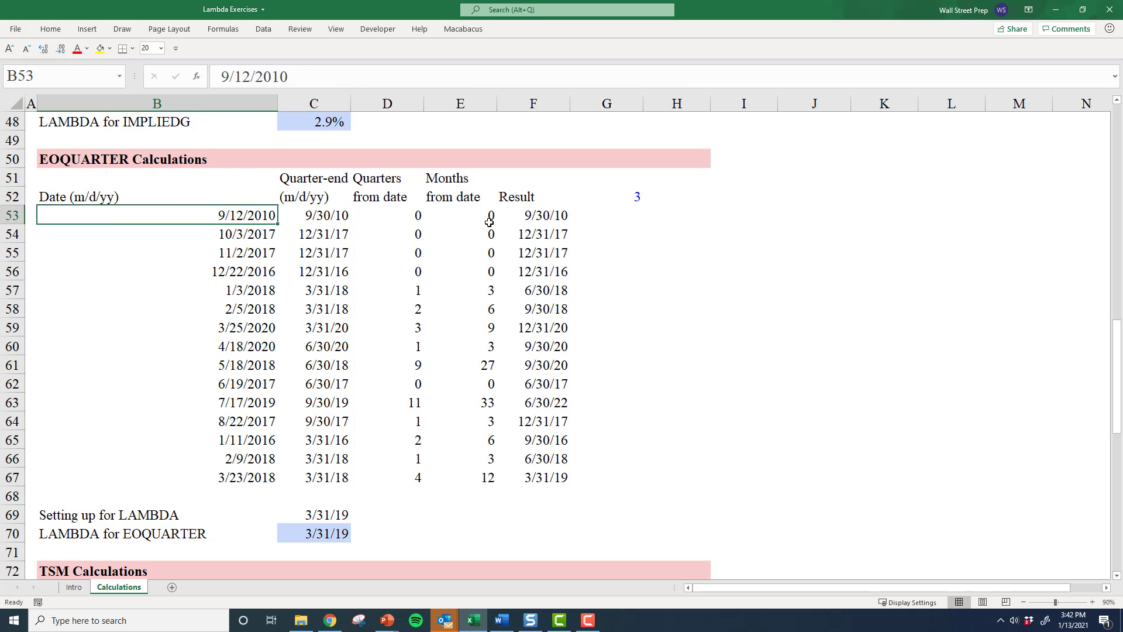
key(Right)
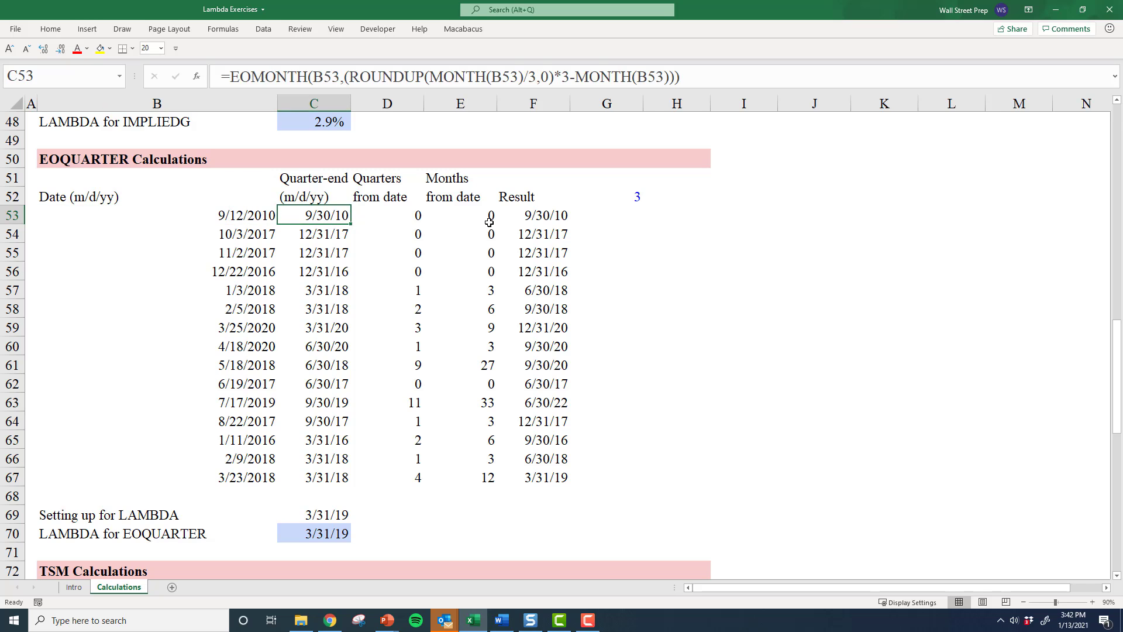
key(Left)
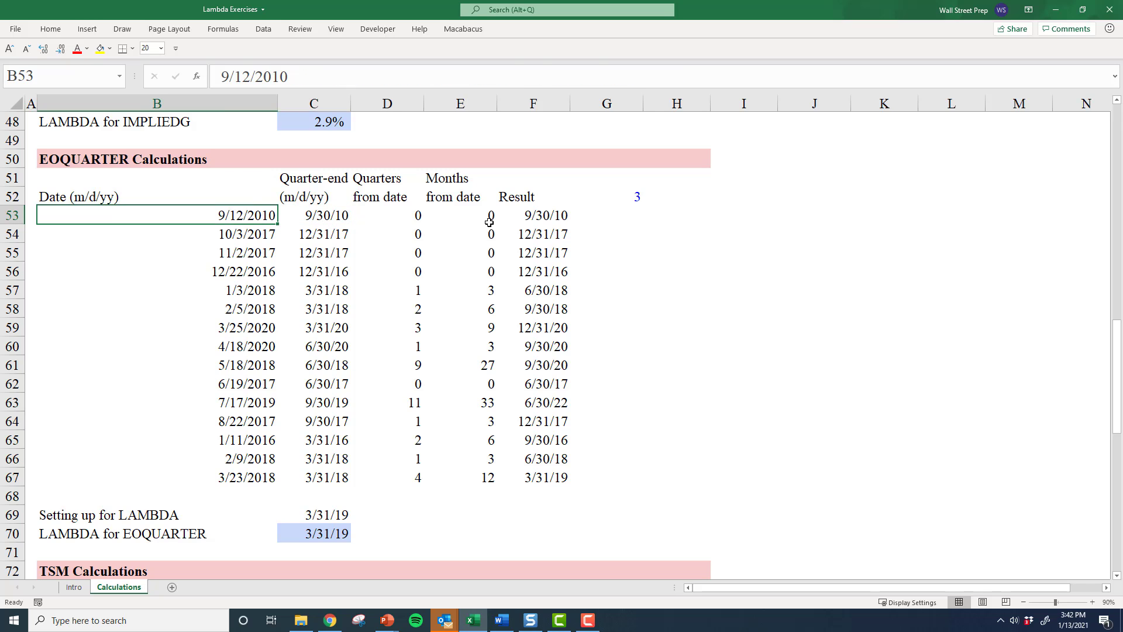
Enter the formula =EOMONTH(B53,0) in cell H53.
key(Right)
key(Right)
key(Right)
key(Right)
key(Right)
key(Right)
text(=e)
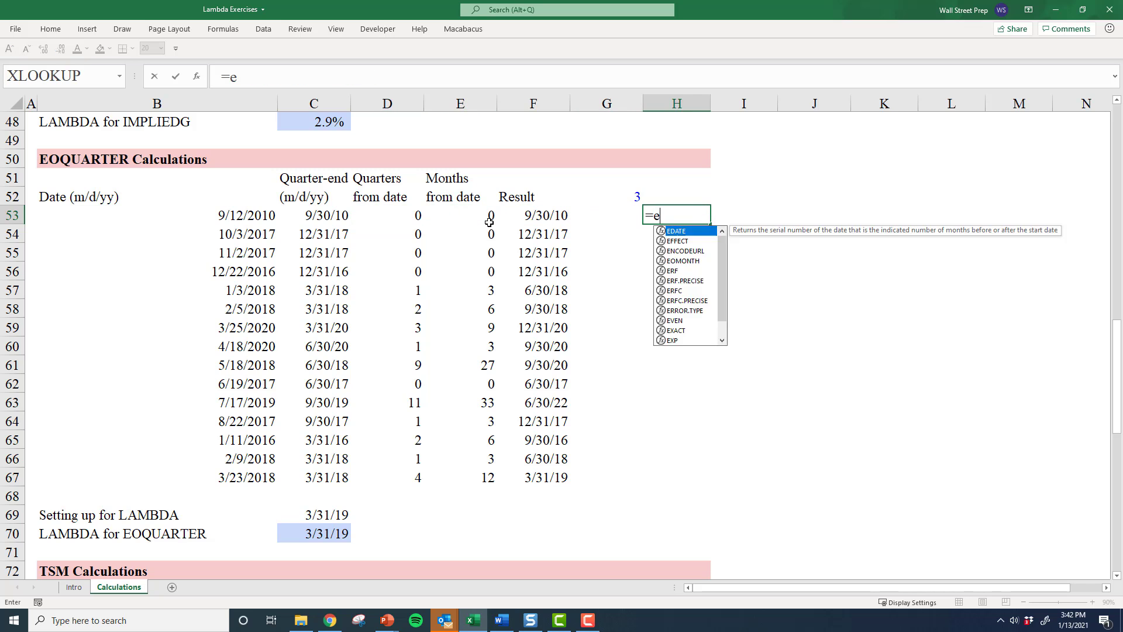
text(omonth()
key(Left)
key(Left)
key(Left)
key(Left)
key(Left)
key(Left)
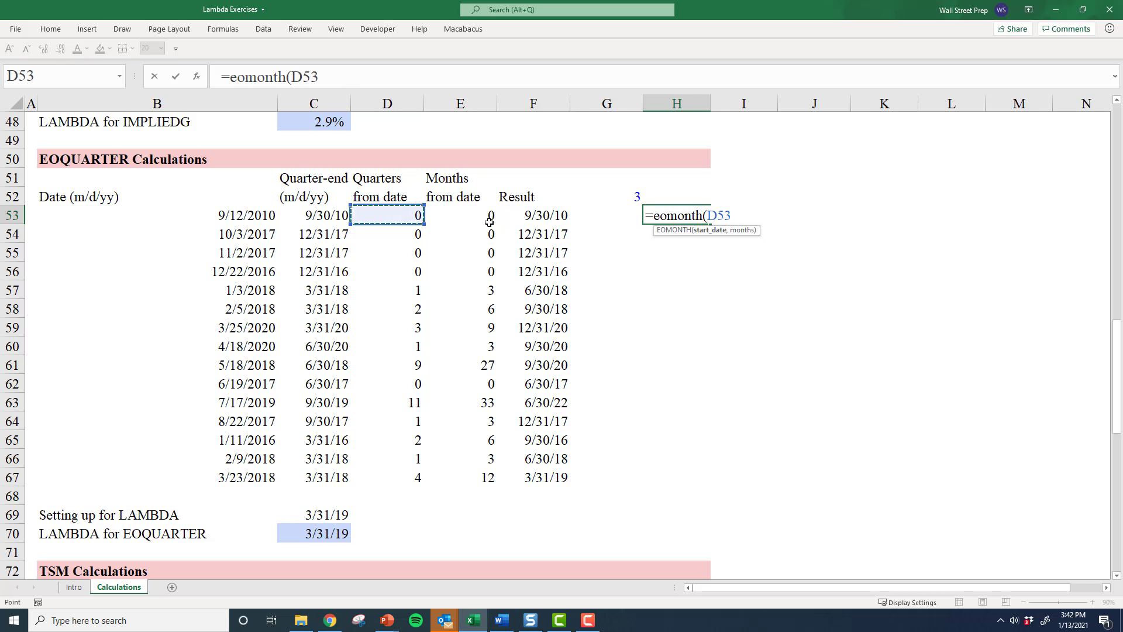
text(,)
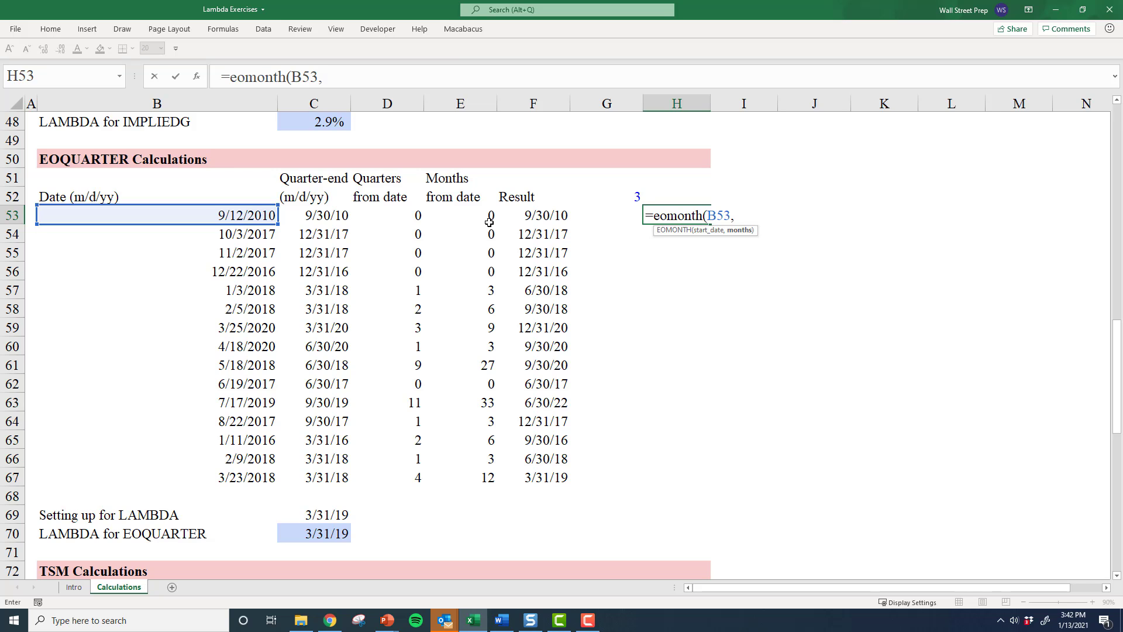
text(0))
key(ctrl+Return)
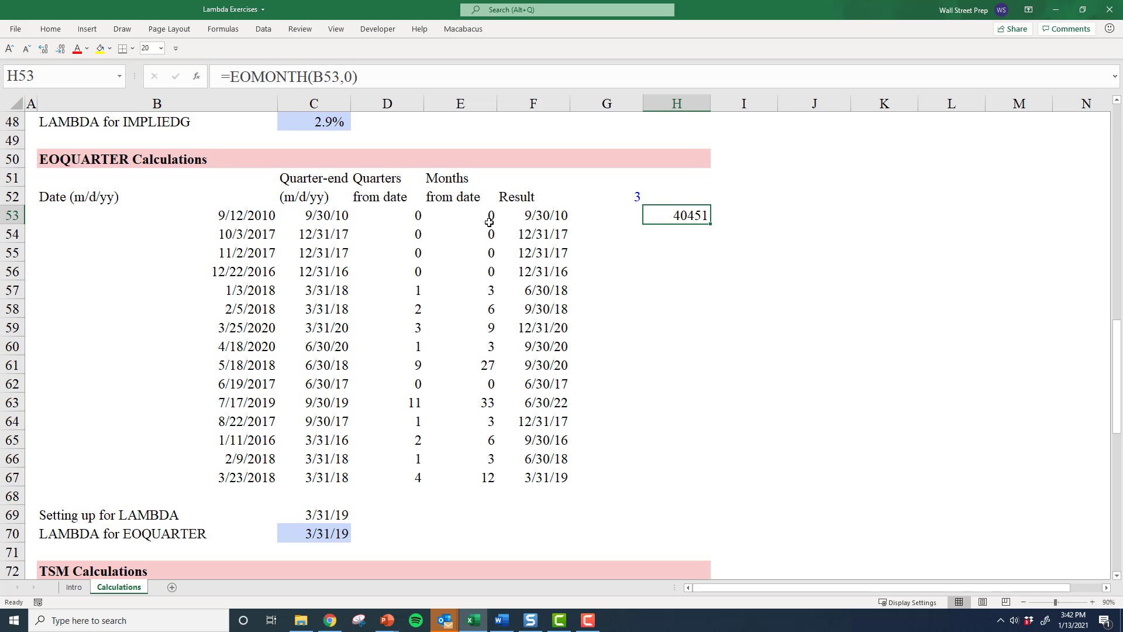
Apply the date format of result cell F53 to H53, pasting formats only.
key(Left)
key(Left)
key(ctrl+c)
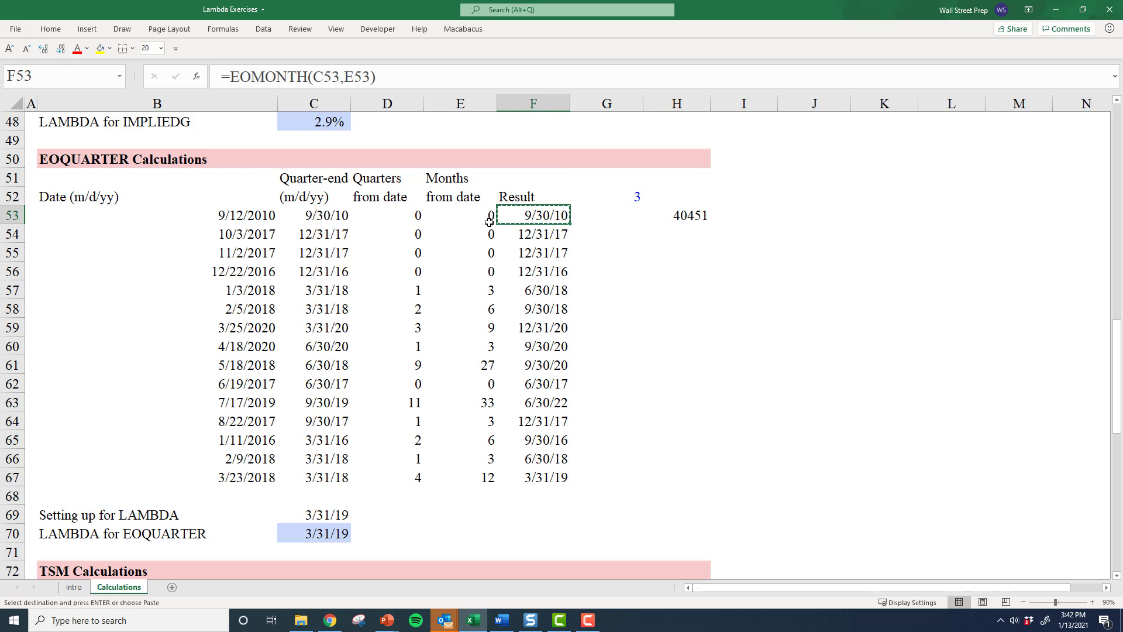
key(Right)
key(Right)
key(ctrl+alt+v)
key(t)
key(Return)
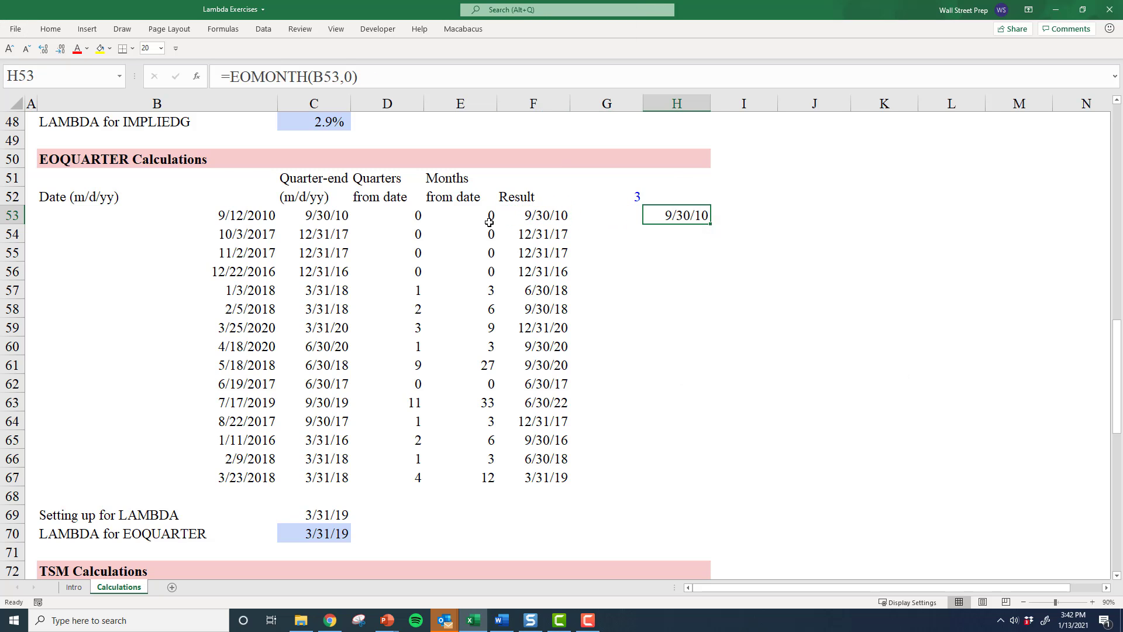
Copy the EOMONTH formula from H53 into H54 and check that it refers to the date in B54.
key(ctrl+c)
key(Down)
key(ctrl+v)
key(F2)
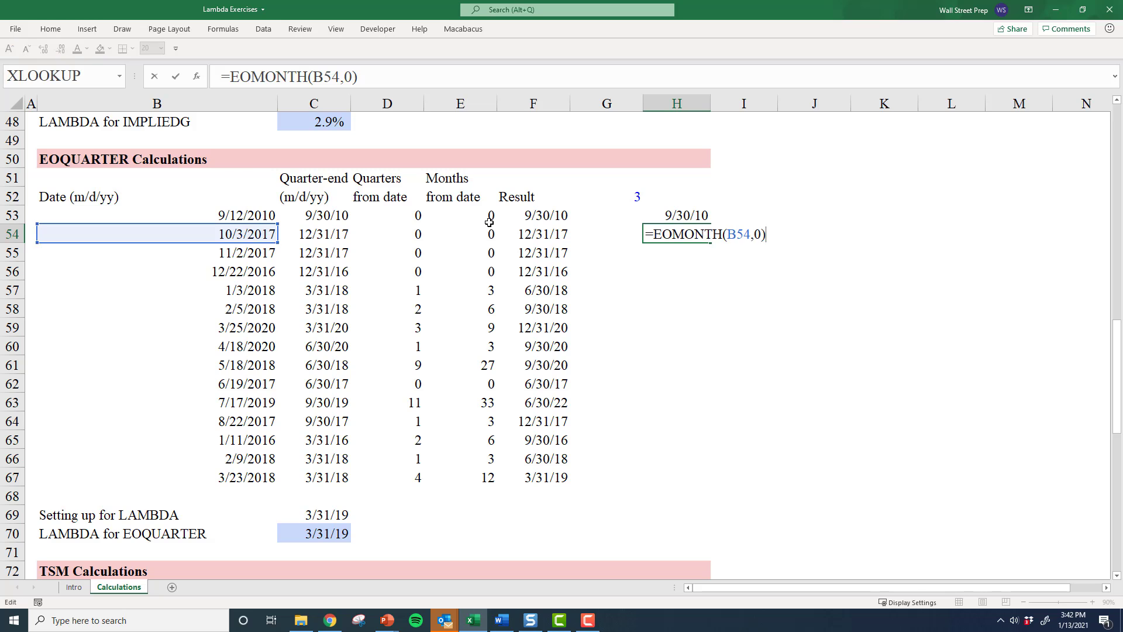
key(Escape)
Compare the quarter-end formula in C53 with the simple EOMONTH formula in H53.
key(Up)
key(Left)
key(Left)
key(Left)
key(Left)
key(Left)
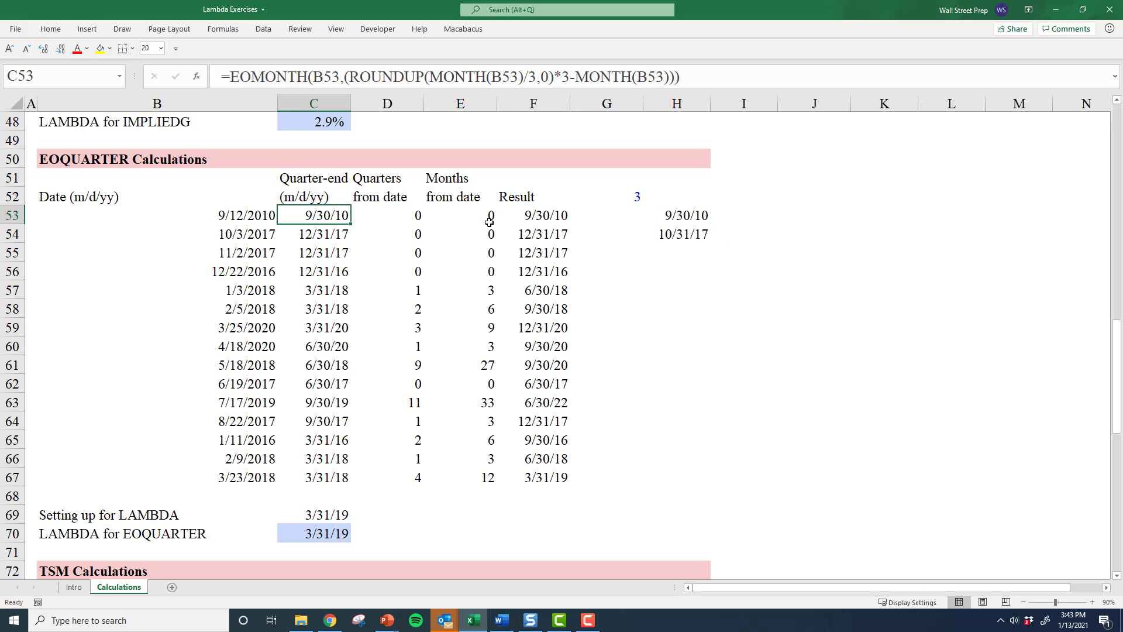
key(Right)
key(Right)
key(Right)
key(Right)
key(Right)
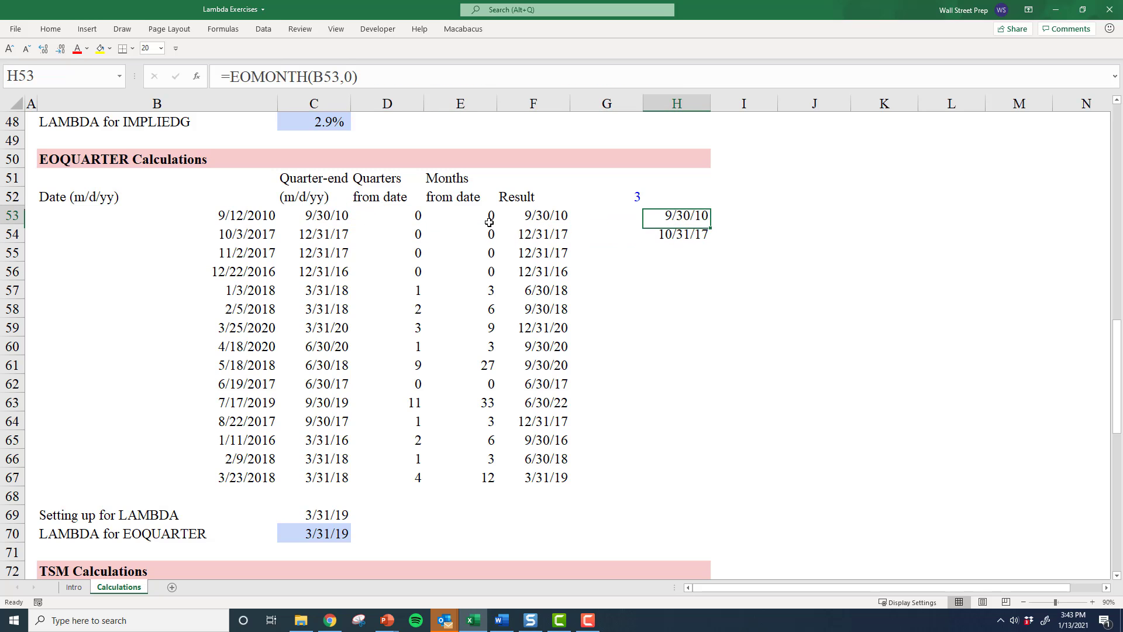
key(F2)
key(Escape)
Set the months argument of the EOMONTH formula in H54 to 2.
key(Down)
key(F2)
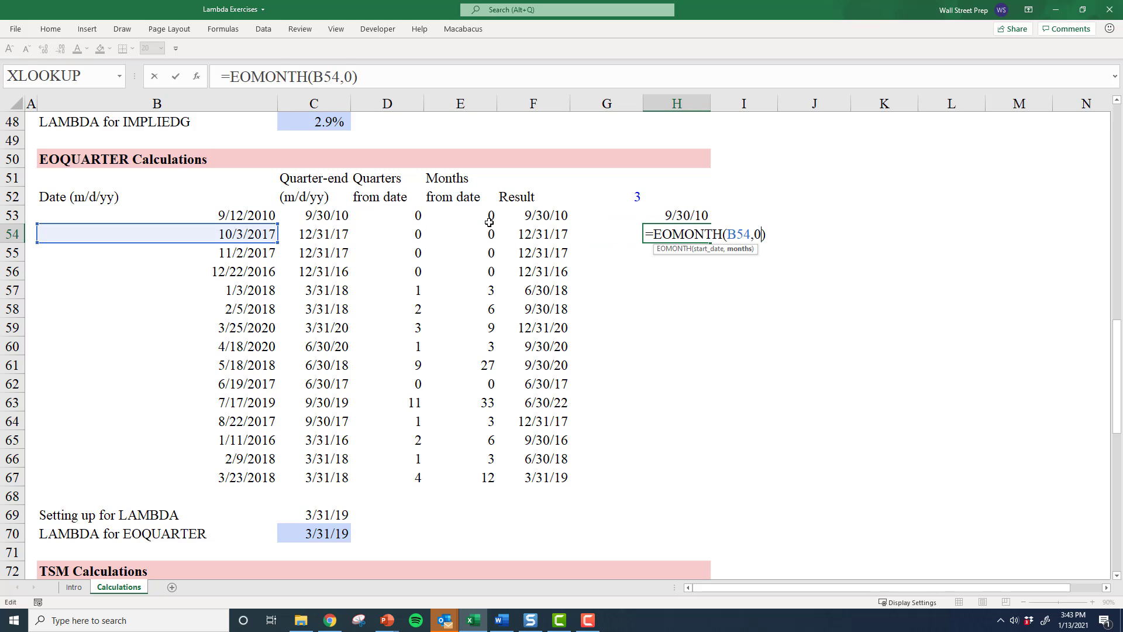
key(shift+Left)
text(2)
key(ctrl+Return)
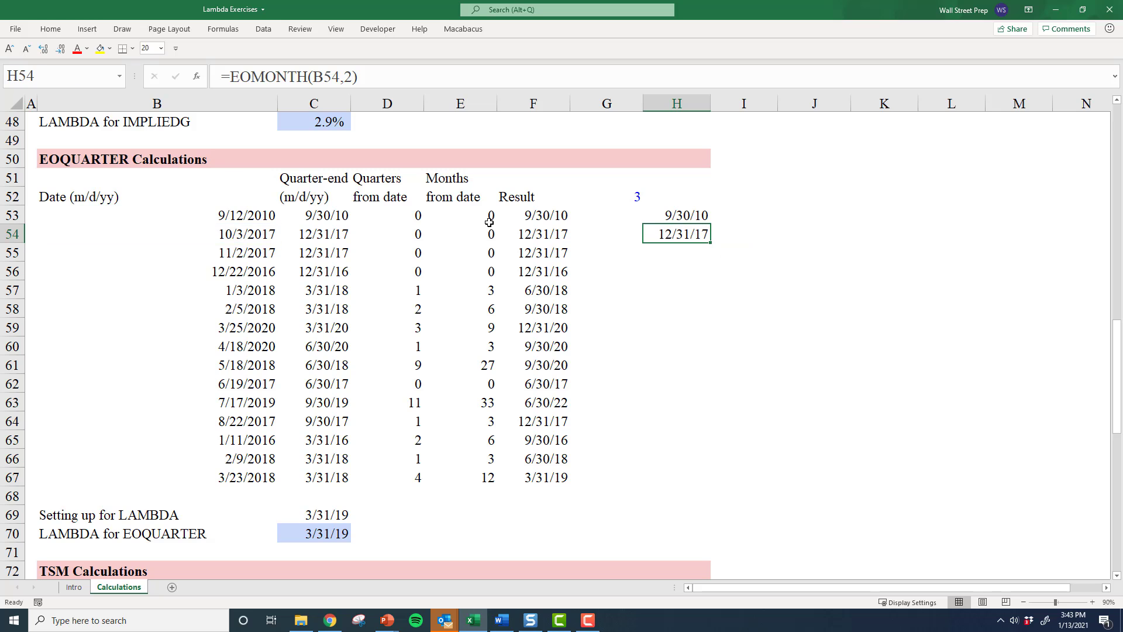
Examine the months argument in H54 and compare that formula with the quarter-end formula in C54.
key(F2)
key(Left)
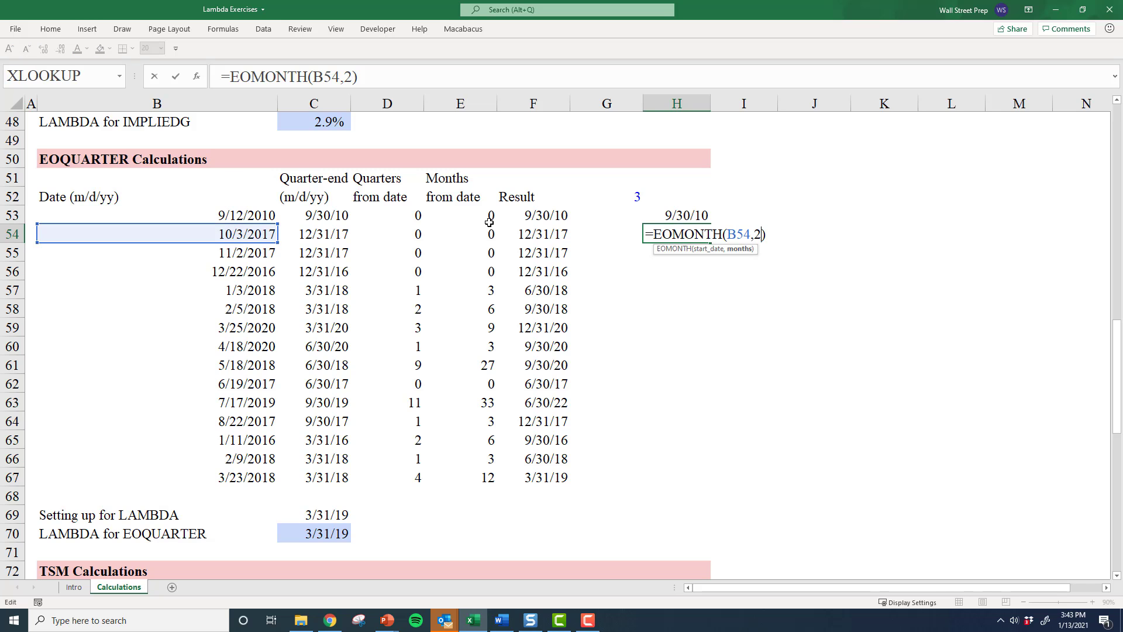
key(Escape)
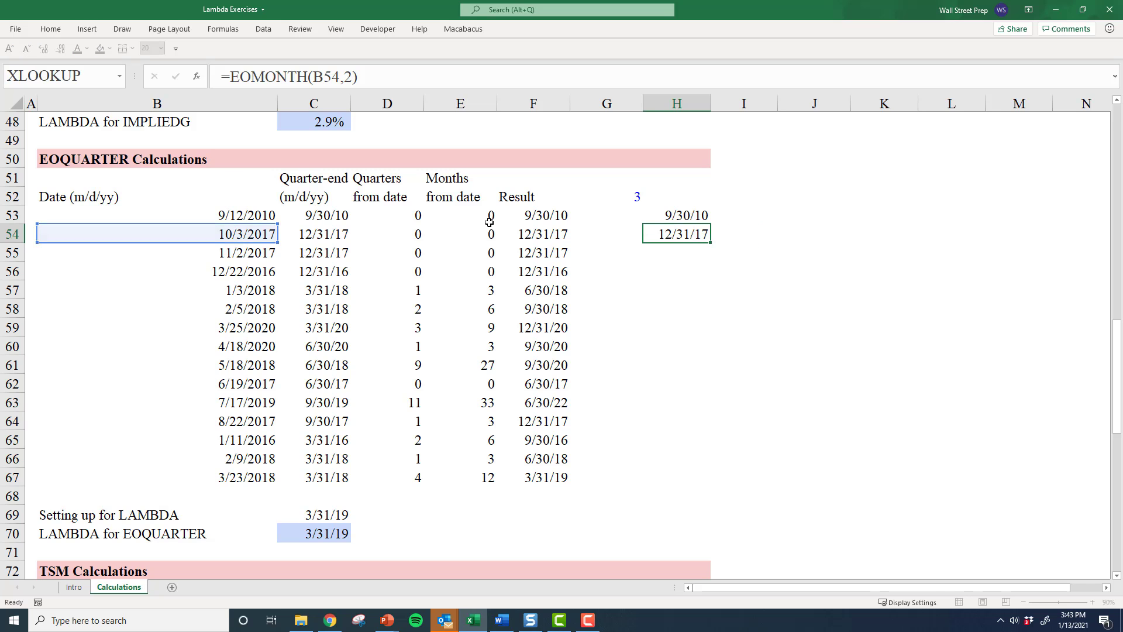
key(Left)
key(Left)
key(Left)
key(Left)
key(Left)
key(Left)
key(Right)
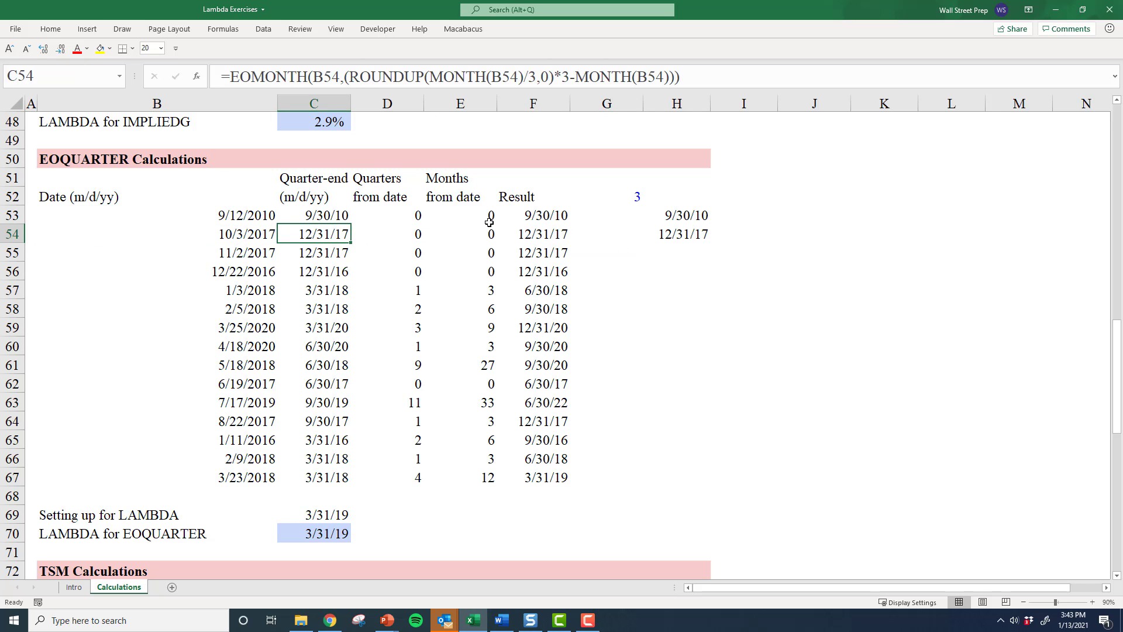
Replace the whole ROUNDUP-based months argument of the EOMONTH formula in C53 with 0.
key(Up)
key(F2)
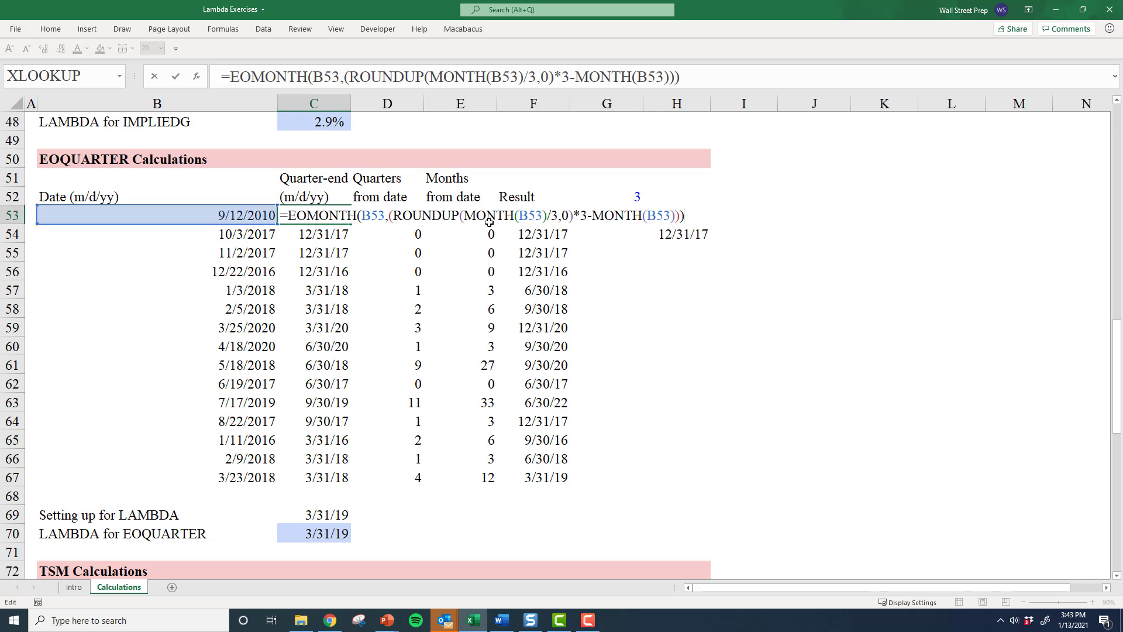
key(Left)
key(Left)
key(Left)
key(Right)
key(Right)
key(Right)
key(Left)
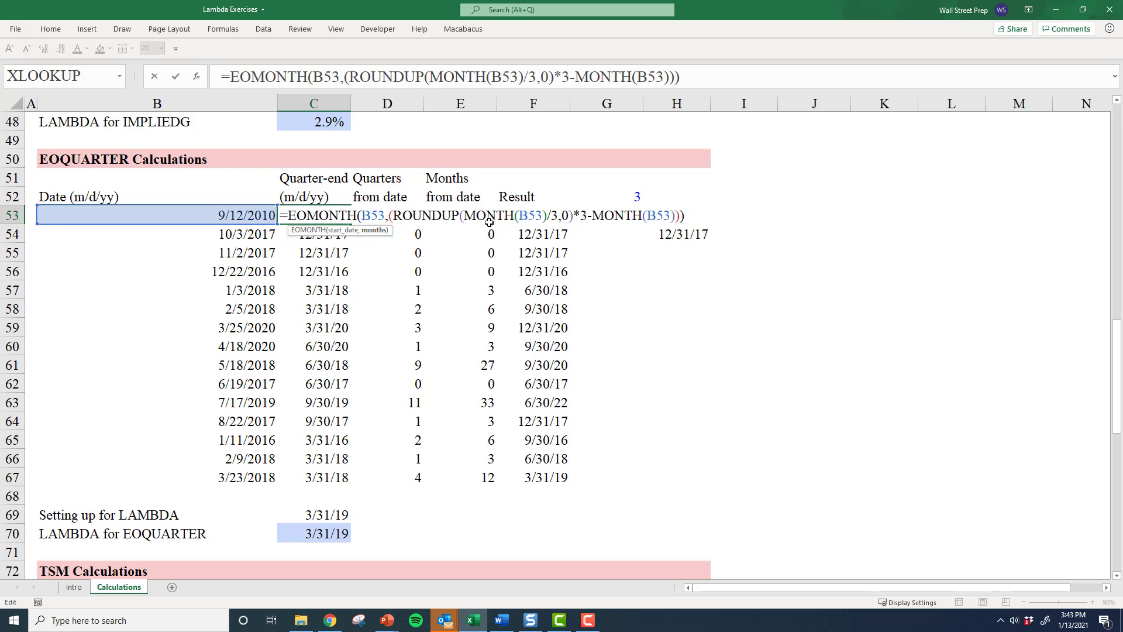
key(shift+Left)
key(shift+Left)
key(shift+Left)
key(shift+Left)
key(shift+Left)
key(shift+Left)
key(shift+Left)
key(shift+Left)
key(shift+Left)
key(shift+Left)
key(shift+Left)
key(shift+Left)
key(shift+Left)
key(shift+Left)
key(shift+Left)
key(shift+Left)
key(shift+Left)
key(shift+Left)
key(shift+Left)
key(shift+Left)
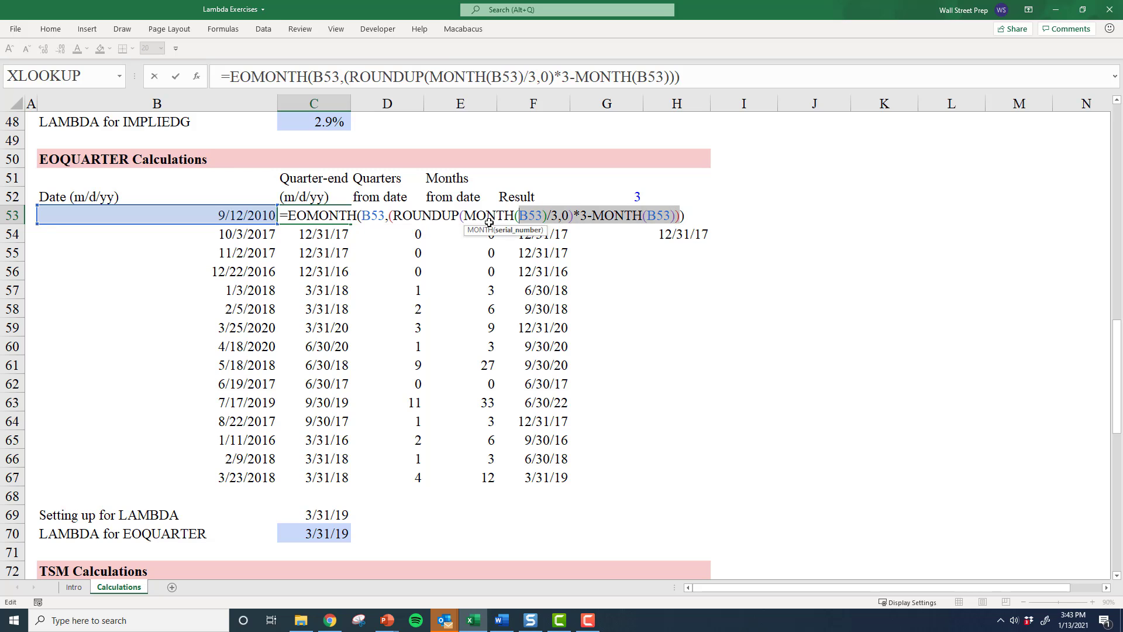
key(shift+Right)
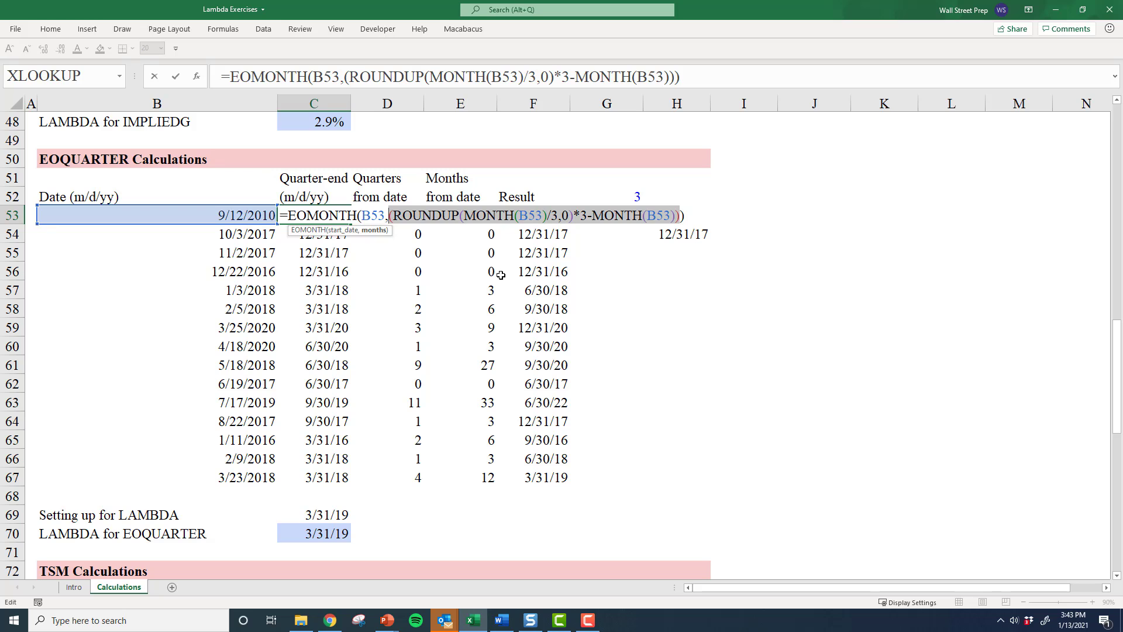
key(Delete)
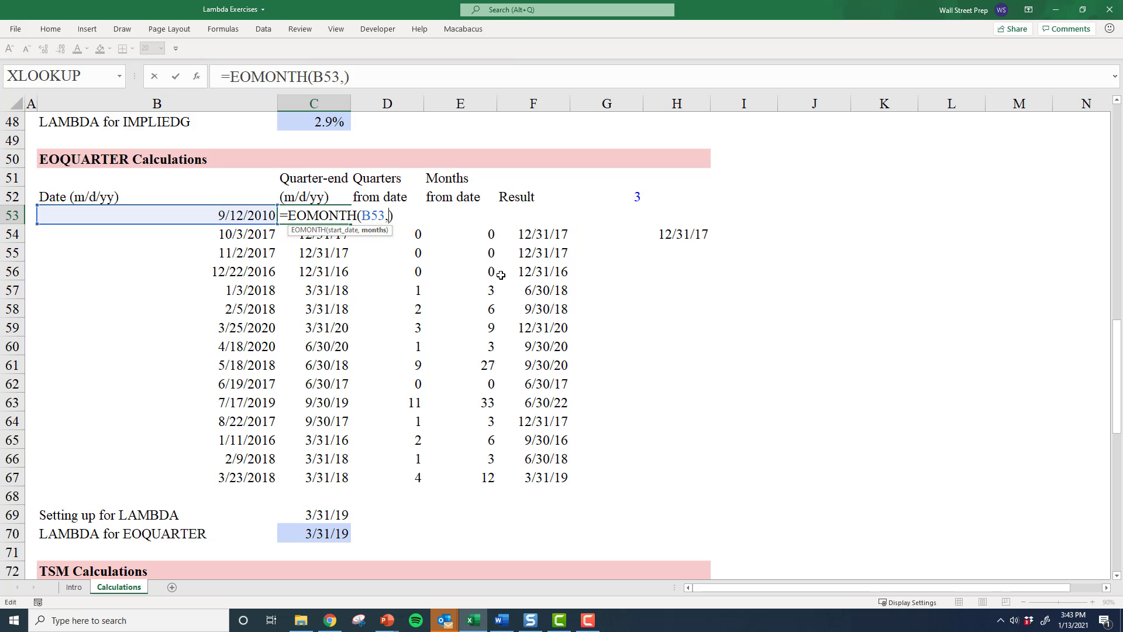
text(0)
key(ctrl+Return)
Review the quarter-end formula in C54 and the EOMONTH formula in H53.
key(Down)
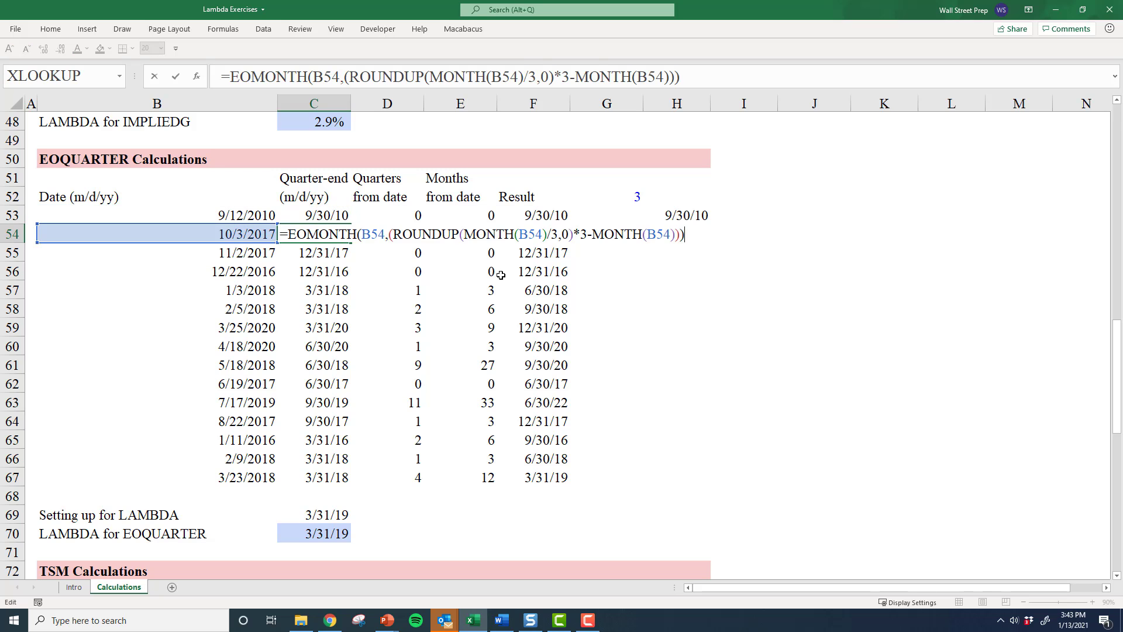
key(Up)
key(Right)
key(Right)
key(Right)
key(Right)
key(Right)
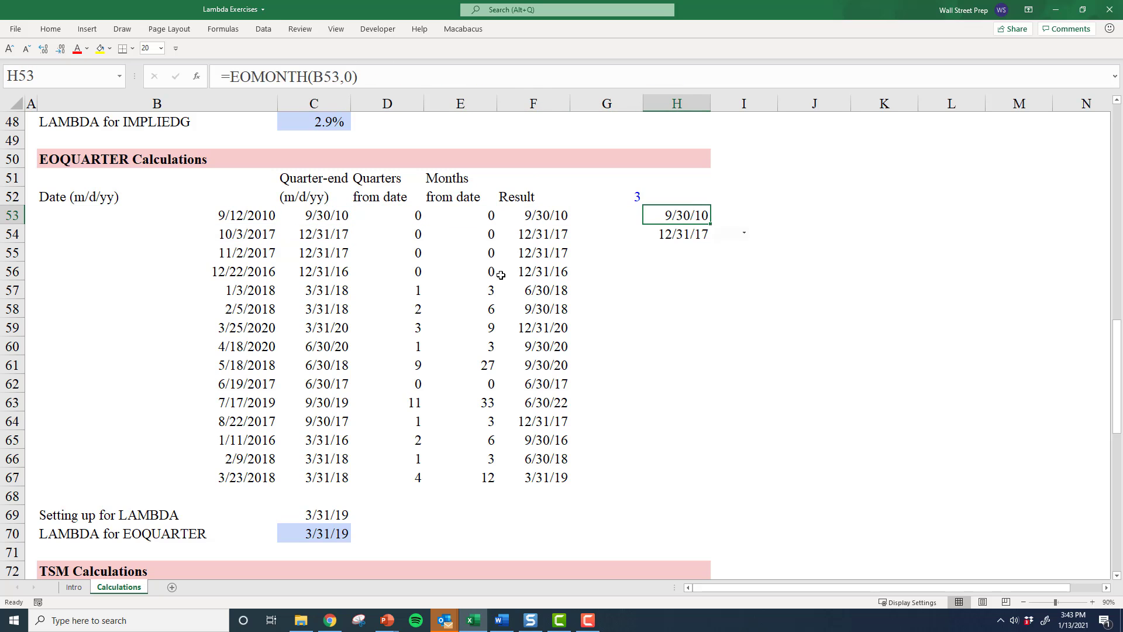
Paste the copied months expression (ROUNDUP(MONTH(B53)/3,0)*3-MONTH(B53)) as text into H53.
key(ctrl+v)
key(Left)
key(Left)
key(Left)
key(Left)
key(Left)
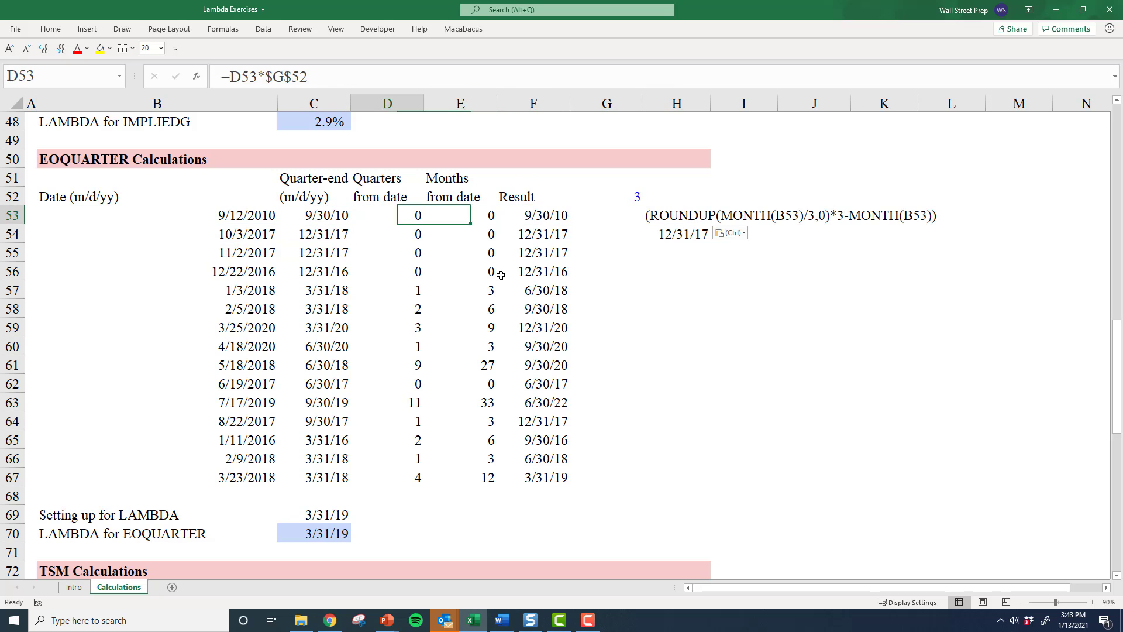
Cut the ROUNDUP-based months argument out of the EOMONTH formula in C54 and replace it with 2.
key(Down)
key(F2)
key(Left)
key(shift+Left)
key(shift+Left)
key(shift+Left)
key(shift+Left)
key(shift+Left)
key(shift+Left)
key(shift+Left)
key(shift+Left)
key(shift+Left)
key(shift+Left)
key(shift+Left)
key(shift+Left)
key(shift+Left)
key(shift+Left)
key(shift+Left)
key(shift+Left)
key(shift+Left)
key(shift+Left)
key(shift+Left)
key(shift+Left)
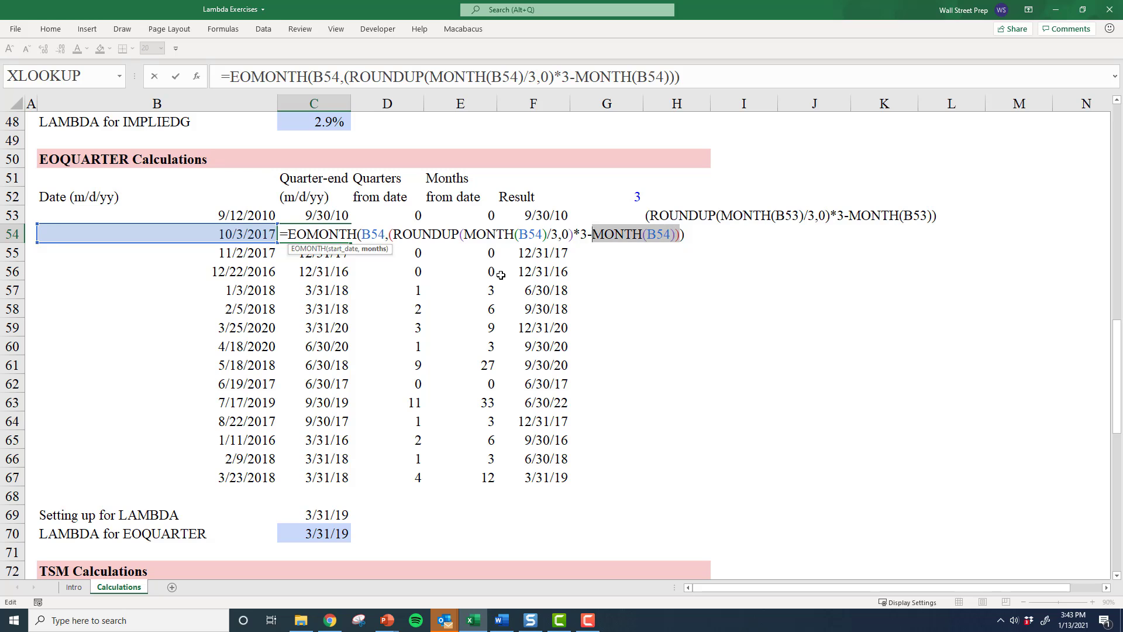
key(shift+Left)
key(shift+Left)
key(shift+Left)
key(shift+Left)
key(shift+Left)
key(shift+Left)
key(shift+Left)
key(shift+Left)
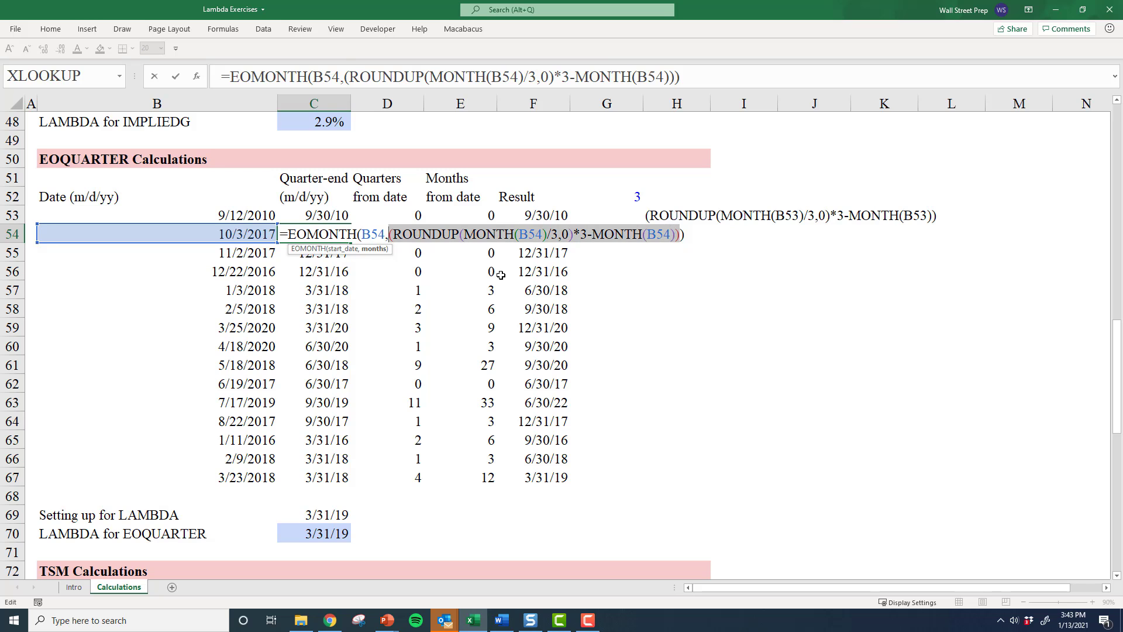
key(BackSpace)
text(2)
key(ctrl+Return)
Paste the cut expression (ROUNDUP(MONTH(B54)/3,0)*3-MONTH(B54)) as text into H54.
key(Right)
key(Right)
key(Right)
key(Right)
key(Right)
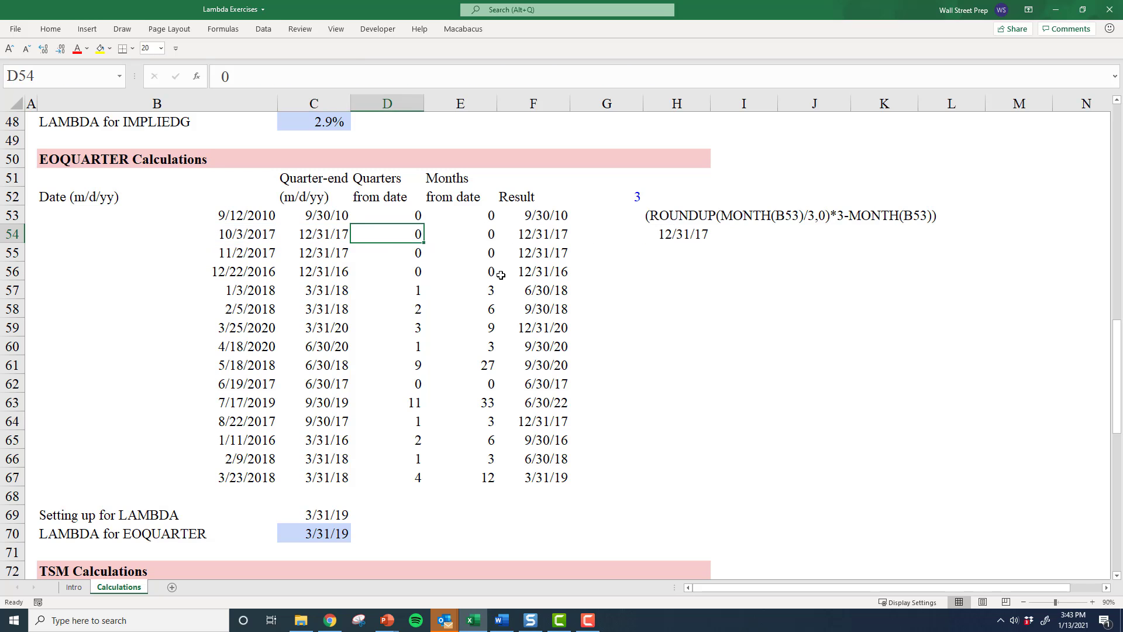
key(ctrl+v)
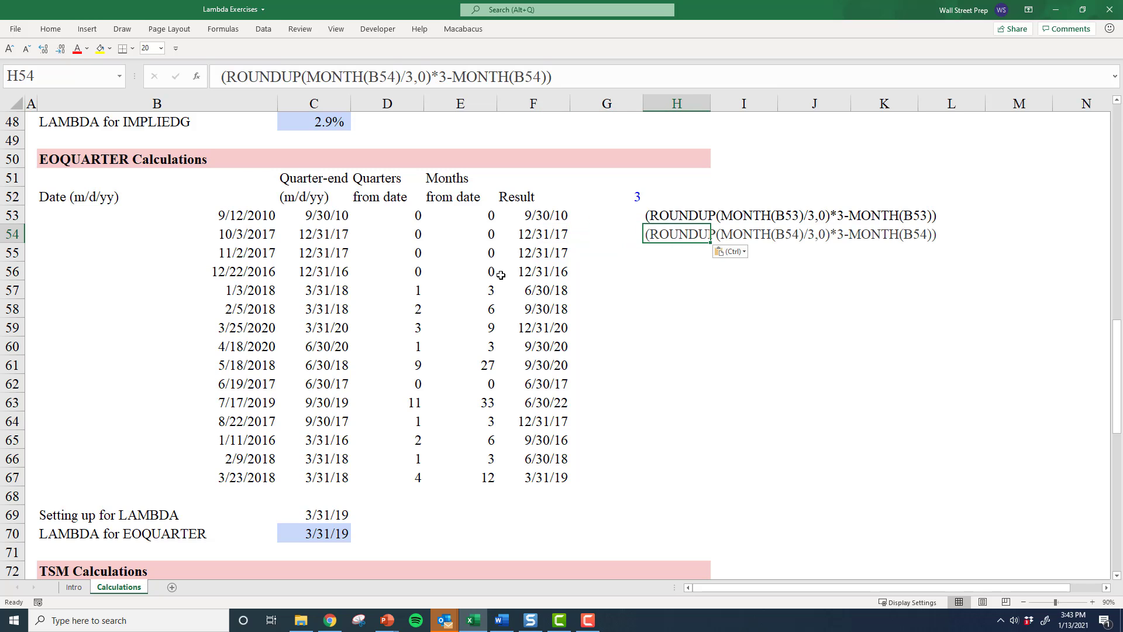
Convert the ROUNDUP text in H53 into a live formula and apply the General number format.
key(Up)
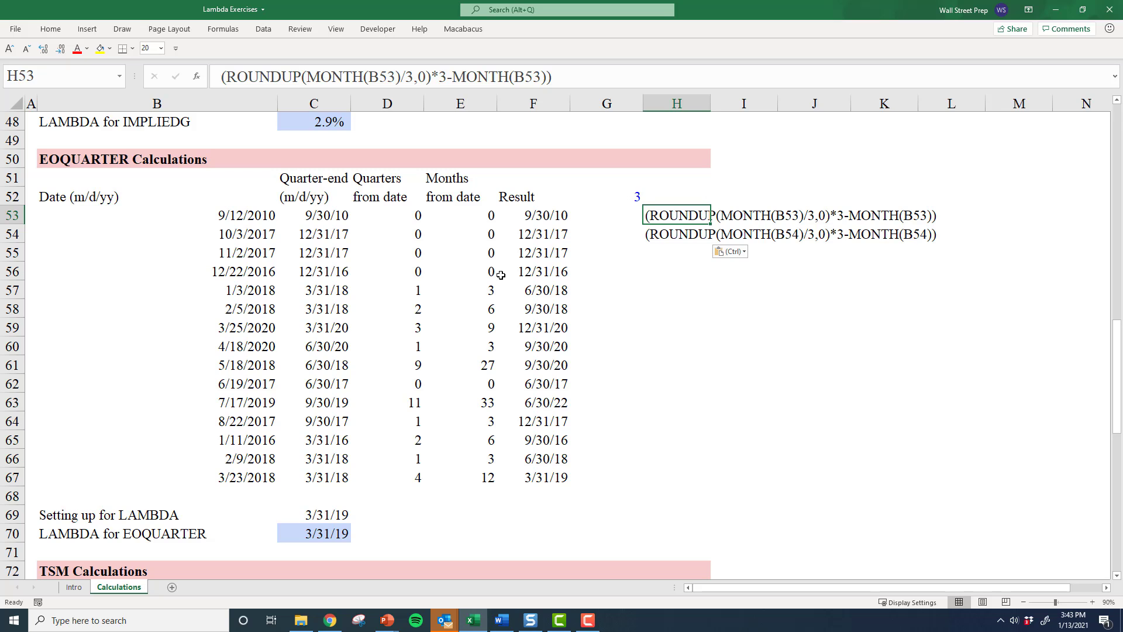
key(F2)
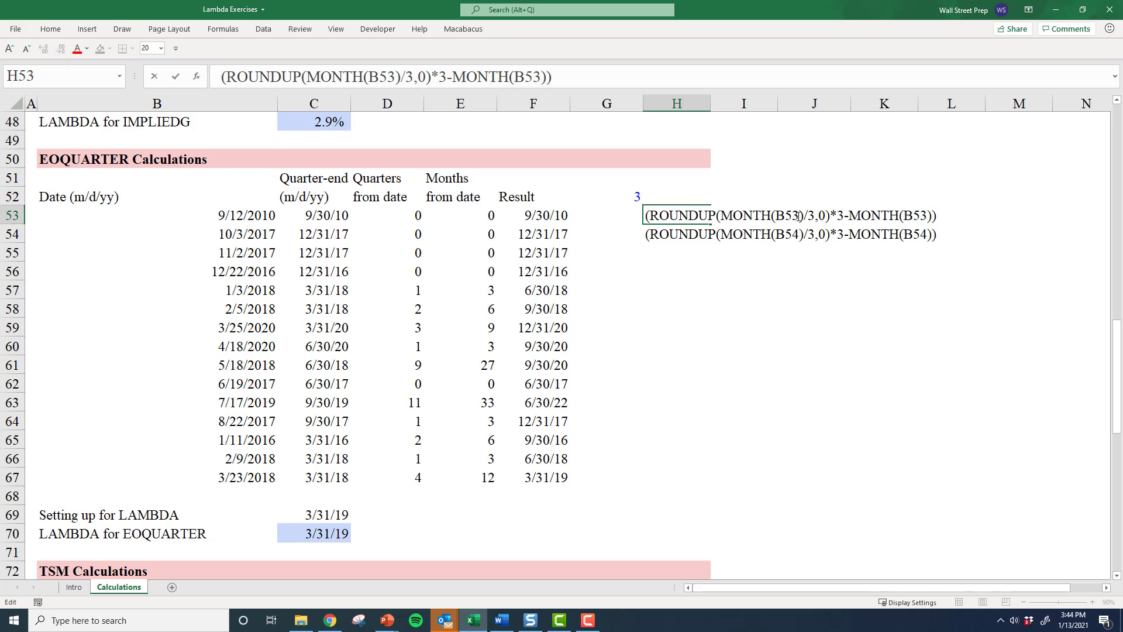
drag(799, 215, 775, 217)
key(Right)
key(Escape)
key(F2)
text(=)
key(ctrl+Return)
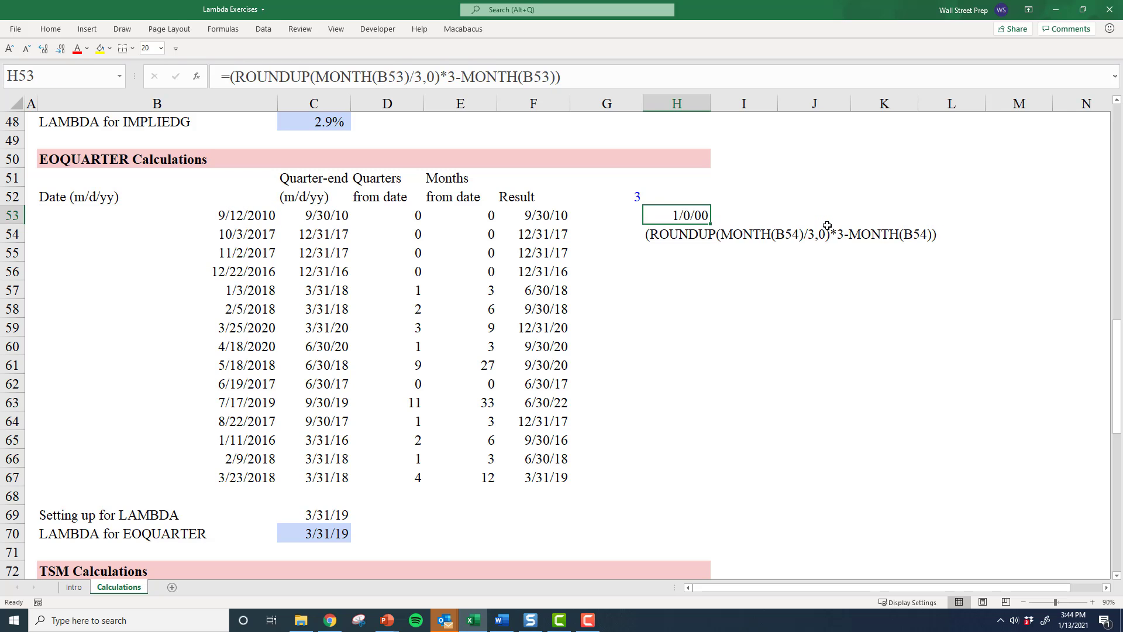
key(ctrl+shift+grave)
Convert the ROUNDUP text in H54 into a live formula and apply the General number format.
key(Down)
key(F2)
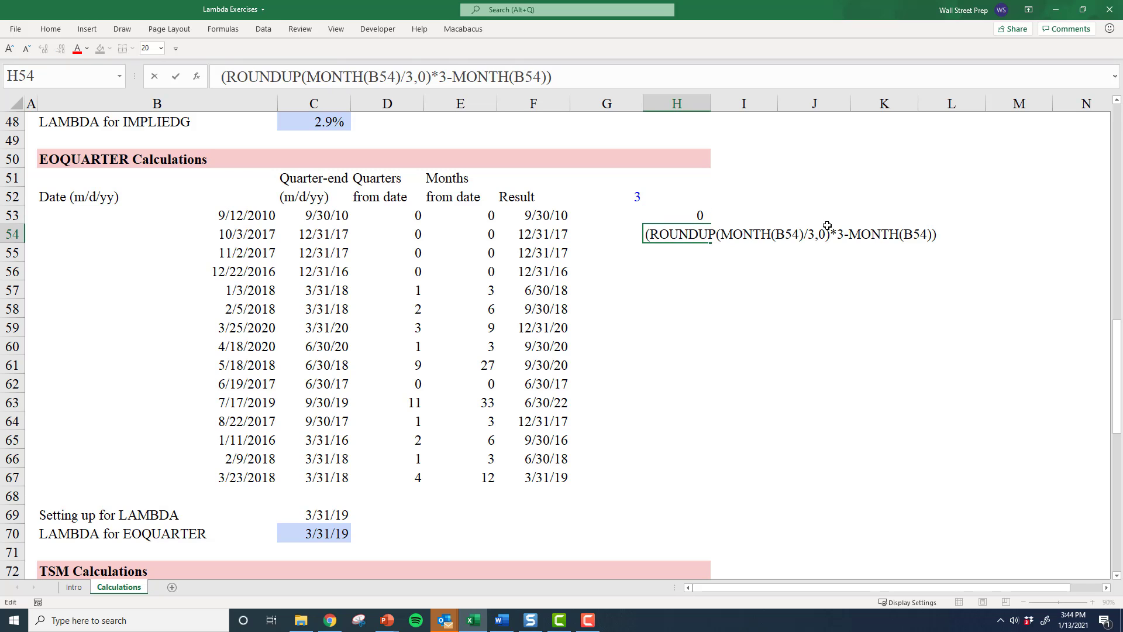
text(=)
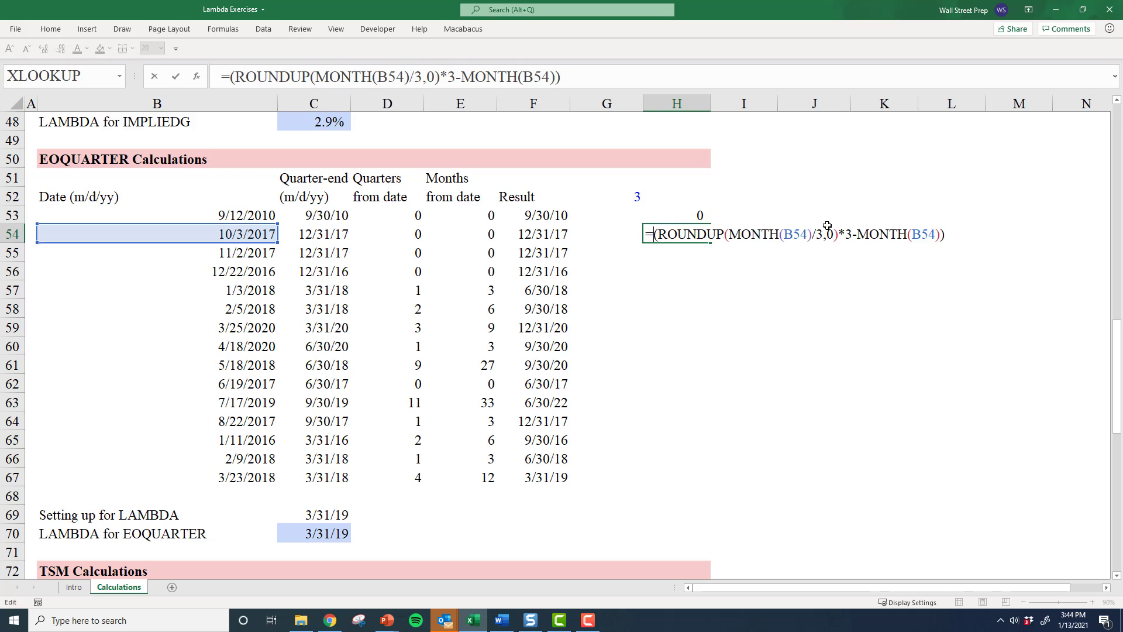
key(ctrl+Return)
key(ctrl+shift+grave)
Examine the formula in H54 part by part, from the ROUNDUP function to its nested MONTH(B54) term.
key(F2)
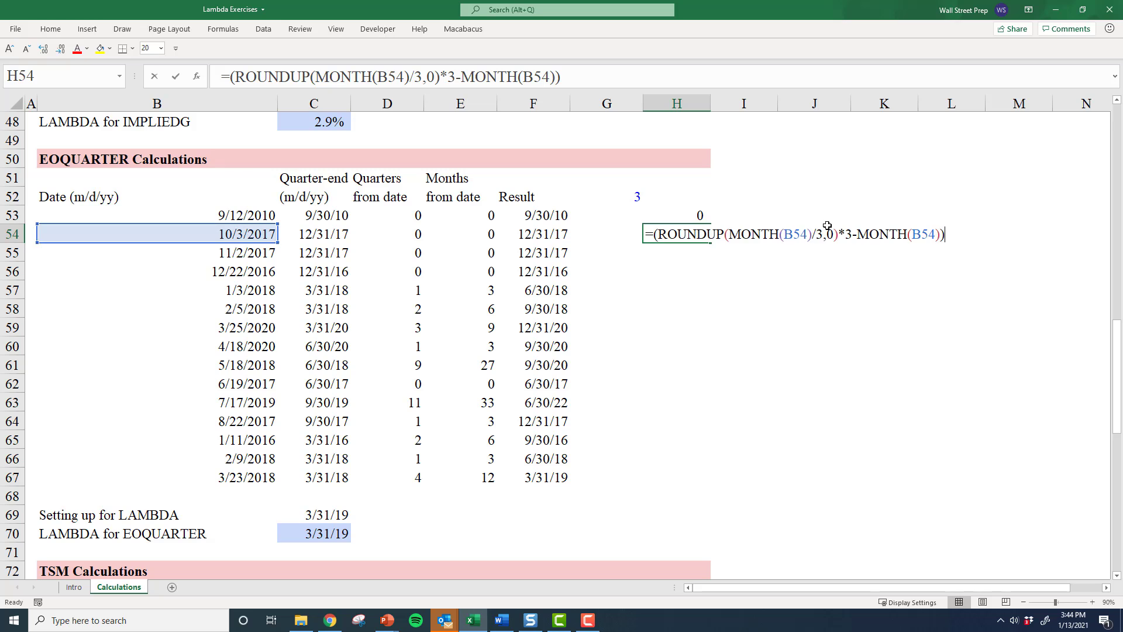
key(ctrl+Left)
key(ctrl+Left)
key(ctrl+Left)
key(ctrl+Left)
key(ctrl+Left)
key(ctrl+Left)
key(ctrl+Left)
key(ctrl+Left)
key(Right)
key(Right)
key(Right)
key(Right)
key(Right)
key(Right)
key(Right)
key(Right)
key(Right)
key(Right)
key(Right)
key(Right)
key(Right)
key(Right)
key(Right)
key(Right)
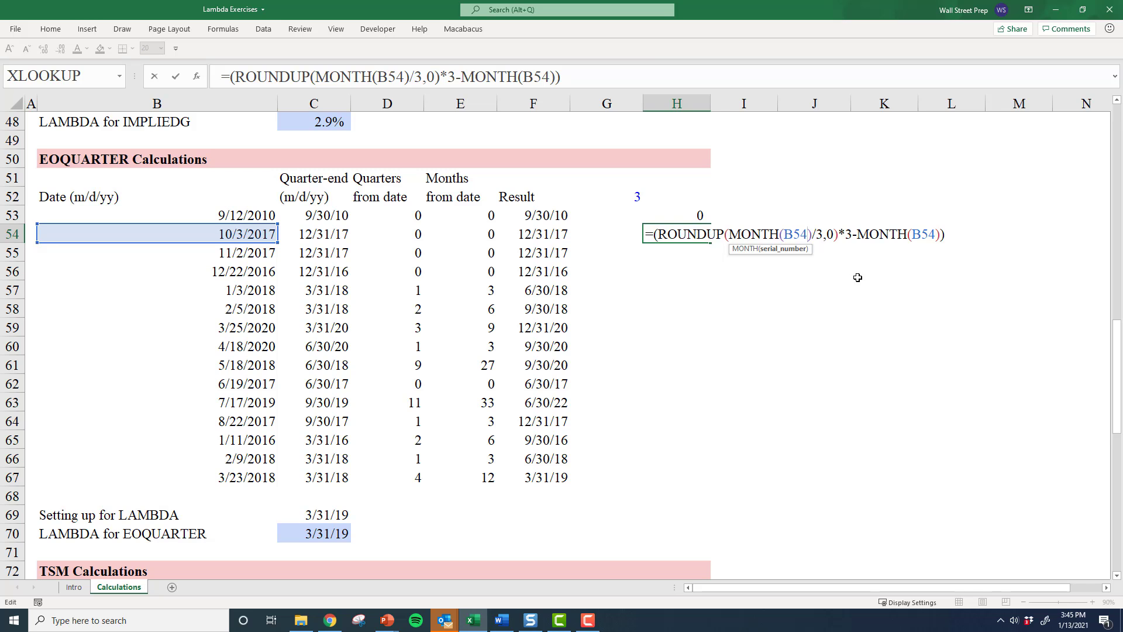
key(ctrl+Return)
Compare the months argument of the EOMONTH formula in C54 with the result in H54.
key(Left)
key(Left)
key(Left)
key(Left)
key(Left)
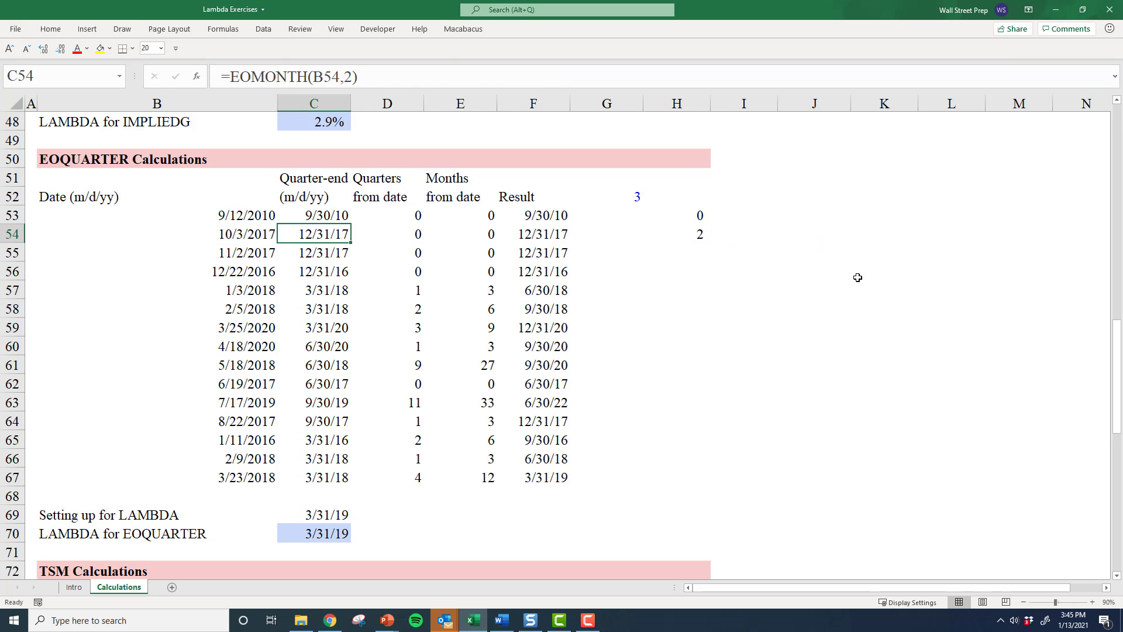
key(Right)
key(Right)
key(Right)
key(Right)
key(Right)
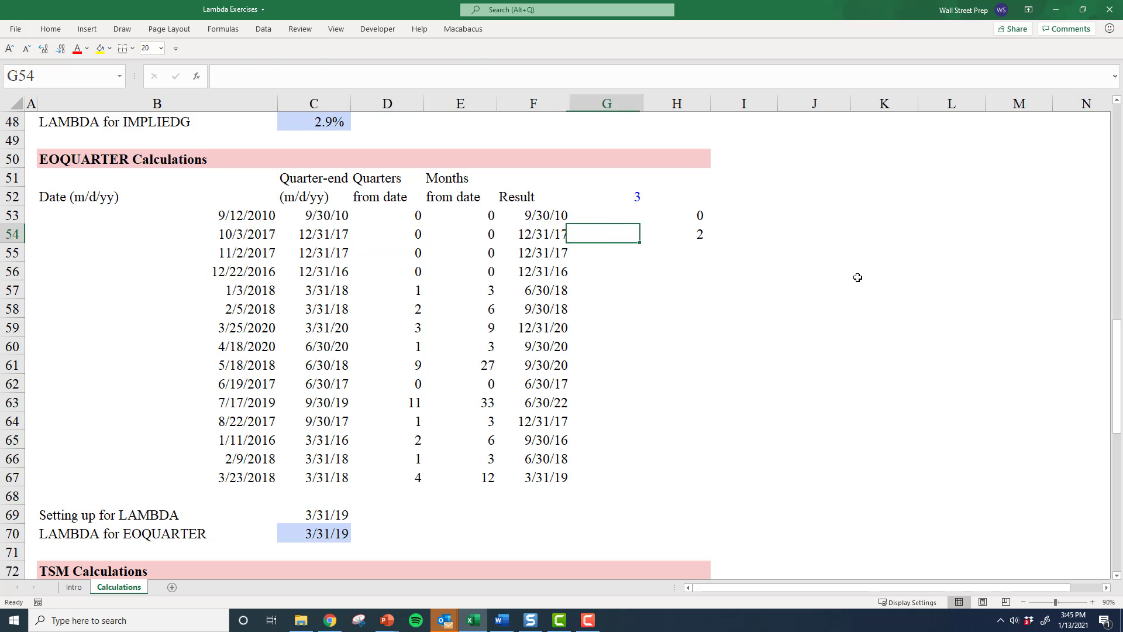
Copy the ROUNDUP expression from the H54 formula without its equals sign, leaving the cell unchanged.
key(F2)
key(Left)
key(ctrl+shift+Left)
key(ctrl+shift+Left)
key(ctrl+shift+Left)
key(ctrl+shift+Left)
key(ctrl+shift+Left)
key(ctrl+shift+Left)
key(ctrl+shift+Left)
key(ctrl+shift+Left)
key(ctrl+shift+Left)
key(ctrl+shift+Left)
key(ctrl+shift+Left)
key(ctrl+shift+Left)
key(ctrl+shift+Left)
key(ctrl+shift+Left)
key(ctrl+shift+Left)
key(ctrl+shift+Left)
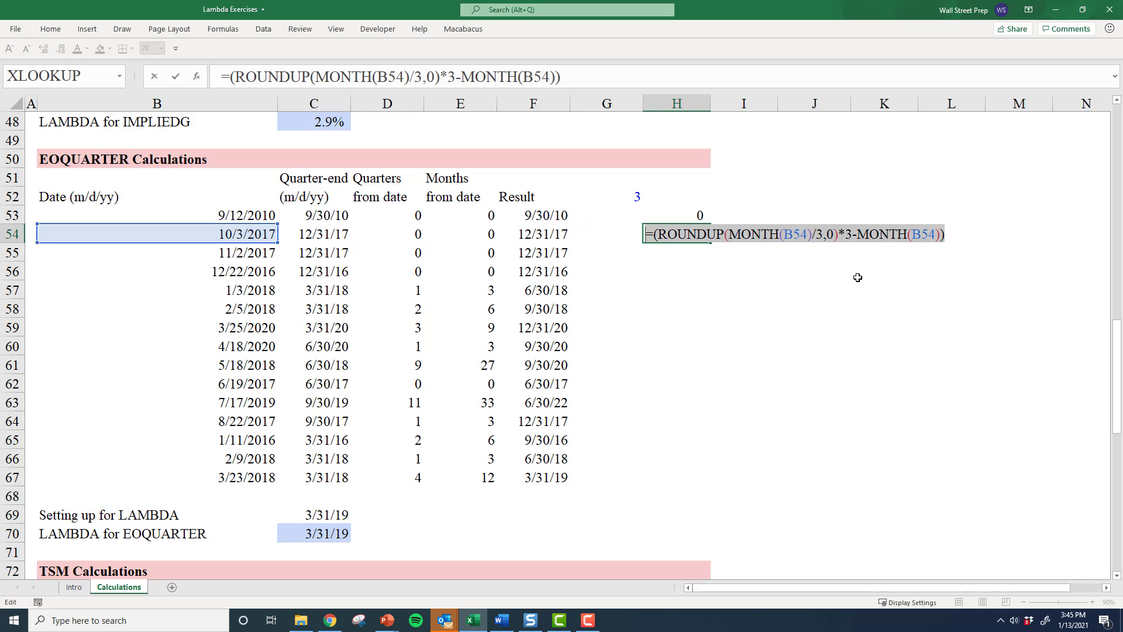
key(shift+Right)
key(ctrl+c)
key(Escape)
Replace the months argument 2 in C54's EOMONTH formula with the copied expression (ROUNDUP(MONTH(B54)/3,0)*3-MONTH(B54)).
key(Left)
key(Left)
key(Left)
key(Left)
key(Left)
key(F2)
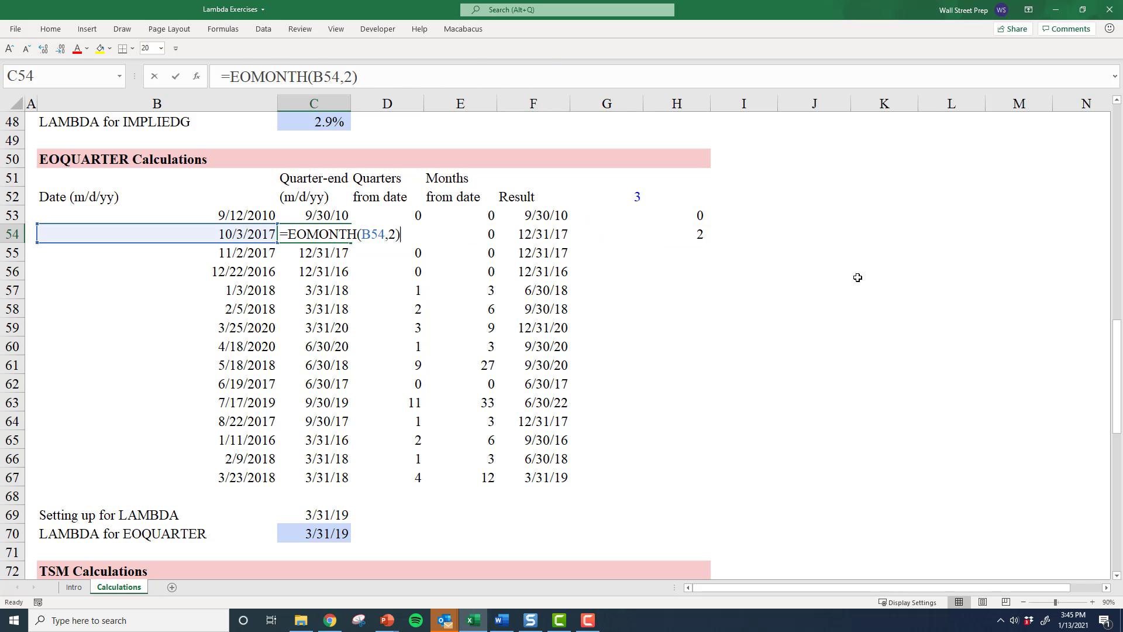
key(Left)
key(shift+Left)
key(ctrl+v)
key(ctrl+Return)
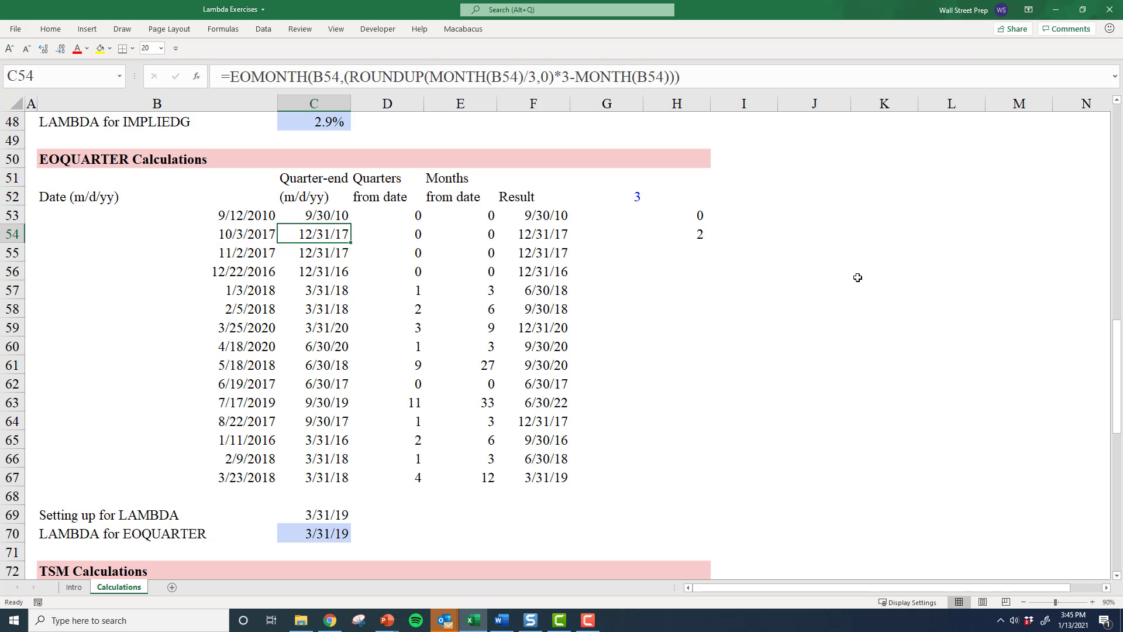
Copy the quarter-end formula from C54 into C53.
key(ctrl+c)
key(Up)
key(ctrl+v)
key(Escape)
key(Right)
key(Left)
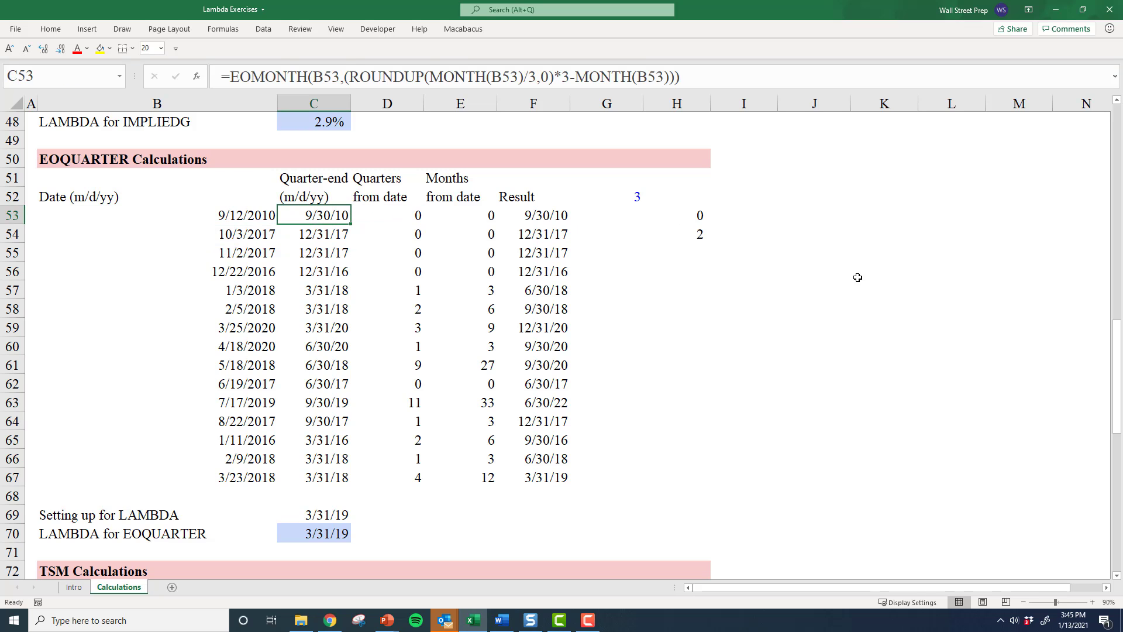
Review the quarter-end formulas in column C against the dates in column B, from row 53 down.
key(shift+Down)
key(shift+Down)
key(shift+Down)
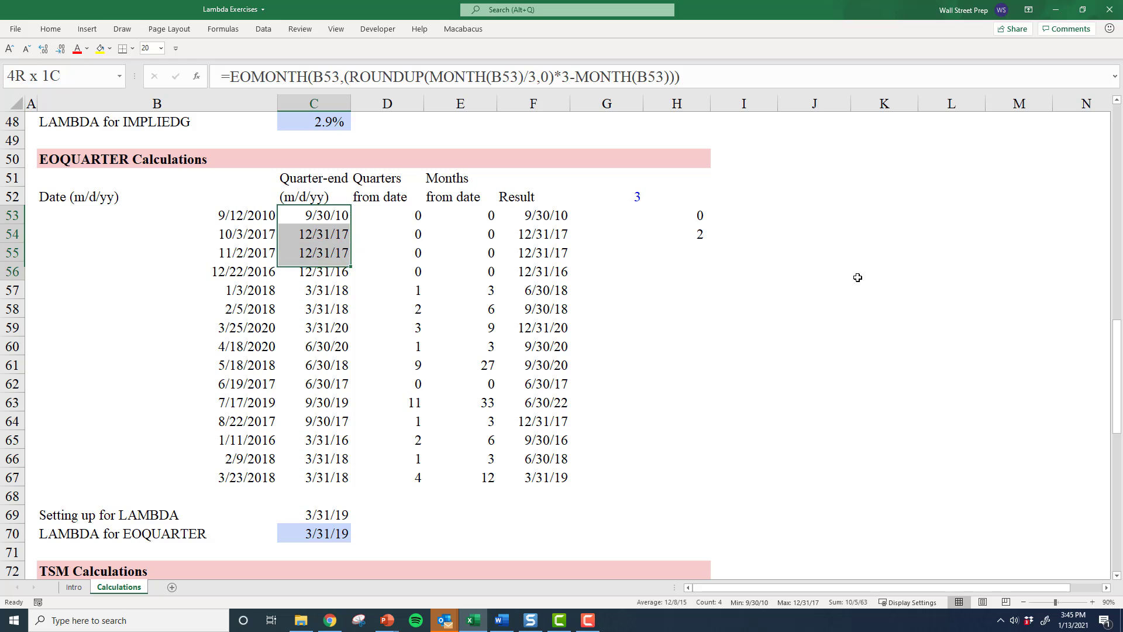
key(Down)
key(Up)
key(Up)
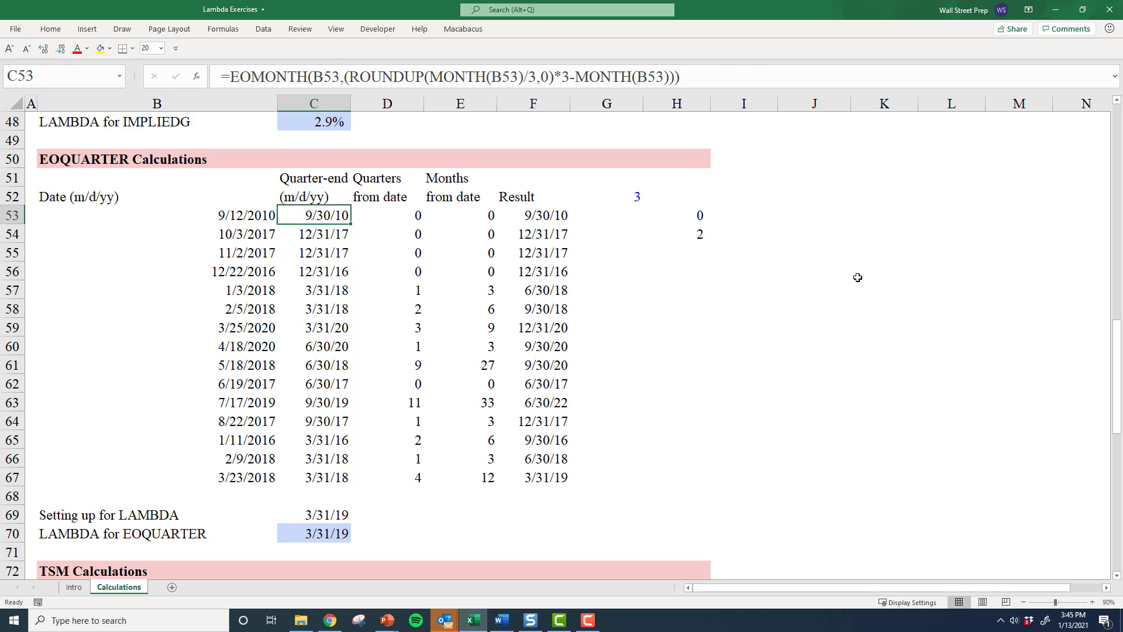
key(Left)
key(Down)
key(Down)
key(Down)
key(Down)
key(Down)
key(Down)
key(Down)
key(Right)
key(Down)
key(Down)
key(Down)
key(Down)
key(Down)
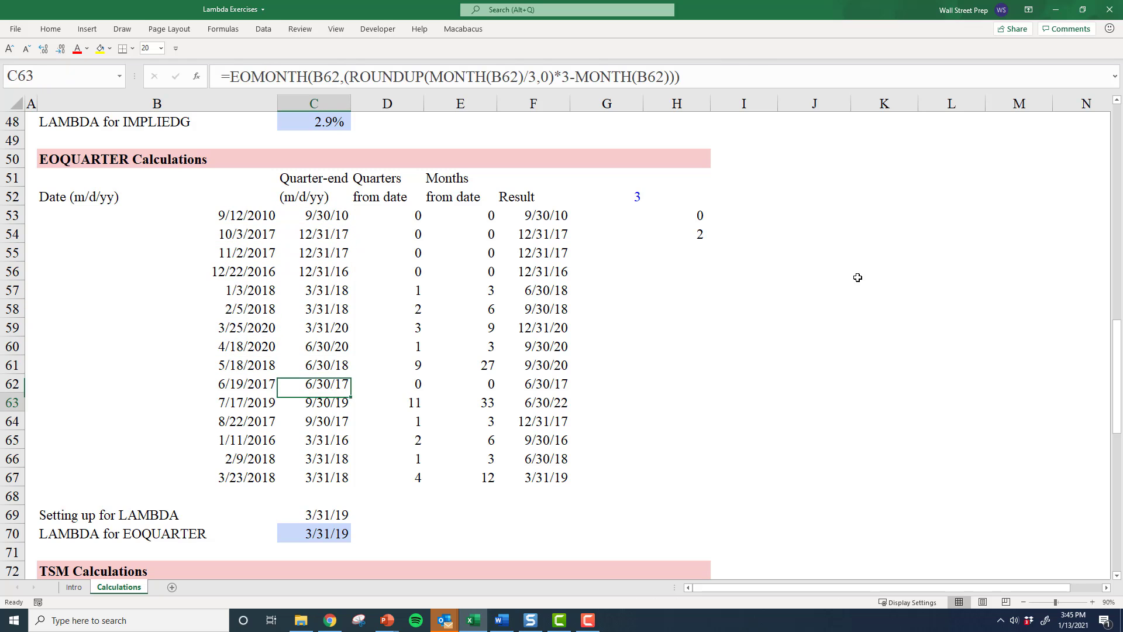
Review the quarter-end dates at the end of column C, then select from C67 back up the column.
key(Down)
key(Down)
key(shift+Up)
key(shift+Up)
key(shift+Up)
key(shift+Up)
key(shift+Up)
key(shift+Up)
key(shift+Up)
key(shift+Up)
key(shift+Up)
key(shift+Up)
key(shift+Up)
key(shift+Up)
key(shift+Up)
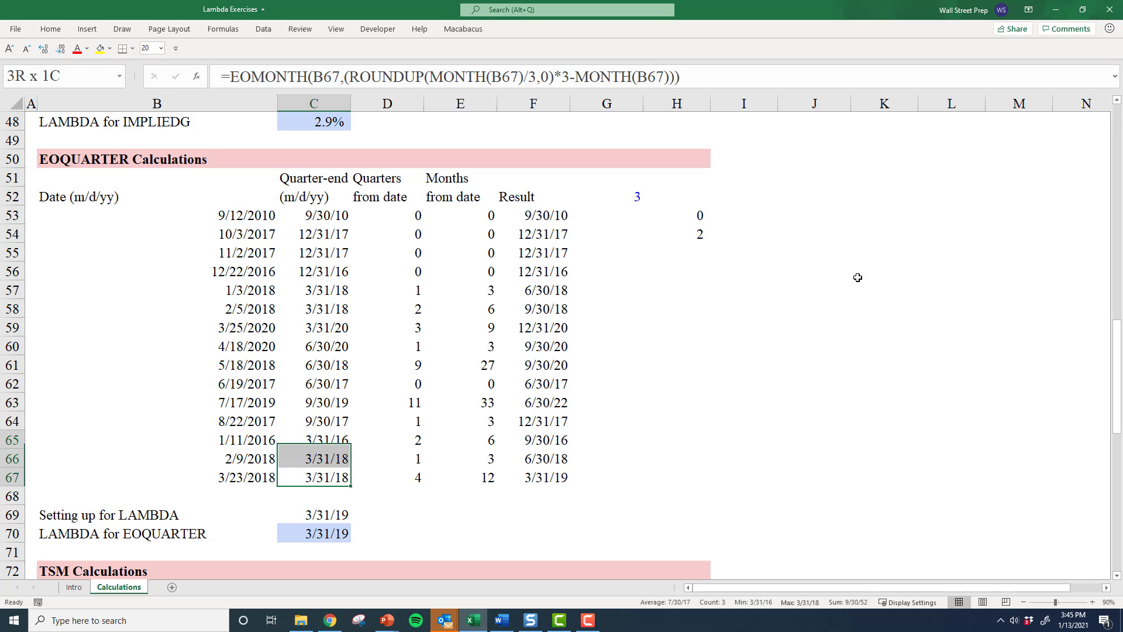
key(shift+Up)
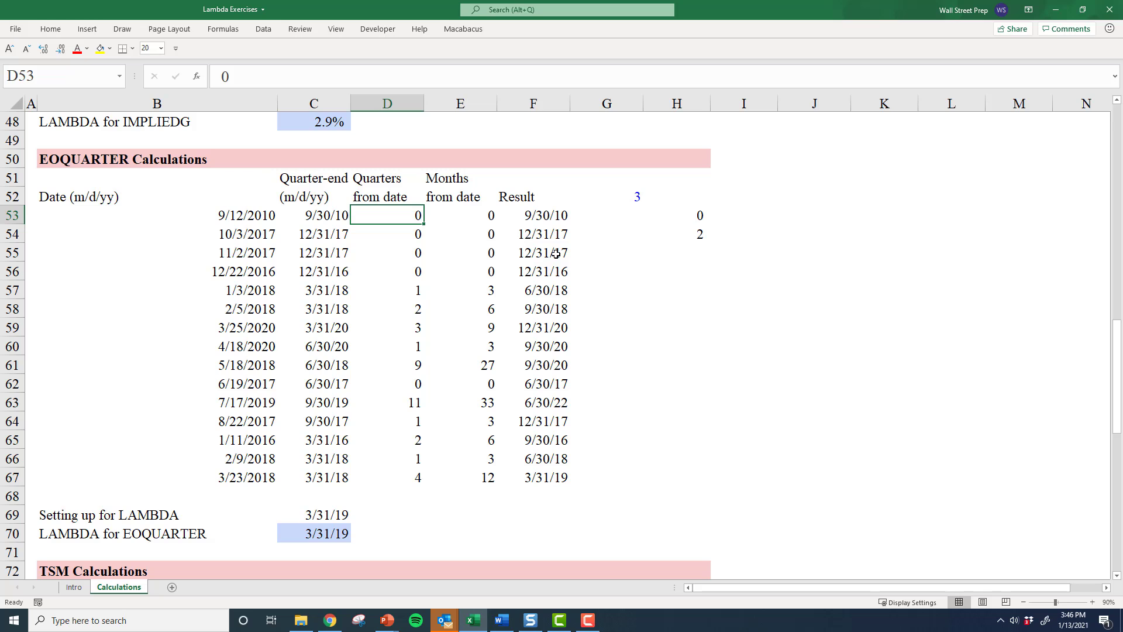
Inspect the formula in E58 that converts the quarters from date into months.
key(Down)
key(Down)
key(Down)
key(Down)
key(Down)
key(Left)
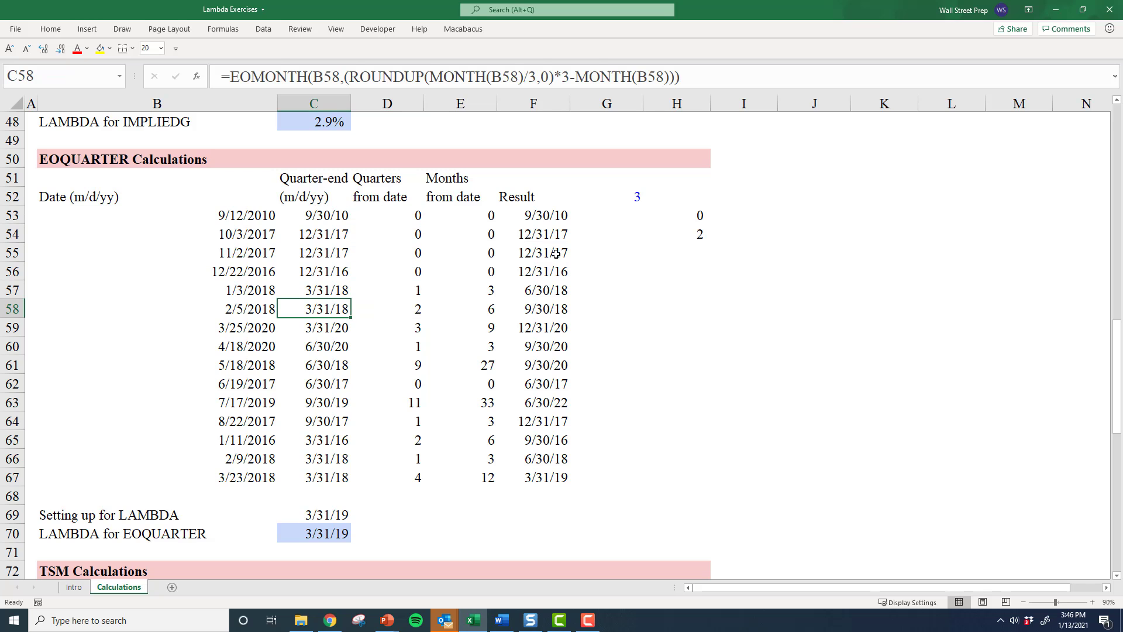
key(Right)
key(Right)
key(F2)
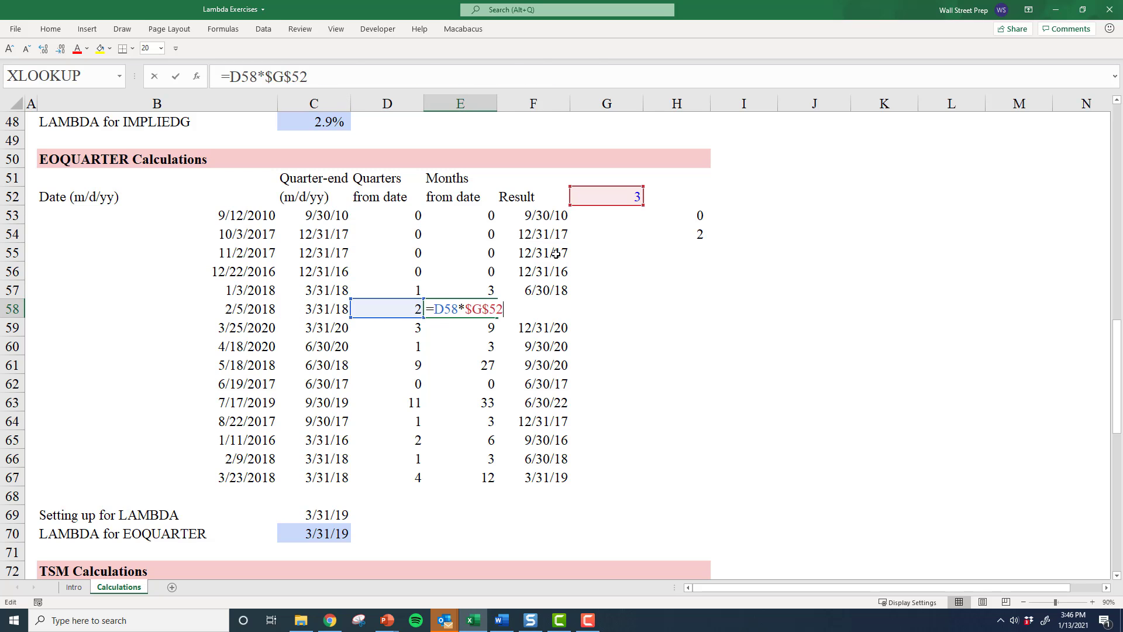
key(Escape)
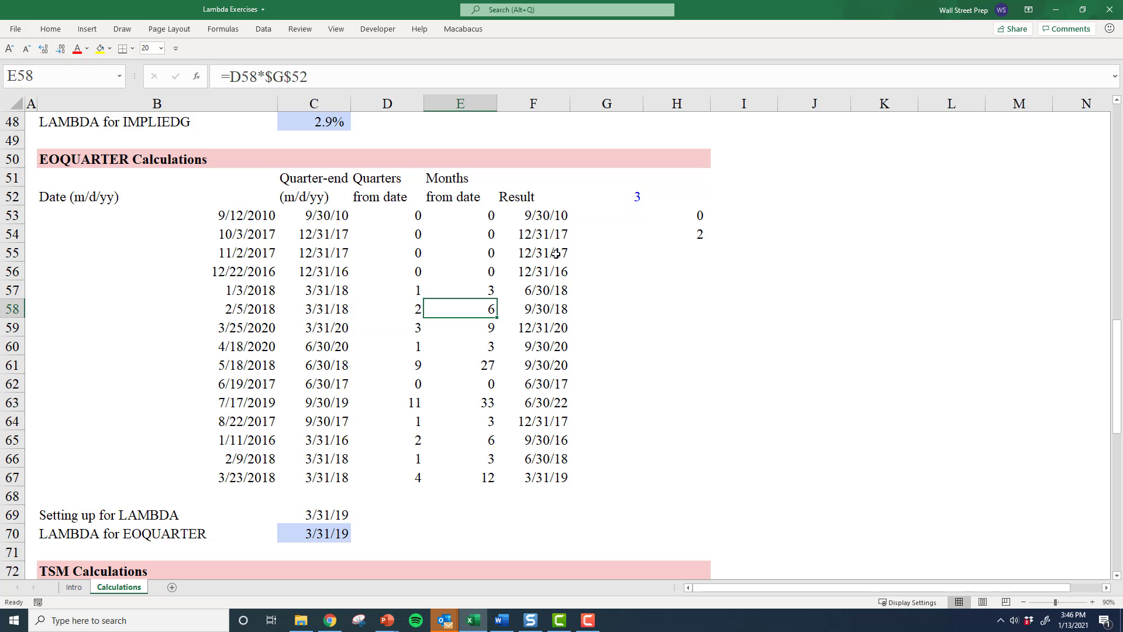
Inspect the EOMONTH formula in the Result cell F58.
key(Right)
key(F2)
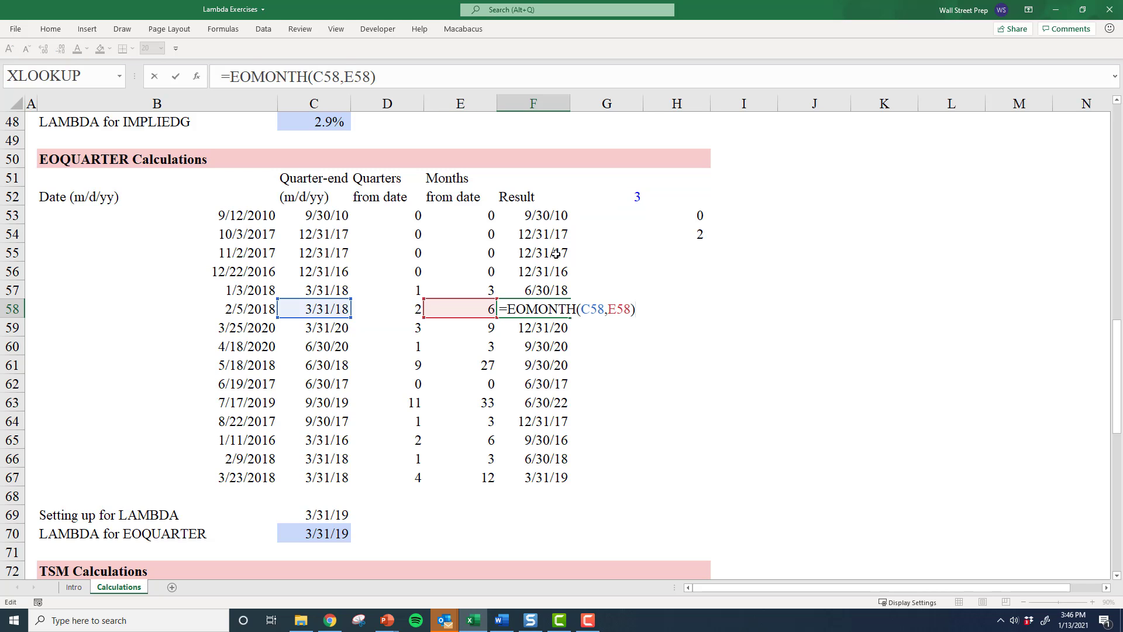
key(Escape)
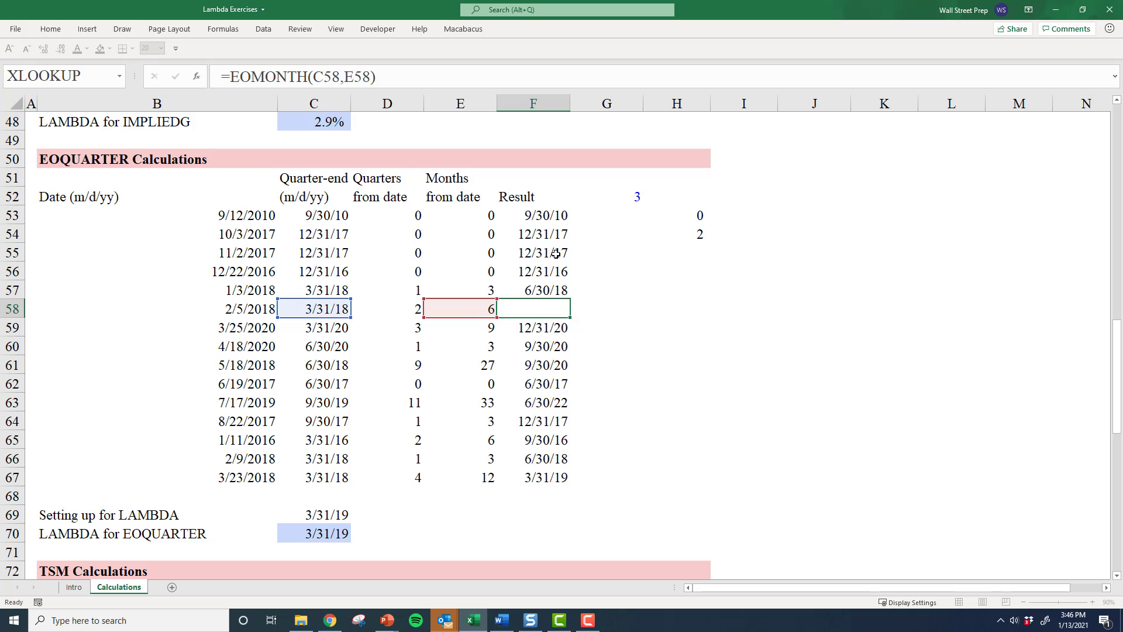
Trace row 58 from the date in B58 through its quarter-end and quarters offset, then recheck the formula in F58.
key(Left)
key(Left)
key(Left)
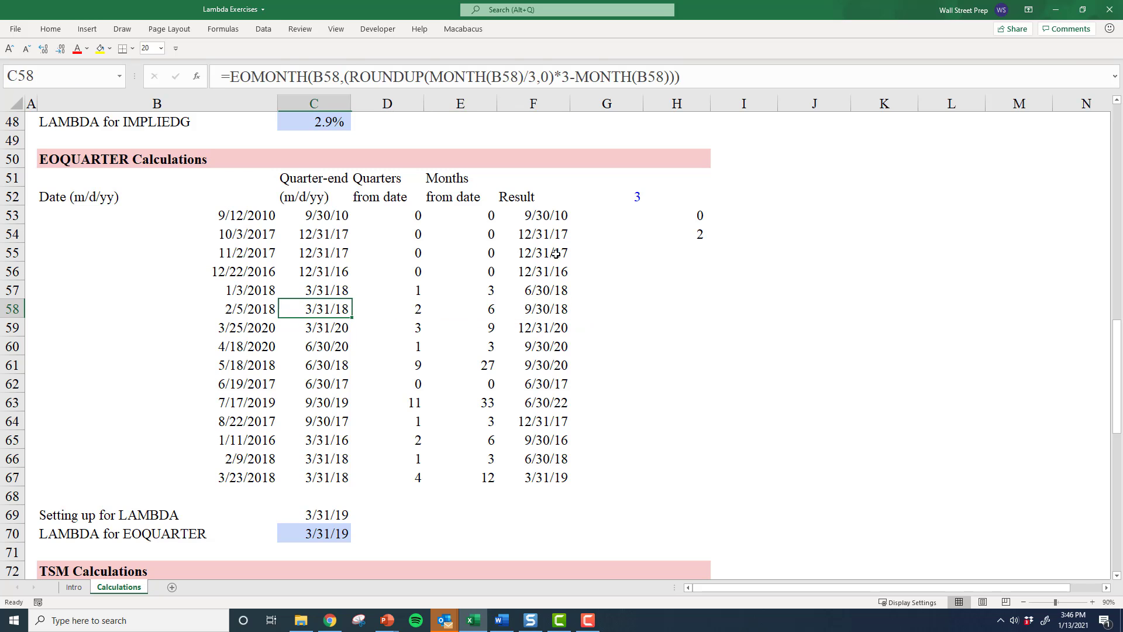
key(Left)
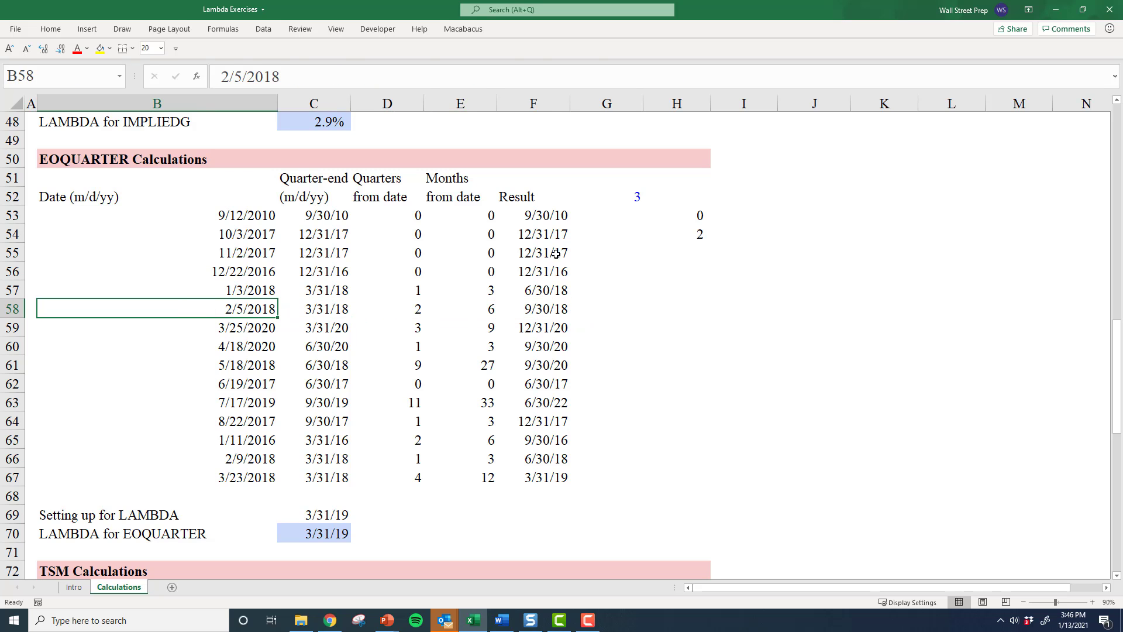
key(Right)
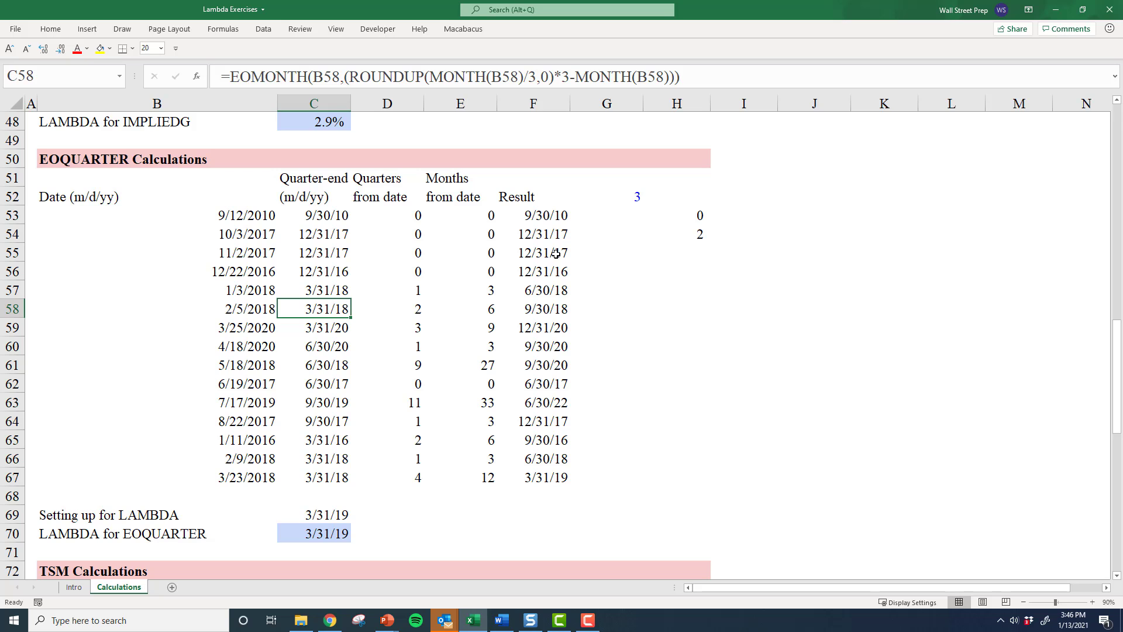
key(Right)
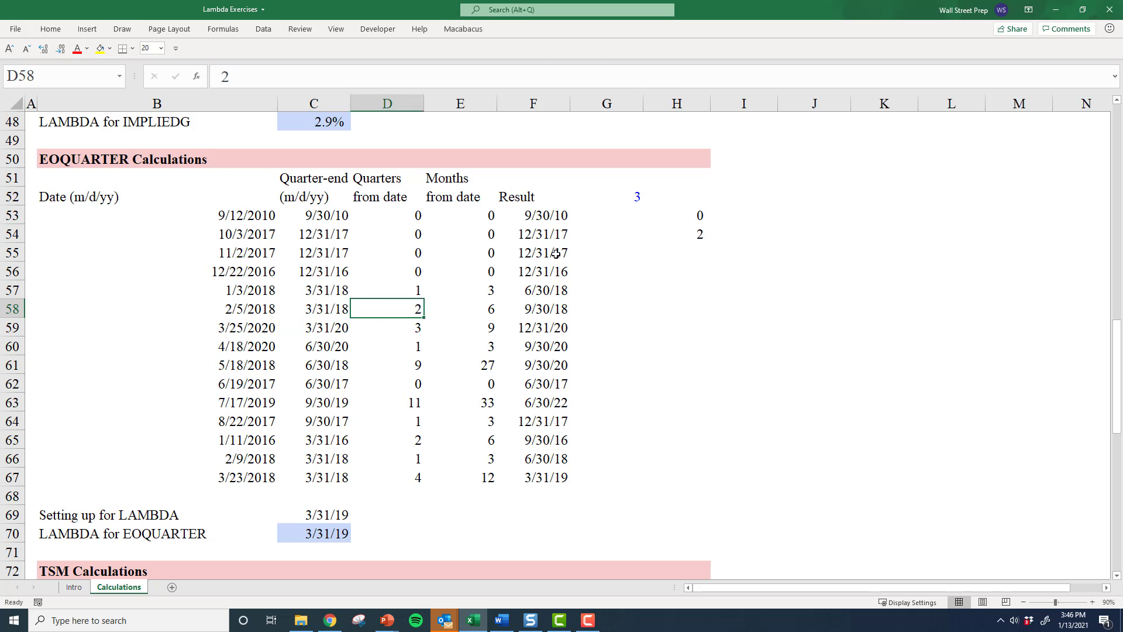
key(Left)
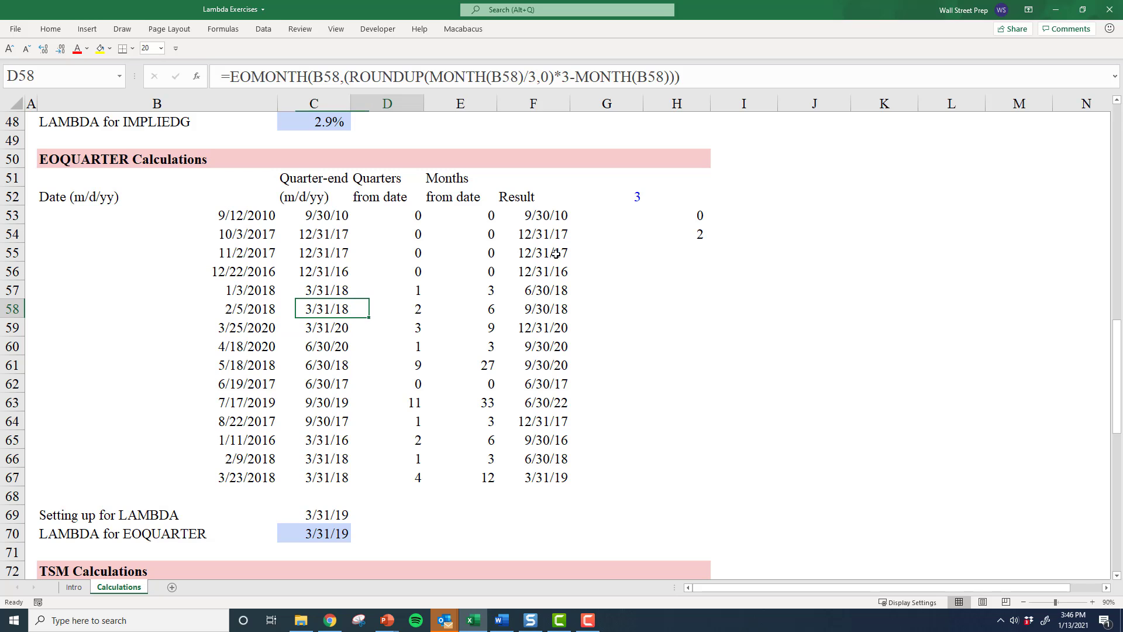
key(Right)
key(Right)
key(Right)
key(Left)
key(Left)
key(Left)
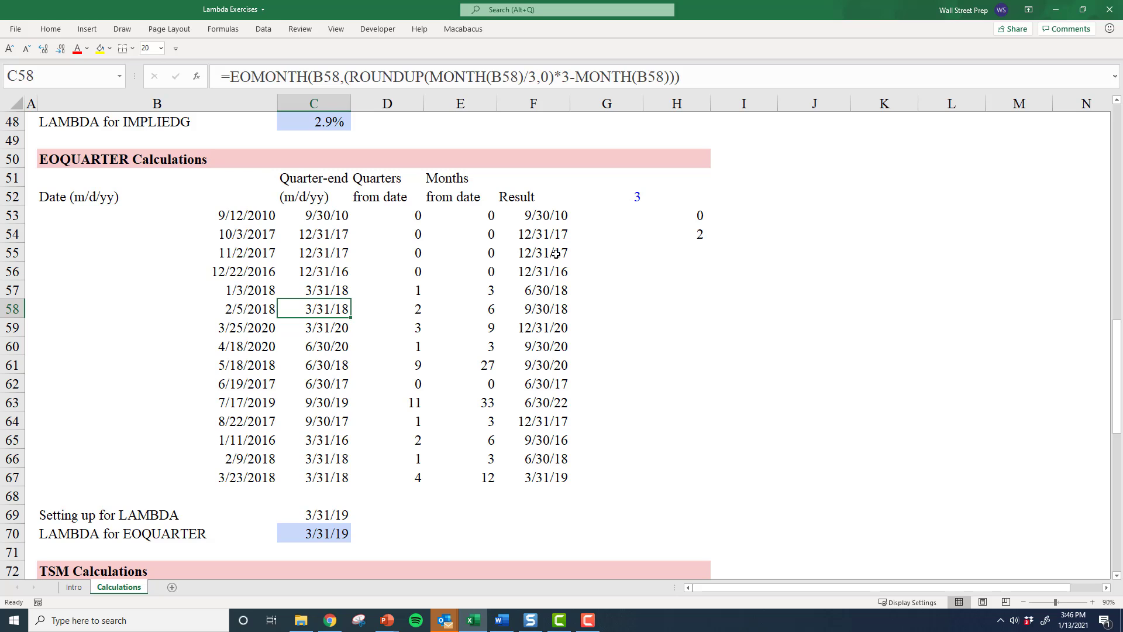
key(Right)
key(Right)
key(Right)
key(F2)
key(Escape)
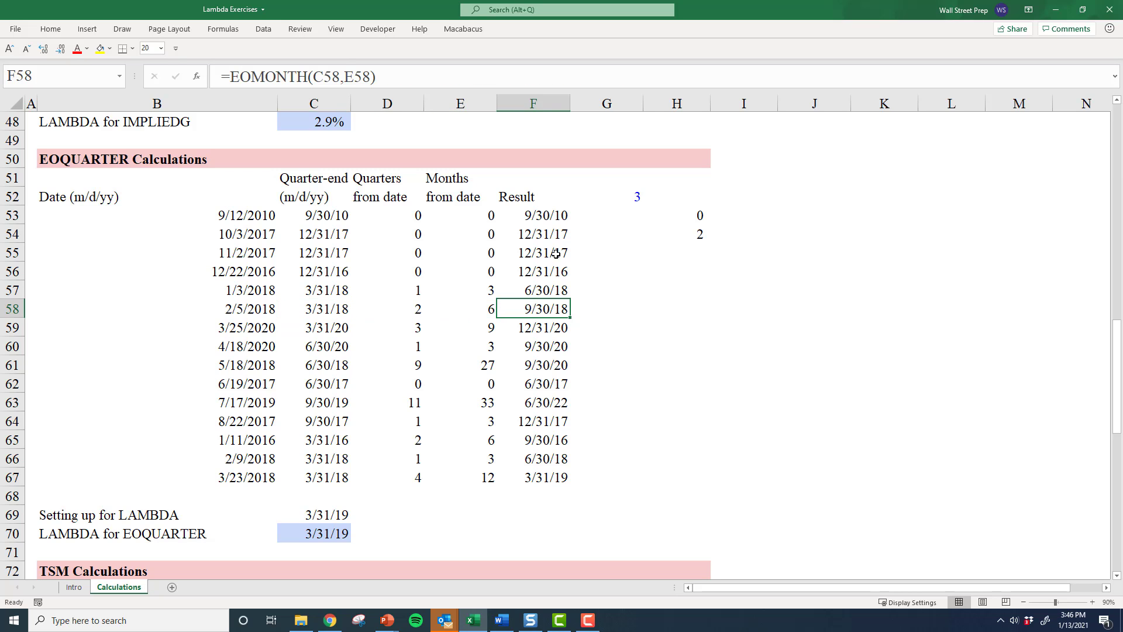
Examine the nested EOMONTH formula in C69, beside Setting up for LAMBDA.
key(Left)
key(Down)
key(Down)
key(Down)
key(Down)
key(Down)
key(Left)
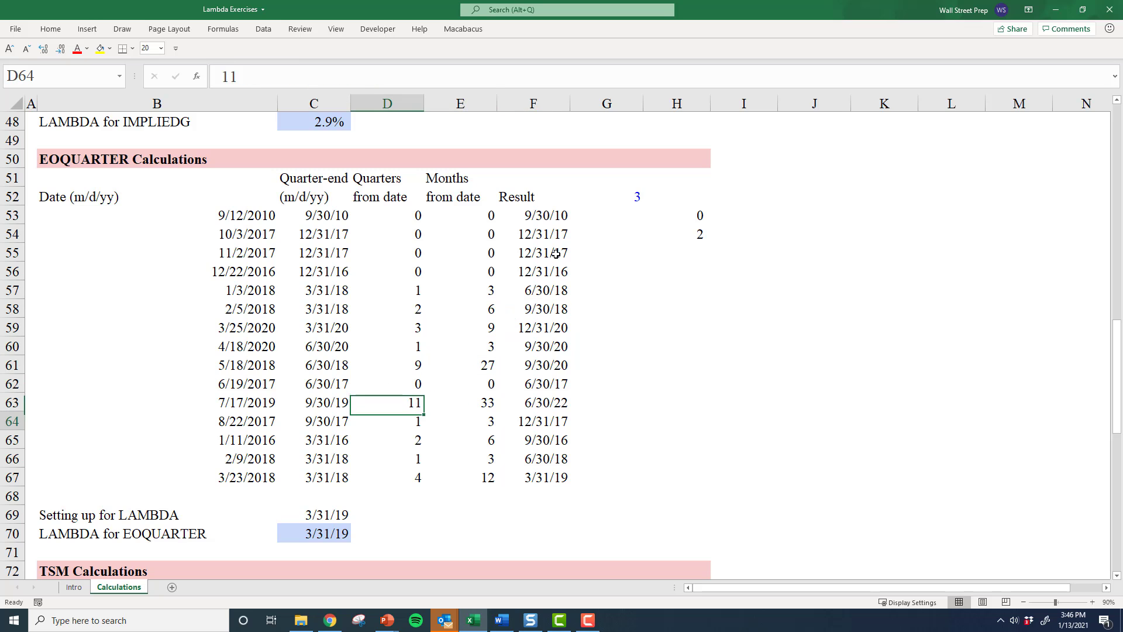
key(Down)
key(Down)
key(Down)
key(Down)
key(Down)
key(Down)
key(Left)
key(F2)
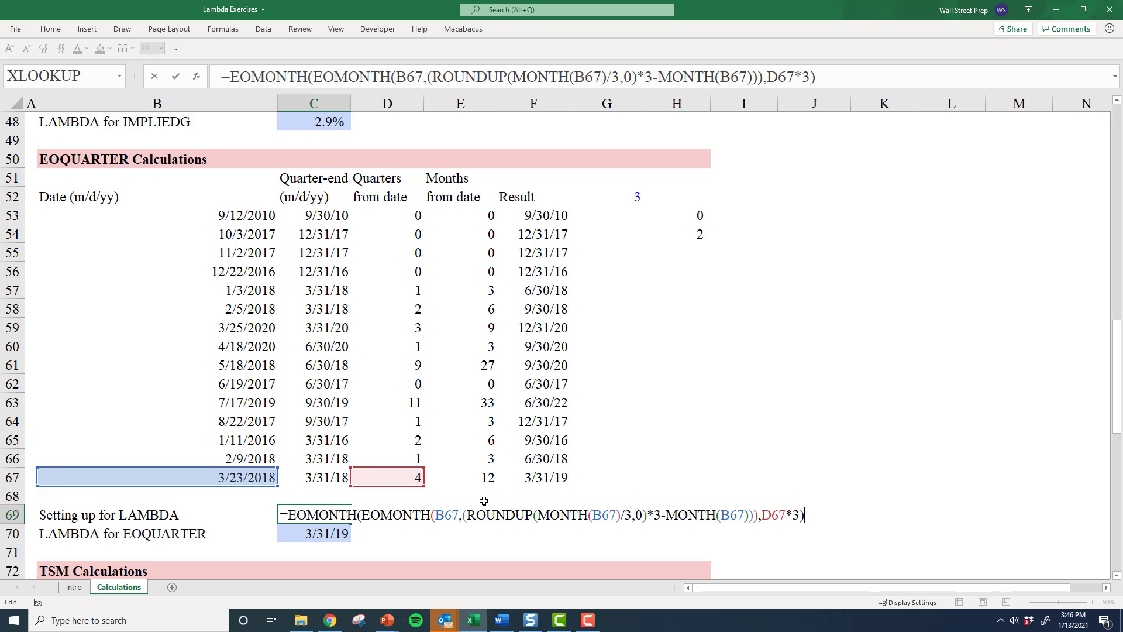
key(Escape)
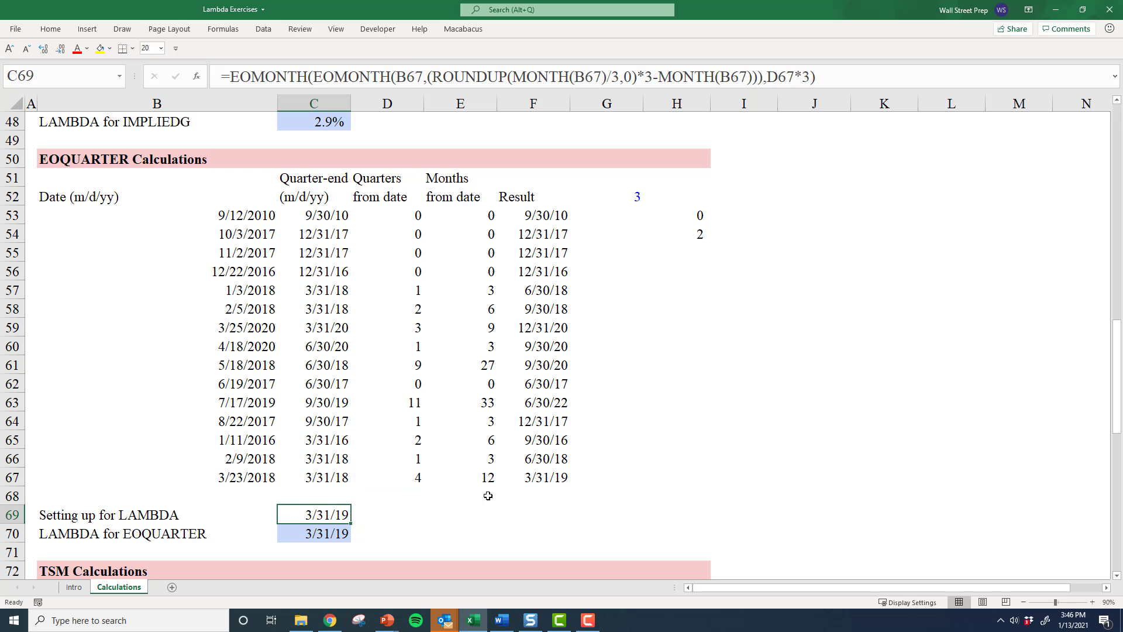
Turn C69's formula into text with a leading apostrophe and move it to E69, emptying C69.
key(F2)
text(')
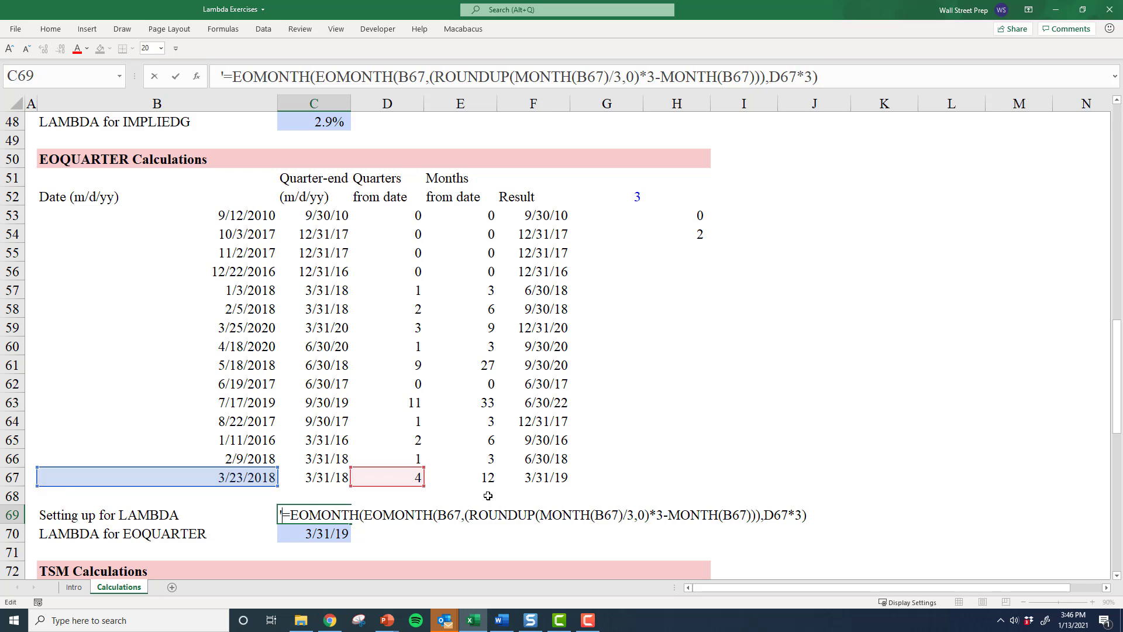
key(ctrl+Return)
key(Right)
key(Right)
key(ctrl+v)
key(Left)
key(Left)
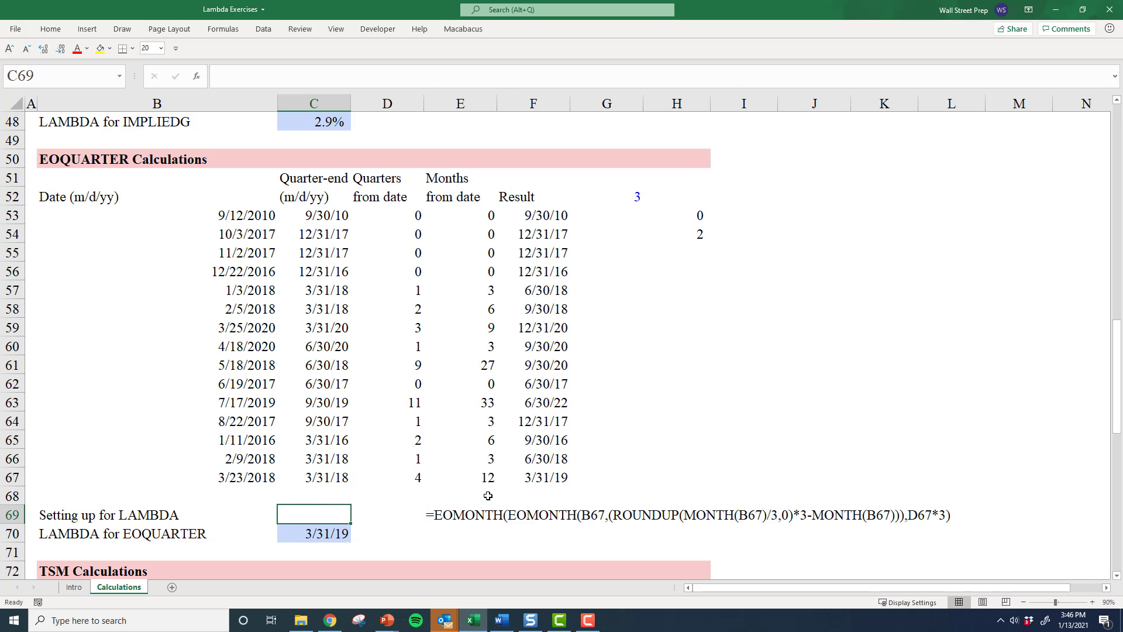
Move the formula text from E69 down to E71.
key(Right)
key(Right)
key(ctrl+c)
key(Down)
key(Down)
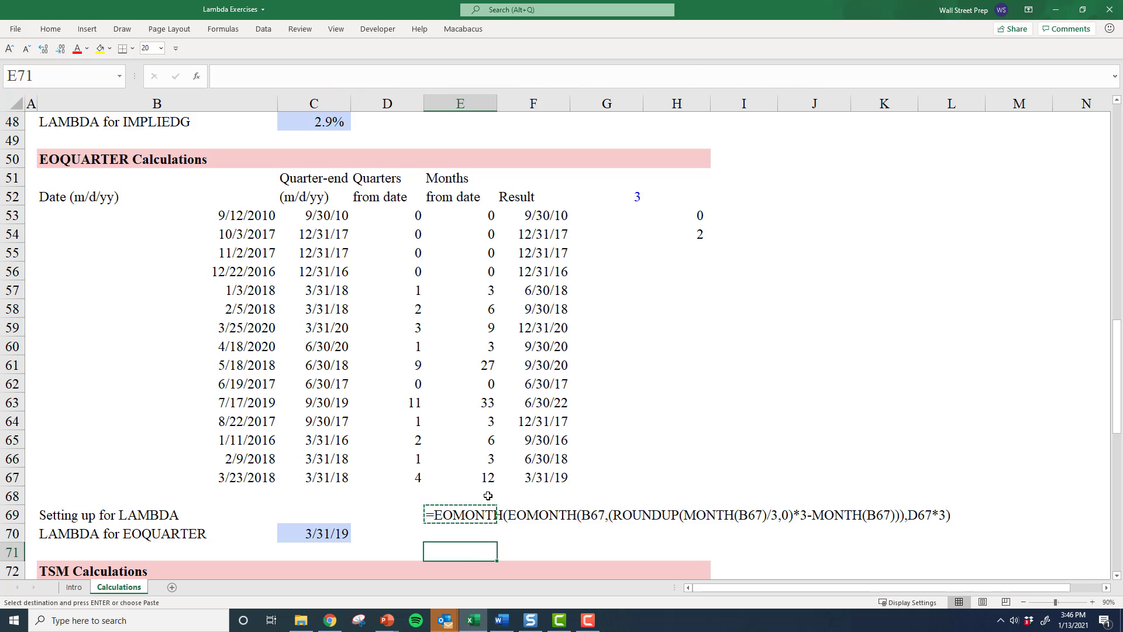
key(ctrl+v)
Copy the whole quarter-end formula text from C67.
key(Up)
key(Left)
key(Left)
key(Up)
key(Up)
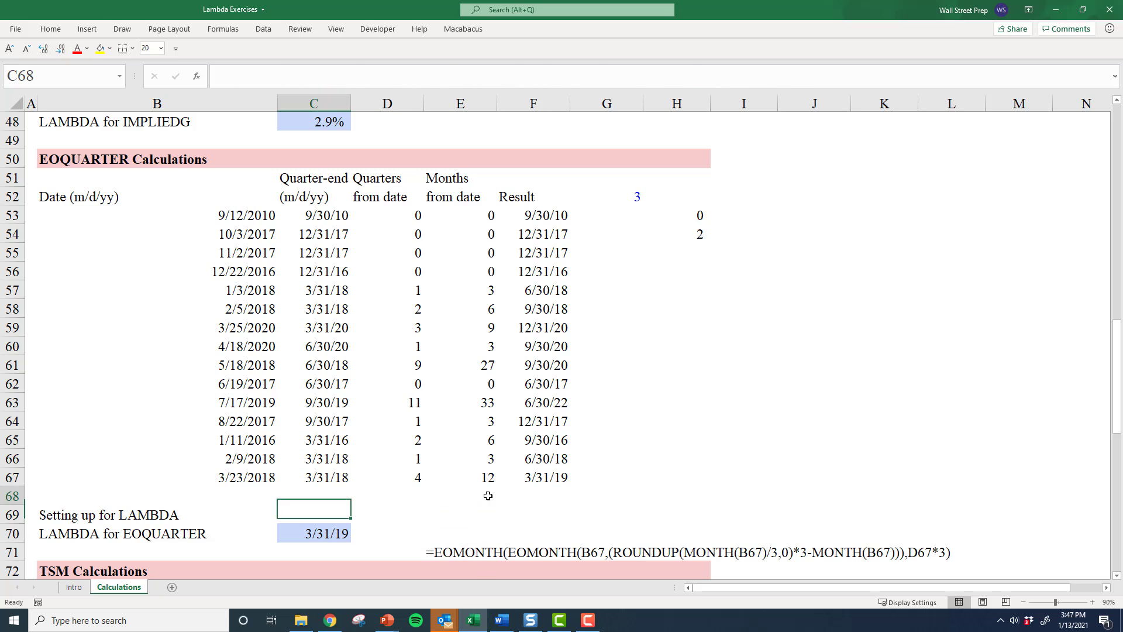
key(Up)
key(F2)
key(shift+Left)
key(shift+Left)
key(shift+Left)
key(shift+Left)
key(shift+Left)
key(shift+Left)
key(shift+Left)
key(shift+Left)
key(shift+Left)
key(shift+Left)
key(shift+Left)
key(shift+Left)
key(shift+Left)
key(shift+Left)
key(shift+Left)
key(shift+Left)
key(shift+Left)
key(shift+Left)
key(shift+Left)
key(shift+Left)
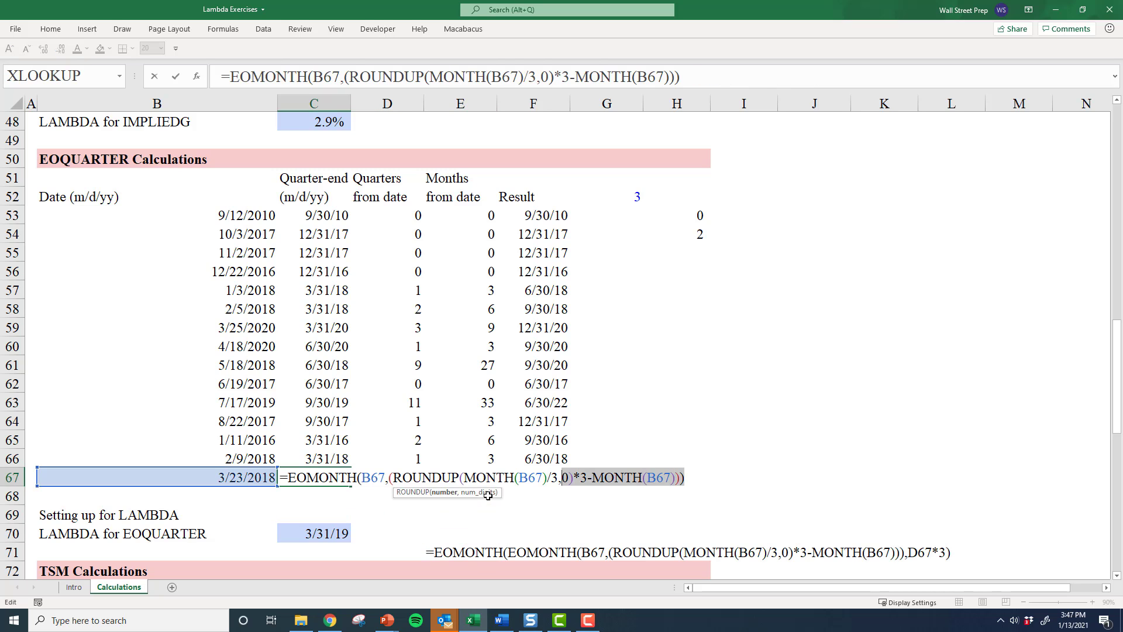
key(ctrl+c)
key(Escape)
Enter the copied formula in C69 as =EOMONTH(B67,(ROUNDUP(MONTH(B67)/3,0)*3-MONTH(B67))).
key(Down)
key(Down)
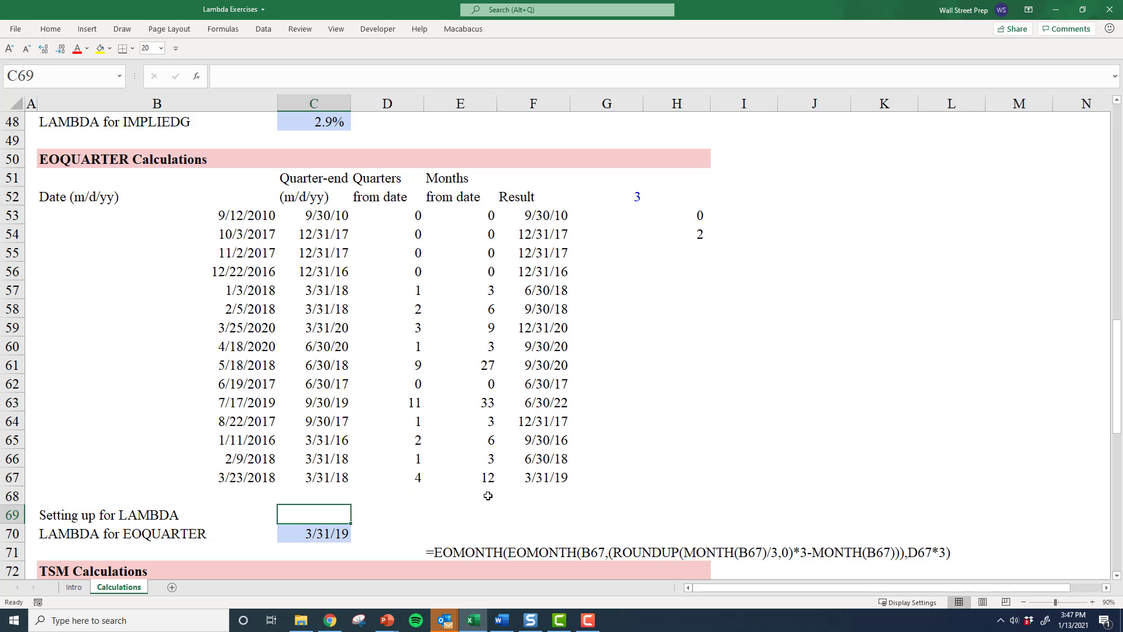
text(=)
key(ctrl+v)
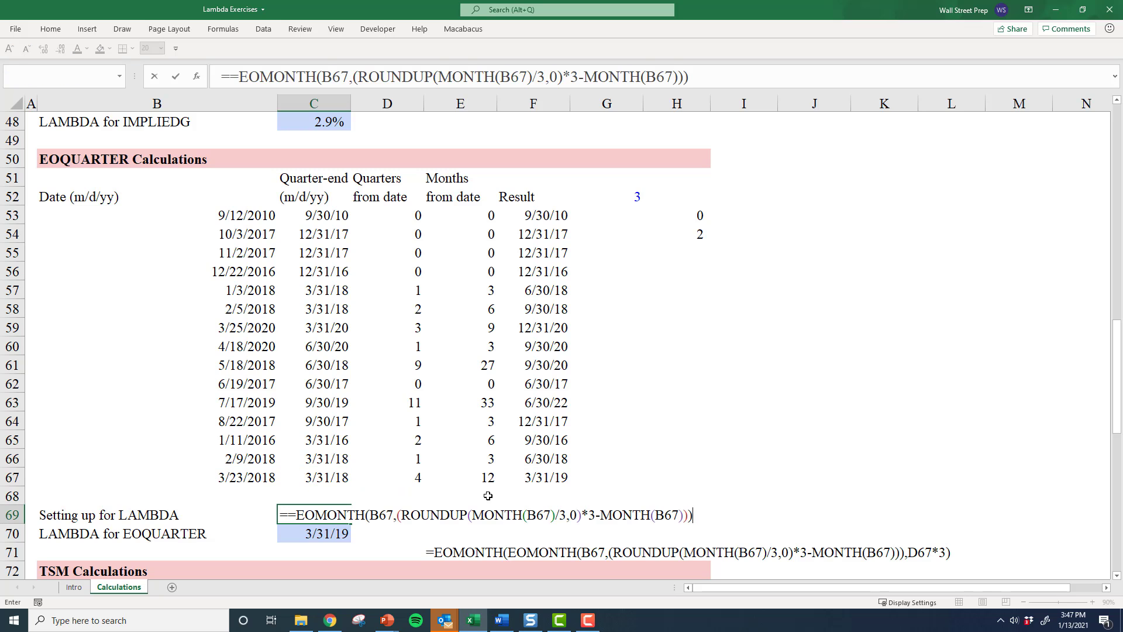
key(Return)
key(Return)
Examine the parts of C69's formula, from the closing MONTH(B67) back to the outer EOMONTH.
key(F2)
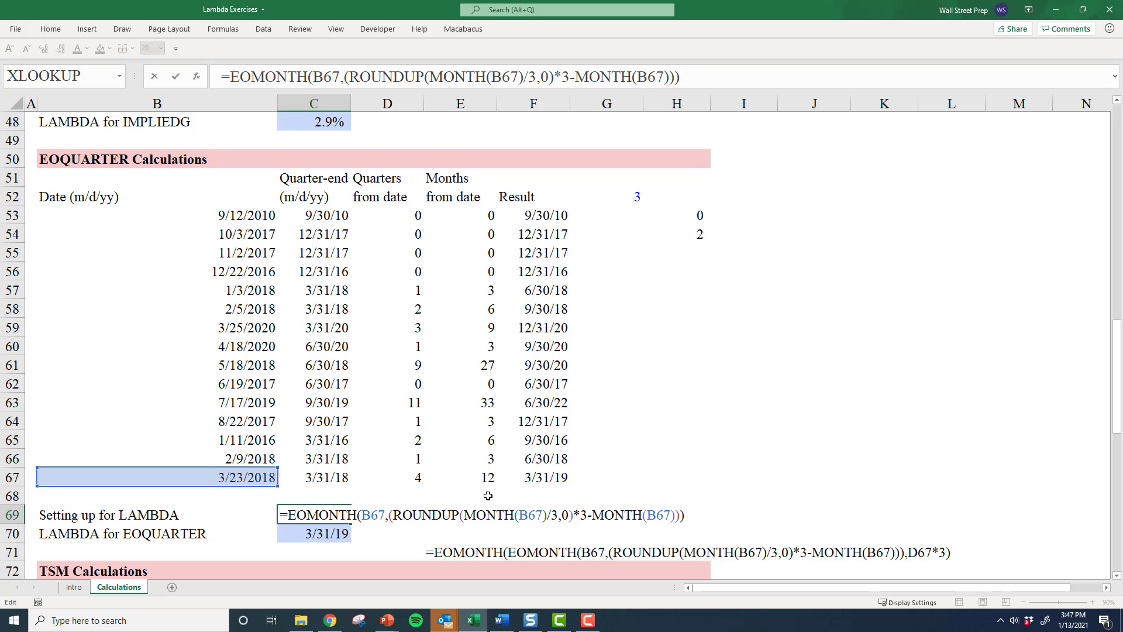
key(Left)
key(Left)
key(Left)
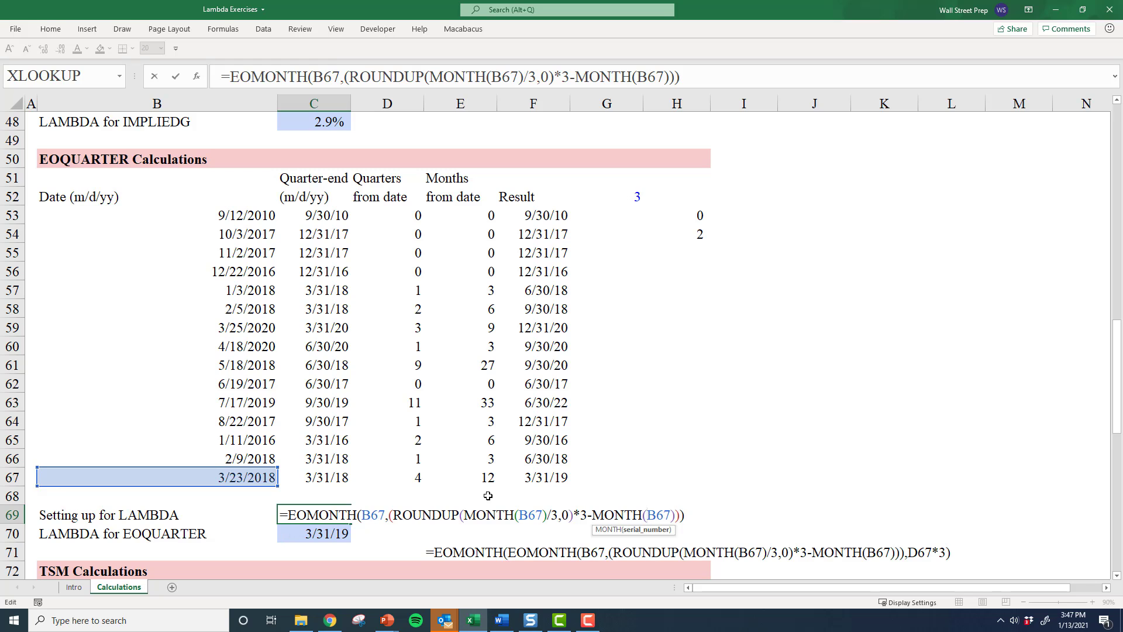
key(Left)
key(Left)
key(Left)
key(Left)
key(ctrl+Left)
key(ctrl+Left)
key(ctrl+Left)
key(ctrl+Left)
key(ctrl+Left)
key(ctrl+Left)
key(ctrl+Left)
key(ctrl+Left)
key(ctrl+Left)
key(ctrl+Left)
key(ctrl+Left)
key(ctrl+Left)
key(ctrl+Left)
key(ctrl+Left)
key(ctrl+Left)
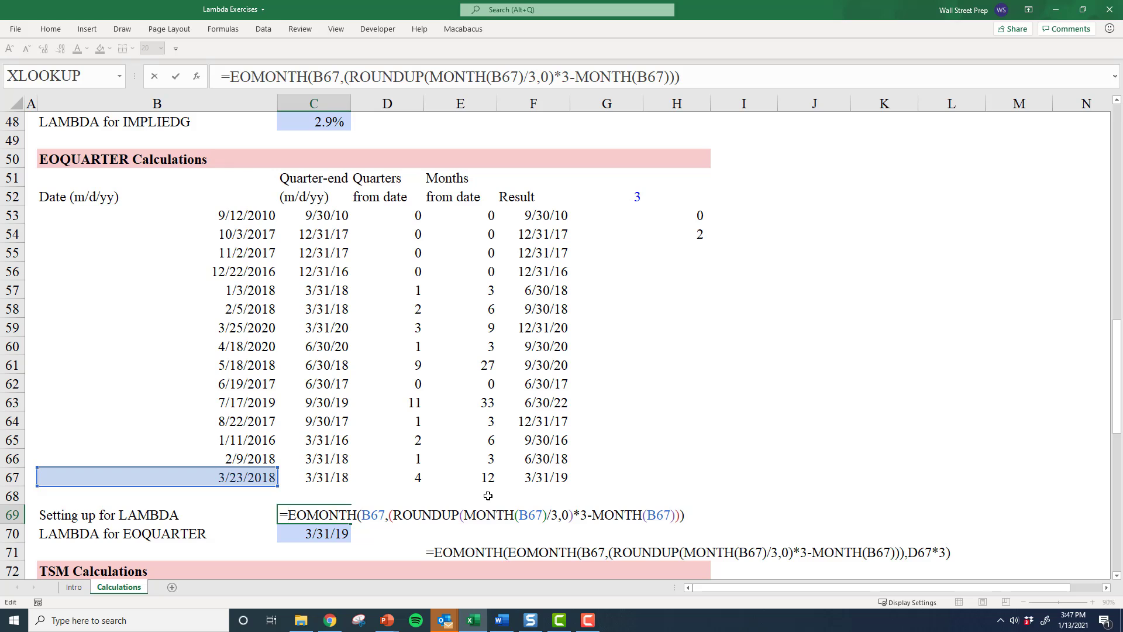
key(Escape)
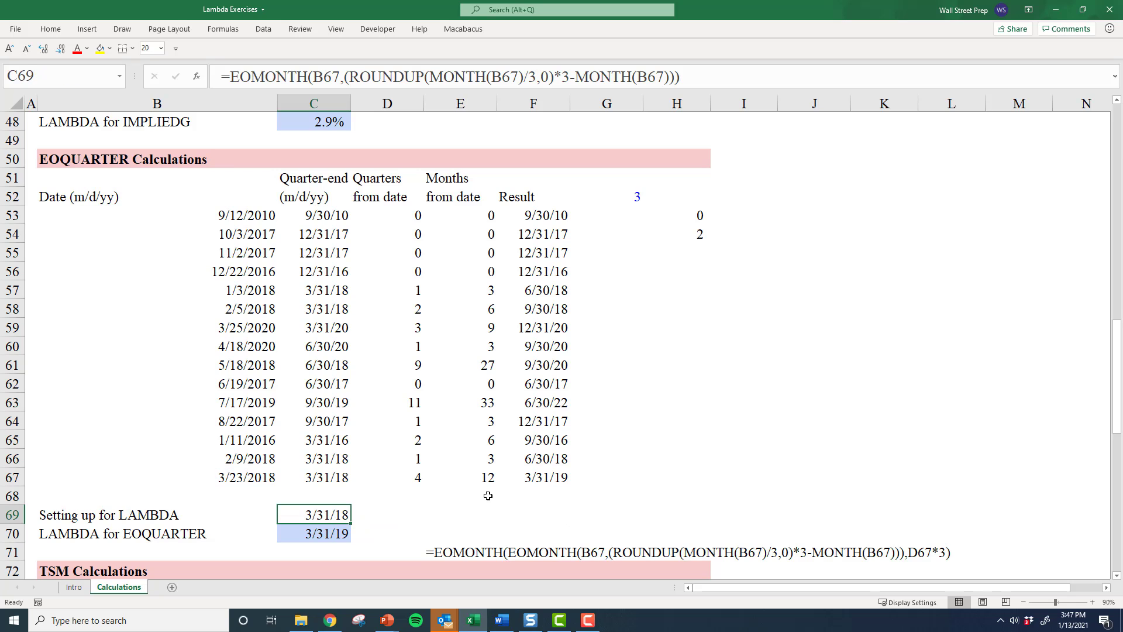
key(F2)
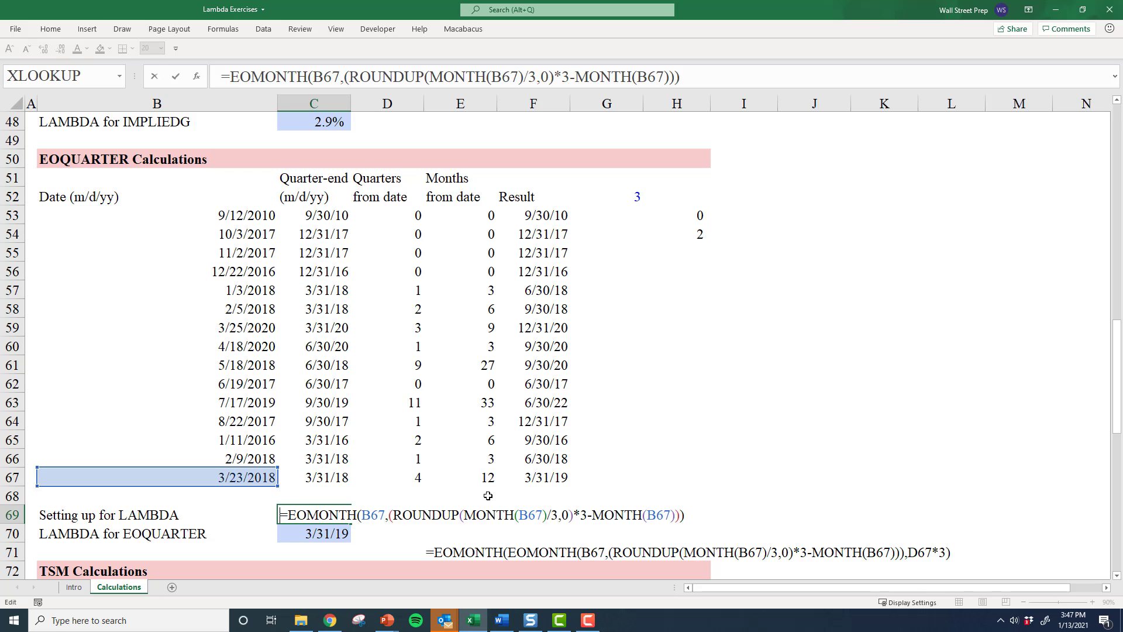
key(Escape)
Copy the full Result formula text =EOMONTH(C67,E67) from F67.
key(Up)
key(Right)
key(Right)
key(Up)
key(Right)
key(F2)
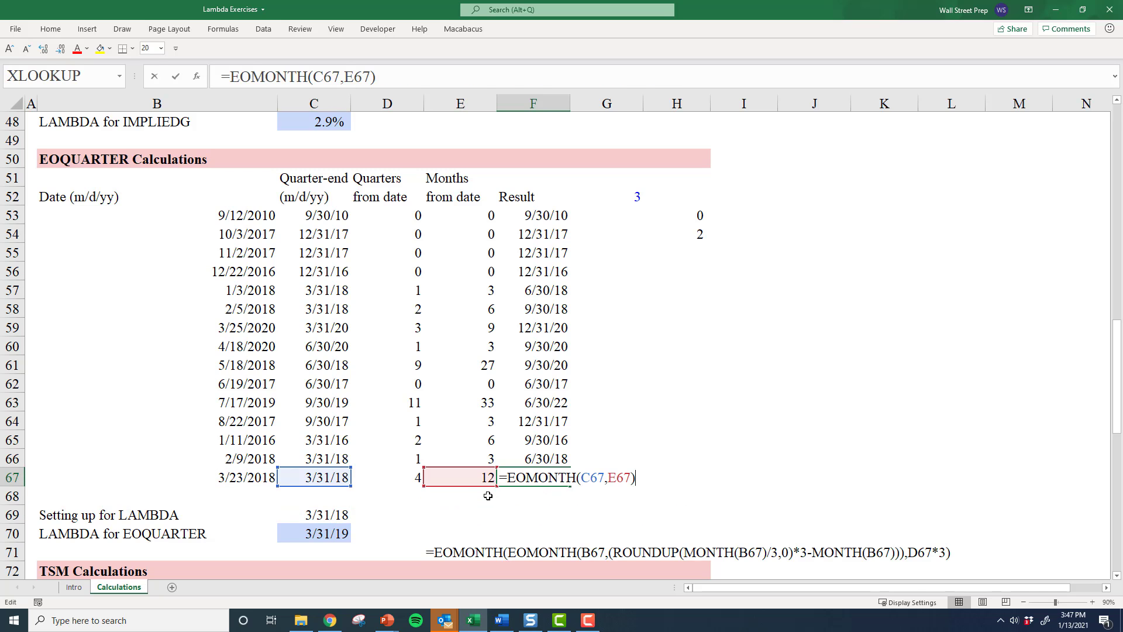
key(shift+Left)
key(shift+Home)
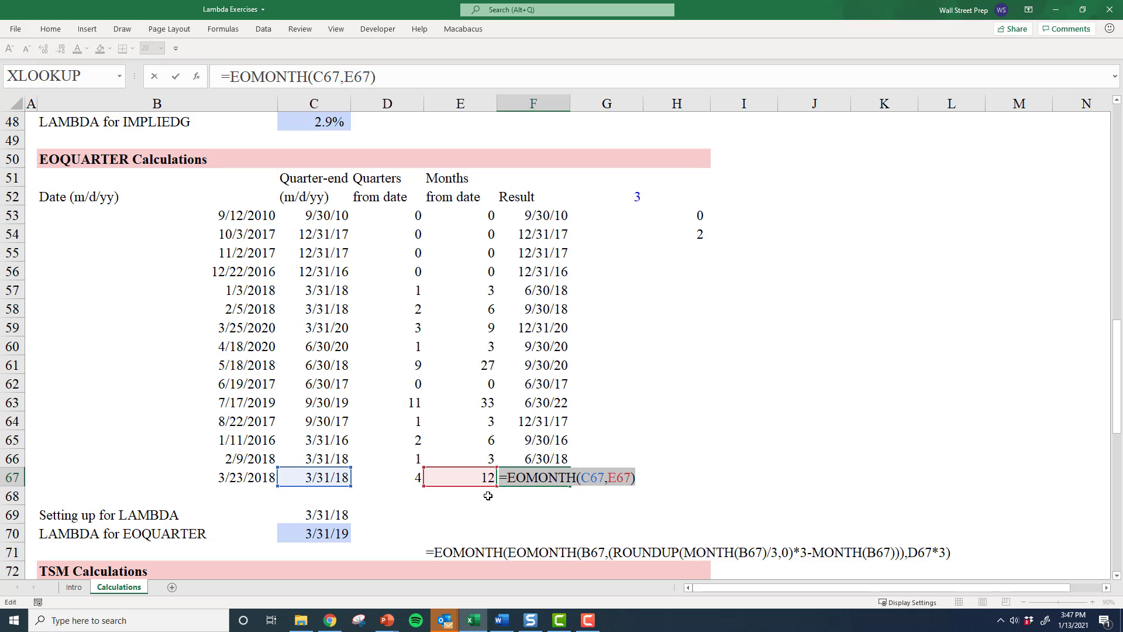
key(Escape)
Insert =EOMONTH(C67,E67) at the start of C69 and cut out the quarter-end formula text that follows it.
key(Down)
key(Left)
key(Left)
key(Left)
key(Down)
key(F2)
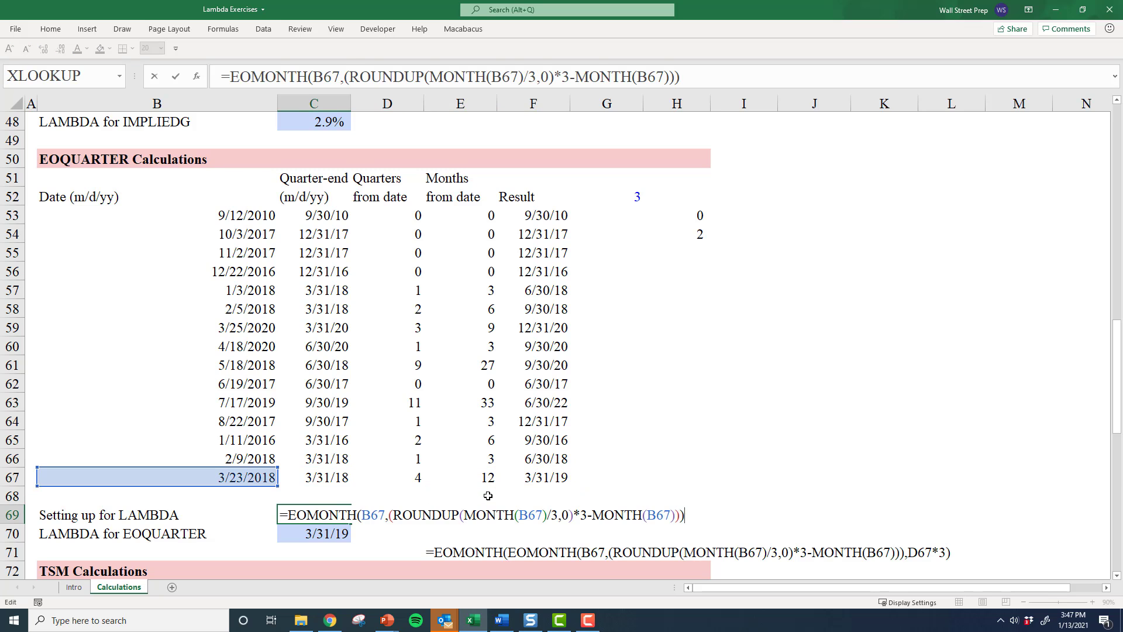
key(ctrl+v)
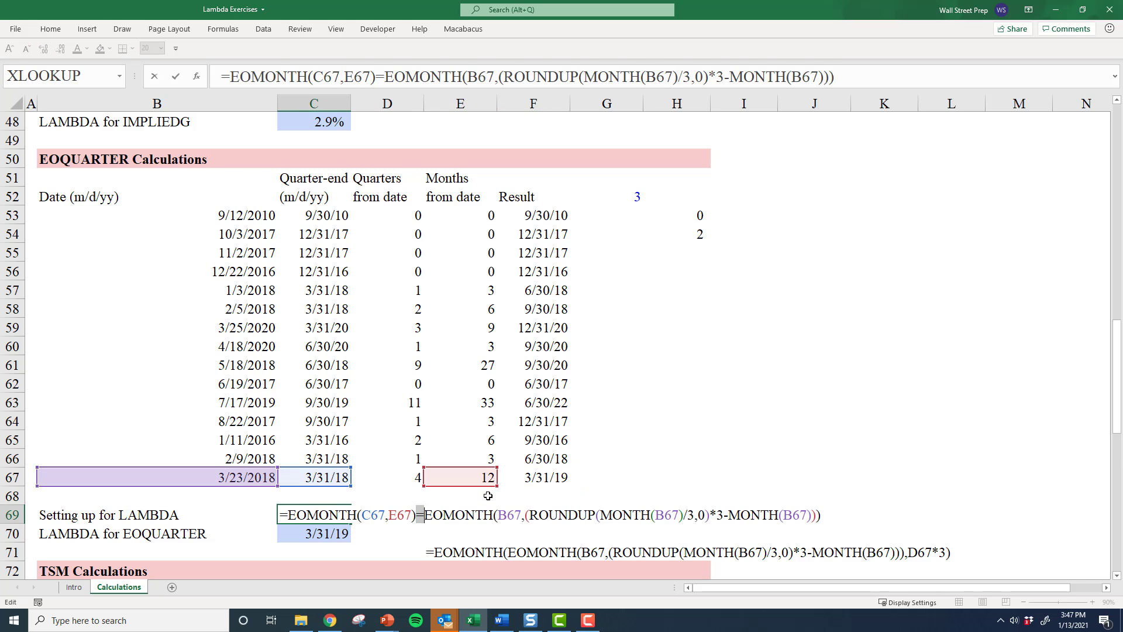
key(shift+End)
key(Delete)
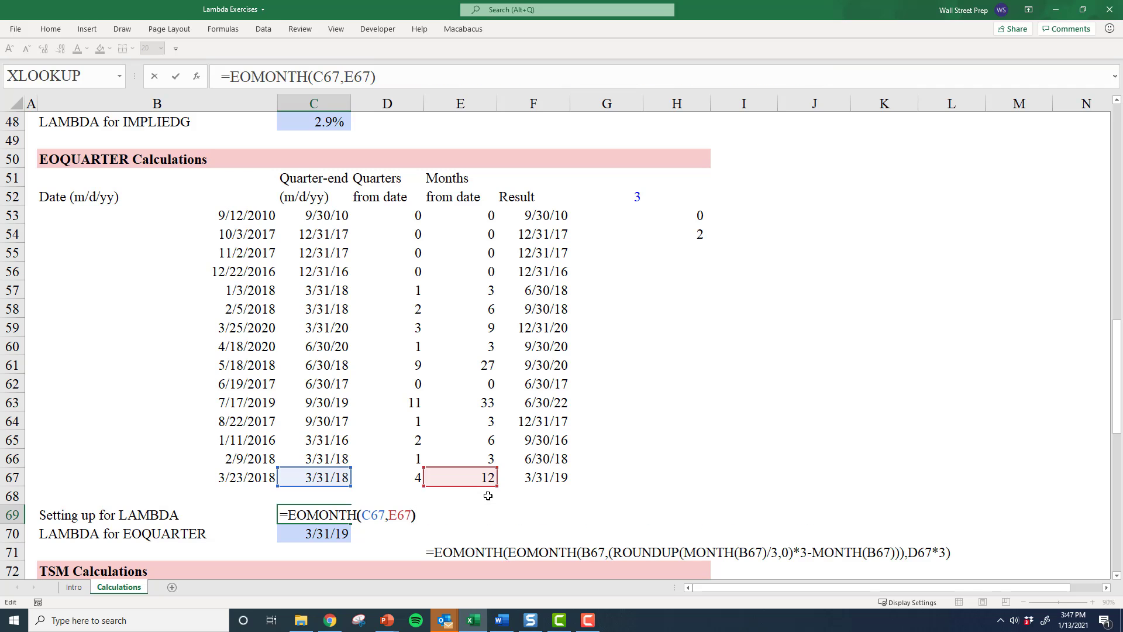
Replace the C67 reference in C69 with EOMONTH(B67,(ROUNDUP(MONTH(B67)/3,0)*3-MONTH(B67))), keeping E67 as the months argument.
key(Left)
key(Left)
key(Left)
key(Left)
key(Left)
key(Left)
key(Left)
key(Left)
key(shift+Right)
key(shift+Right)
key(shift+Right)
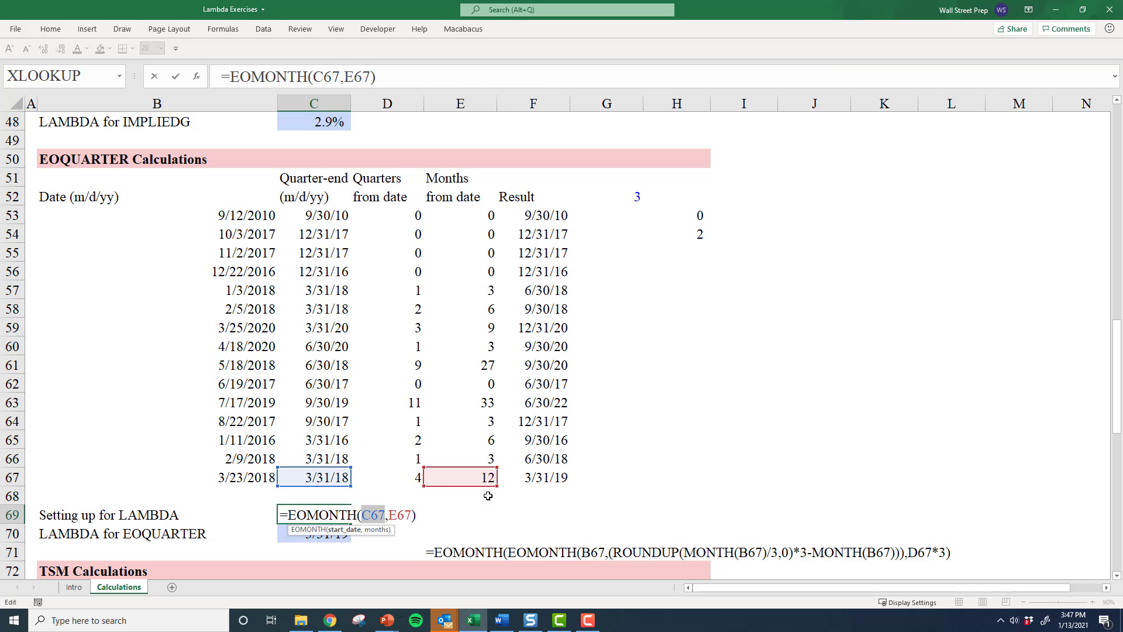
key(ctrl+v)
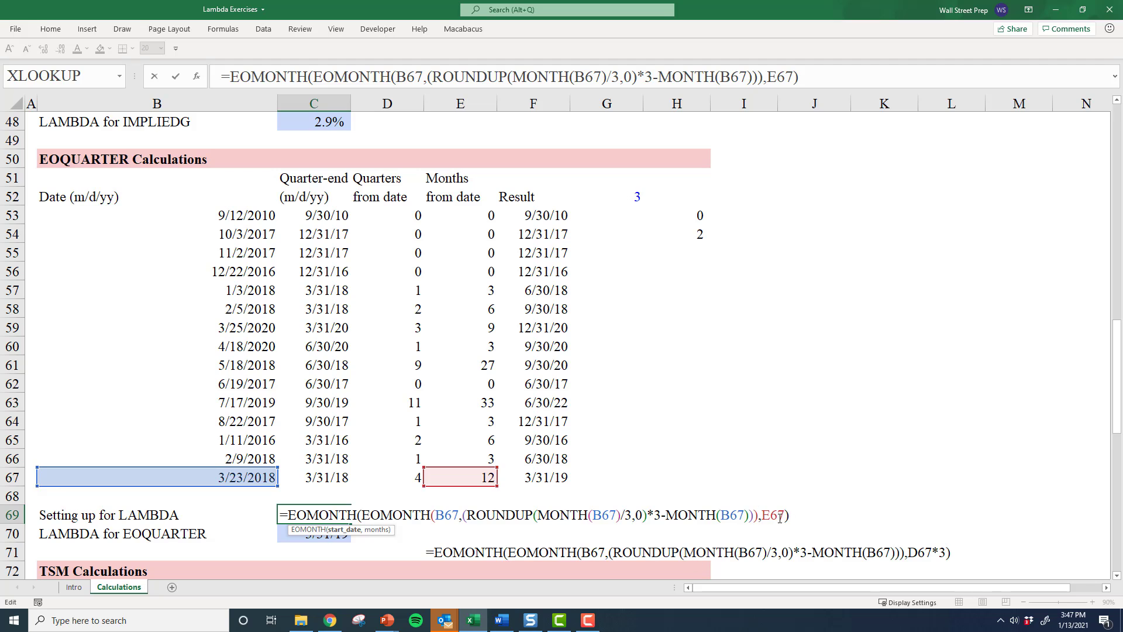
double_click(780, 518)
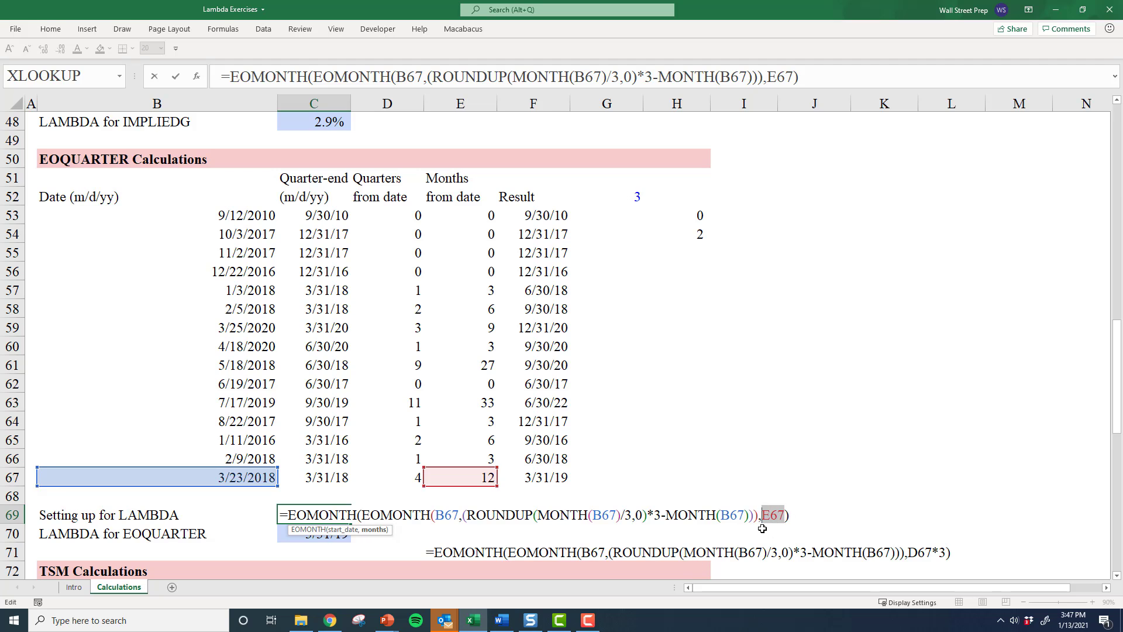
key(Escape)
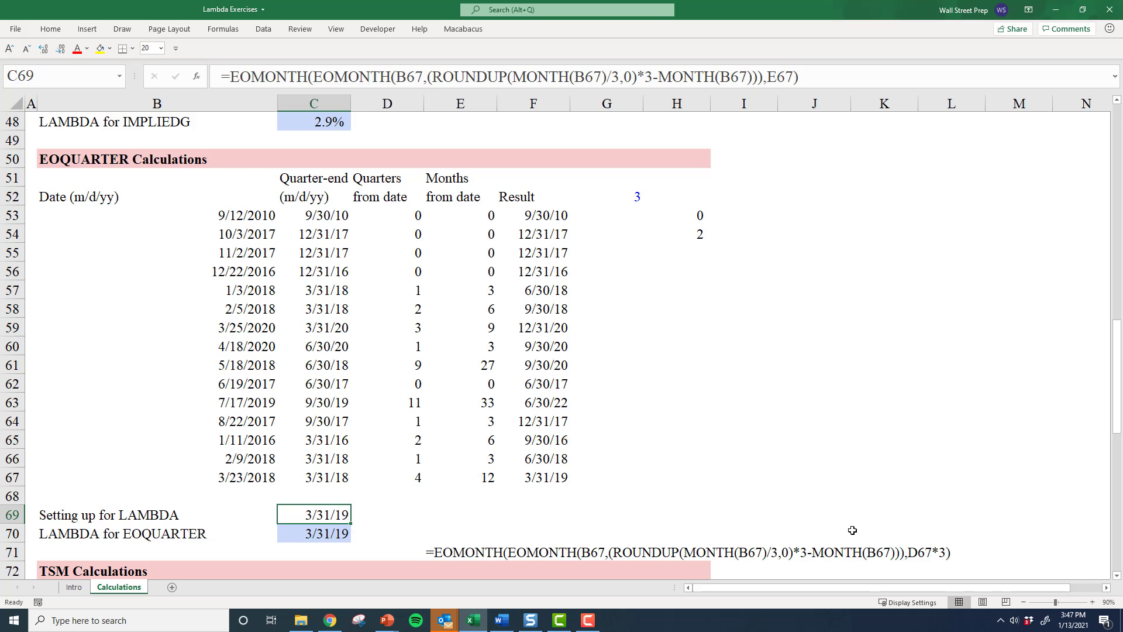
Examine the nested formula in C69 and the cells it references.
key(F2)
key(Escape)
key(Left)
key(Up)
key(Up)
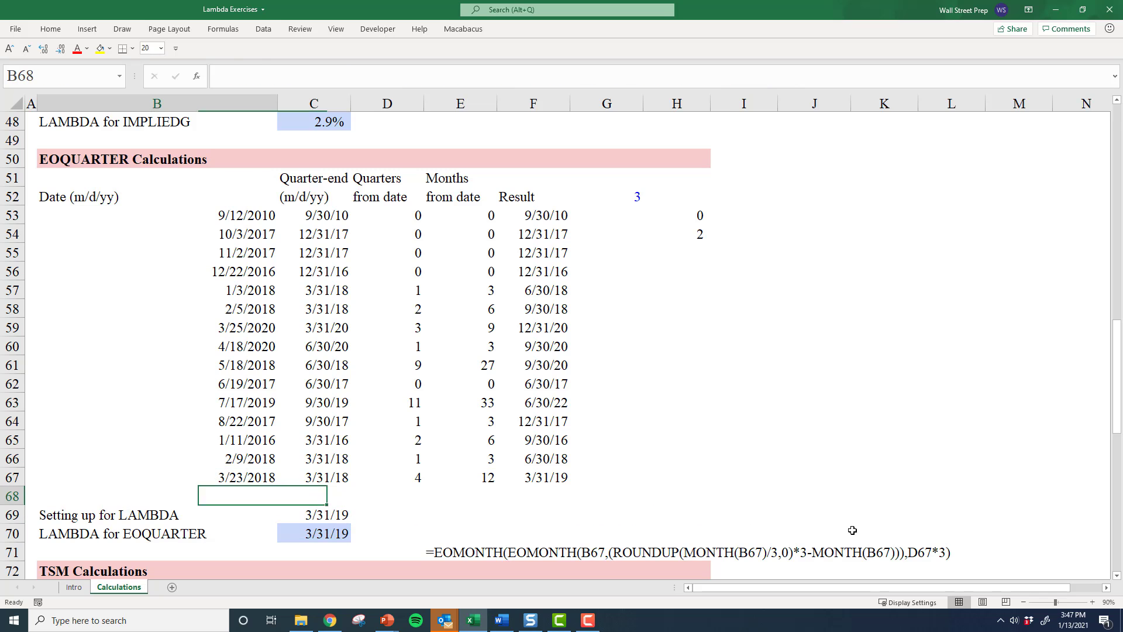
key(Right)
key(Down)
key(Down)
key(F2)
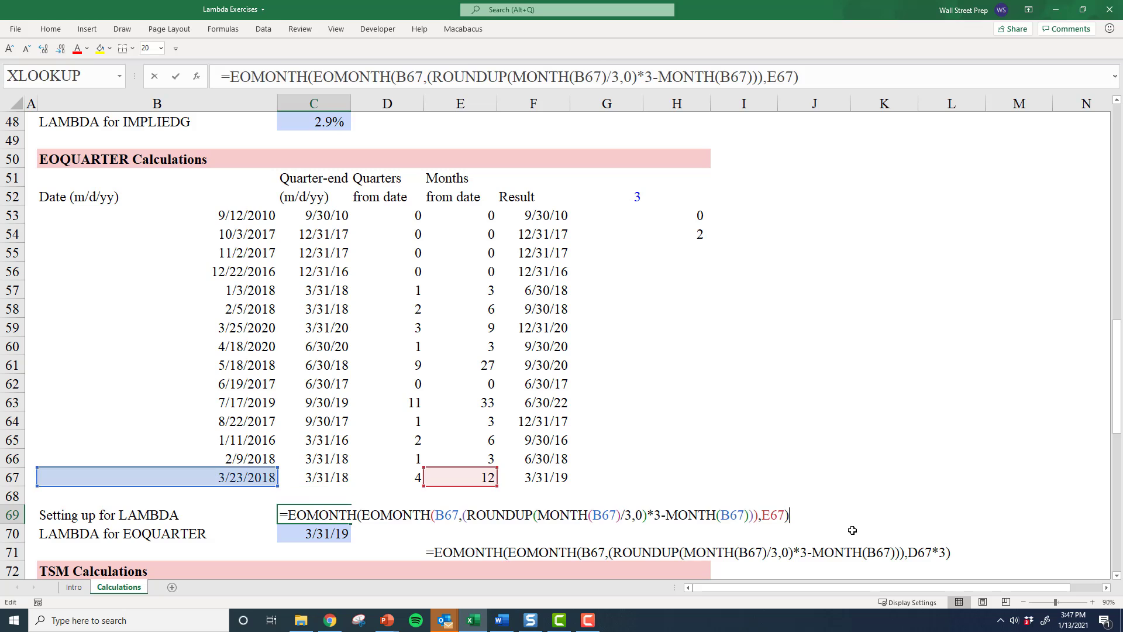
key(Escape)
key(F2)
key(Escape)
Examine the quarters and months from date in D67 and E67 against the formula in C69.
key(Right)
key(Up)
key(Up)
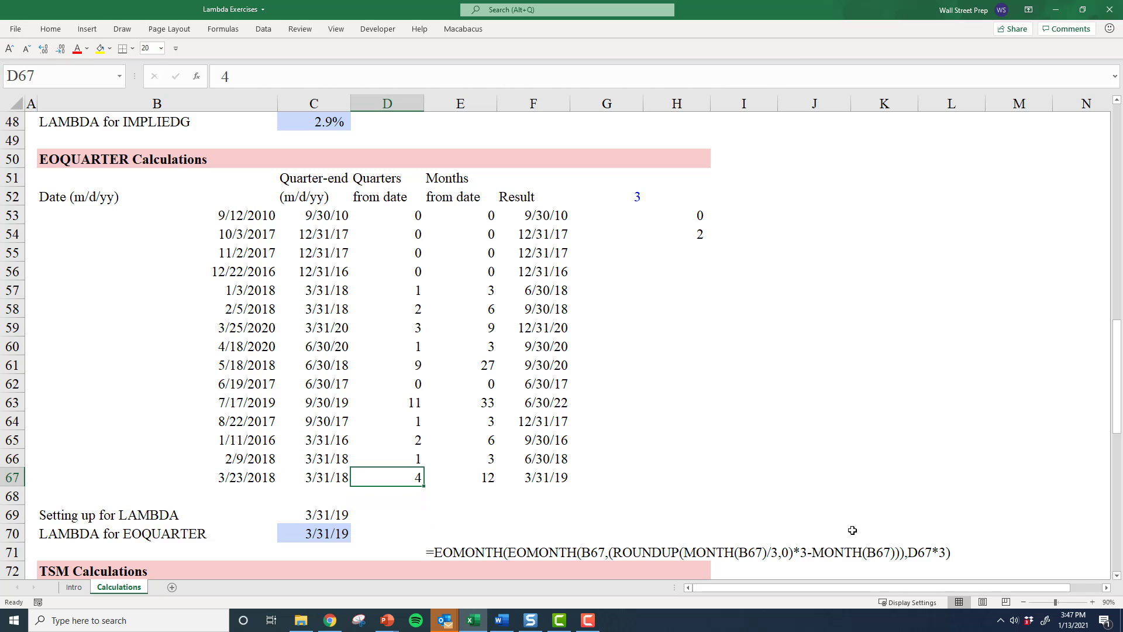
key(Right)
key(Right)
key(Left)
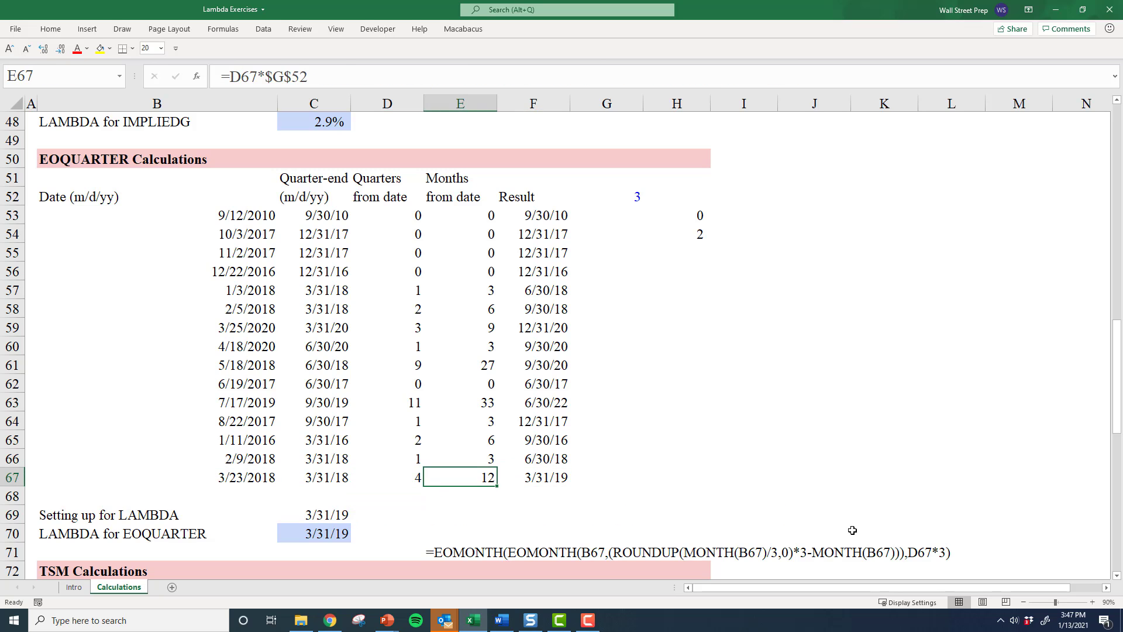
key(Left)
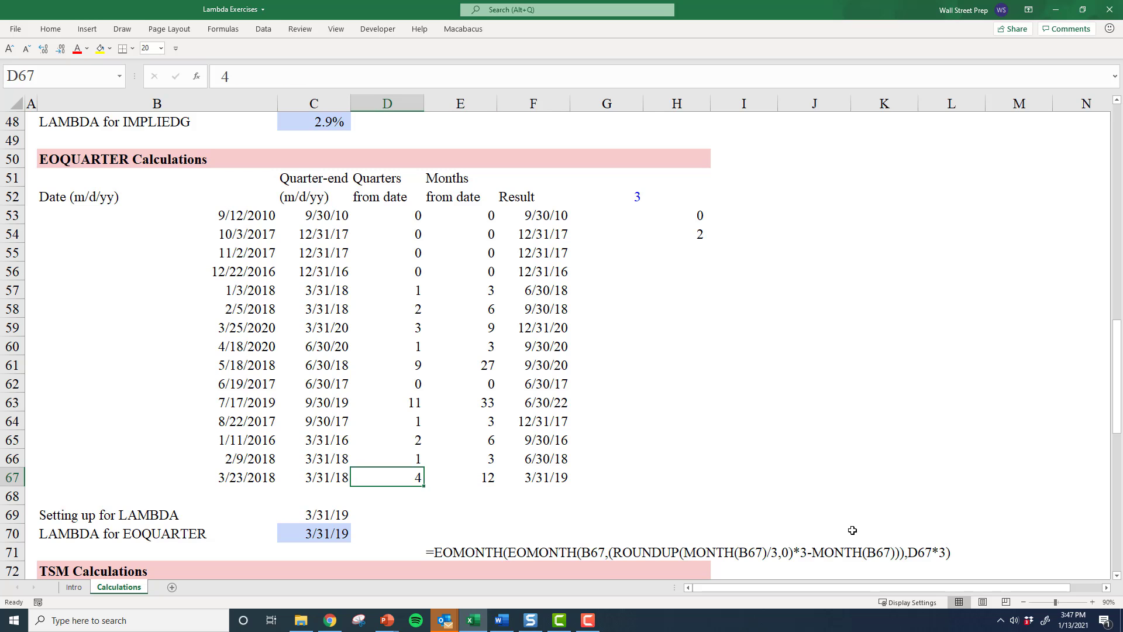
key(Down)
key(Down)
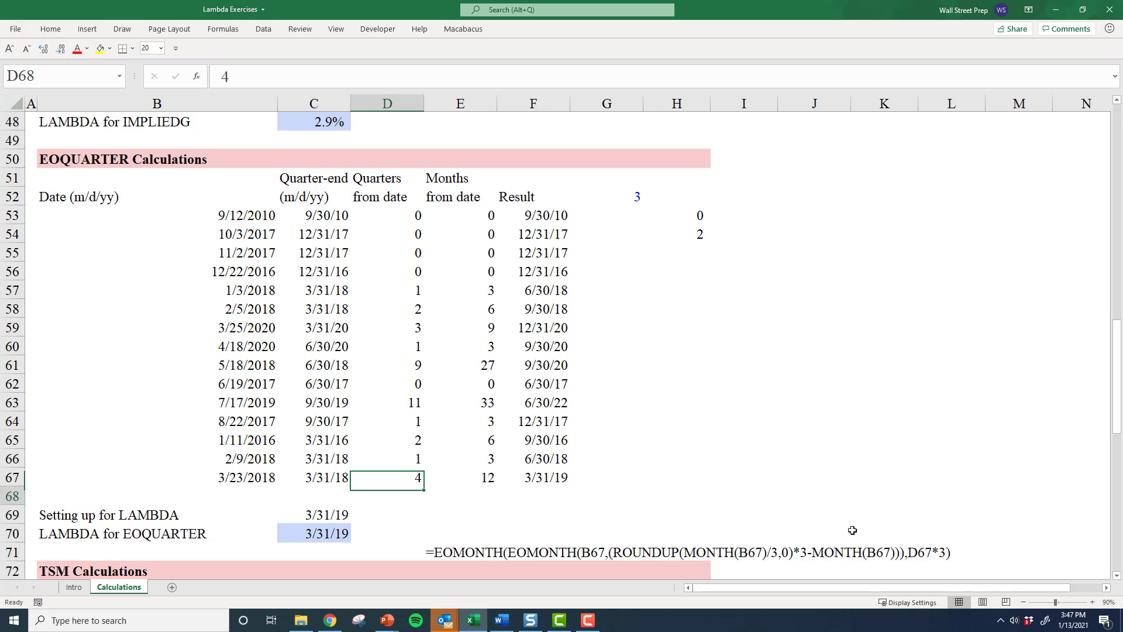
key(Left)
key(F2)
key(Escape)
key(Down)
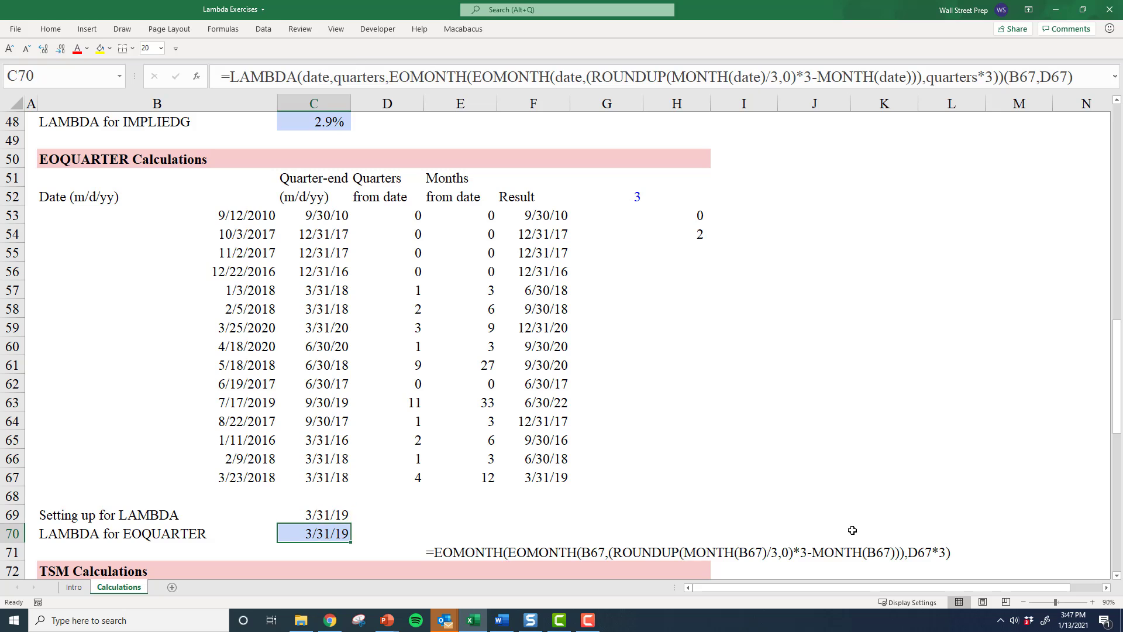
Compare the LAMBDA formula in C70 with the nested EOMONTH formula in C69.
key(F2)
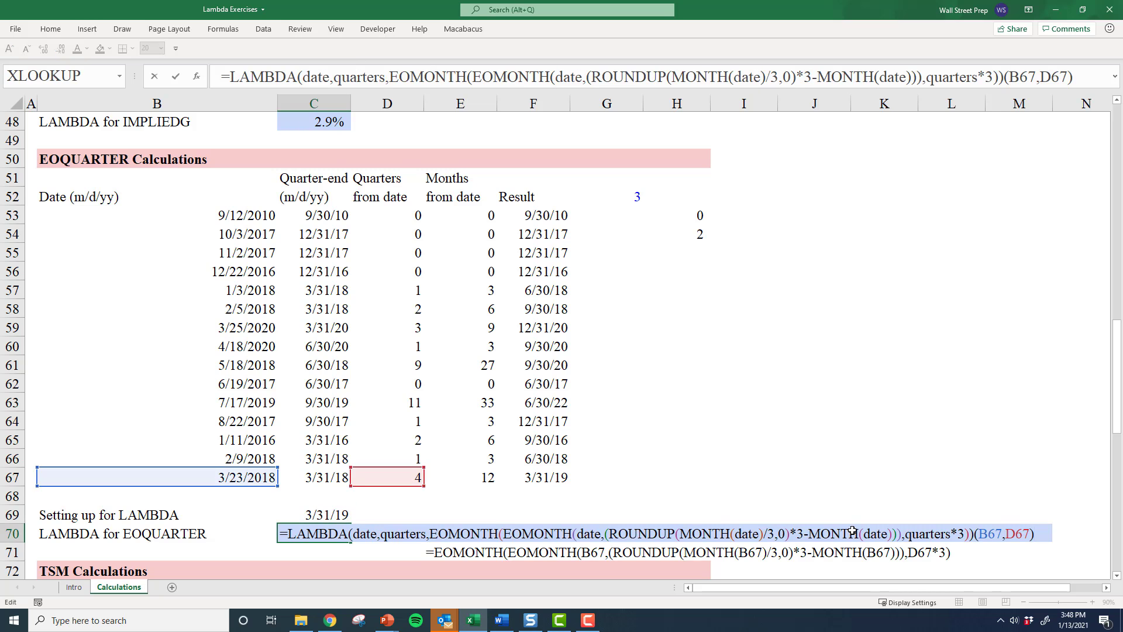
key(Escape)
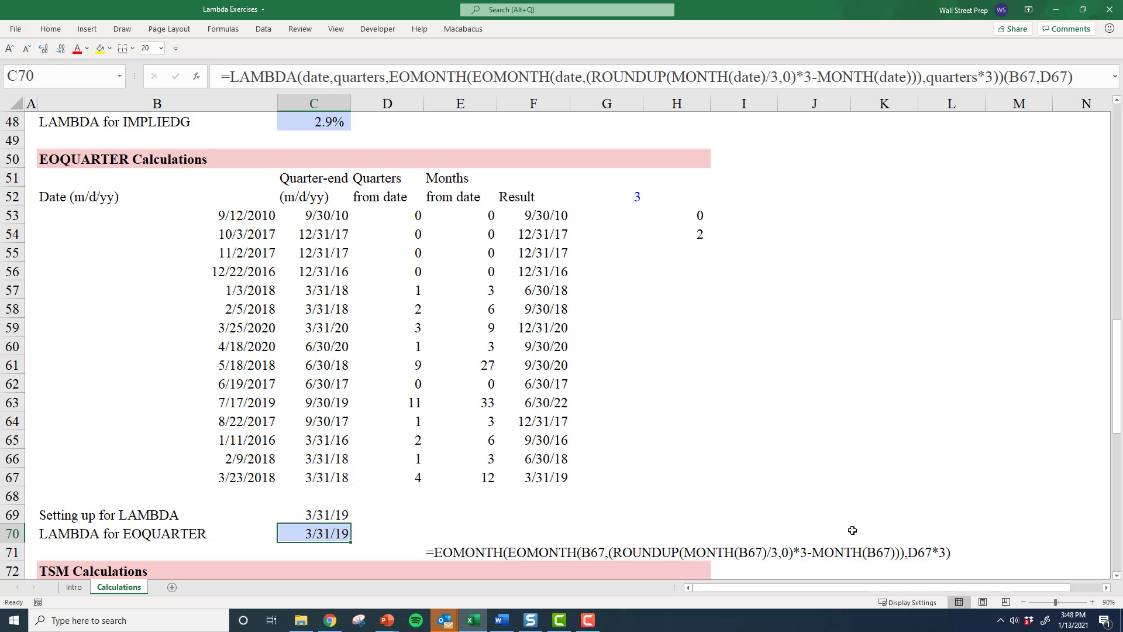
key(F2)
key(Escape)
key(Up)
key(F2)
key(Escape)
key(Down)
key(F2)
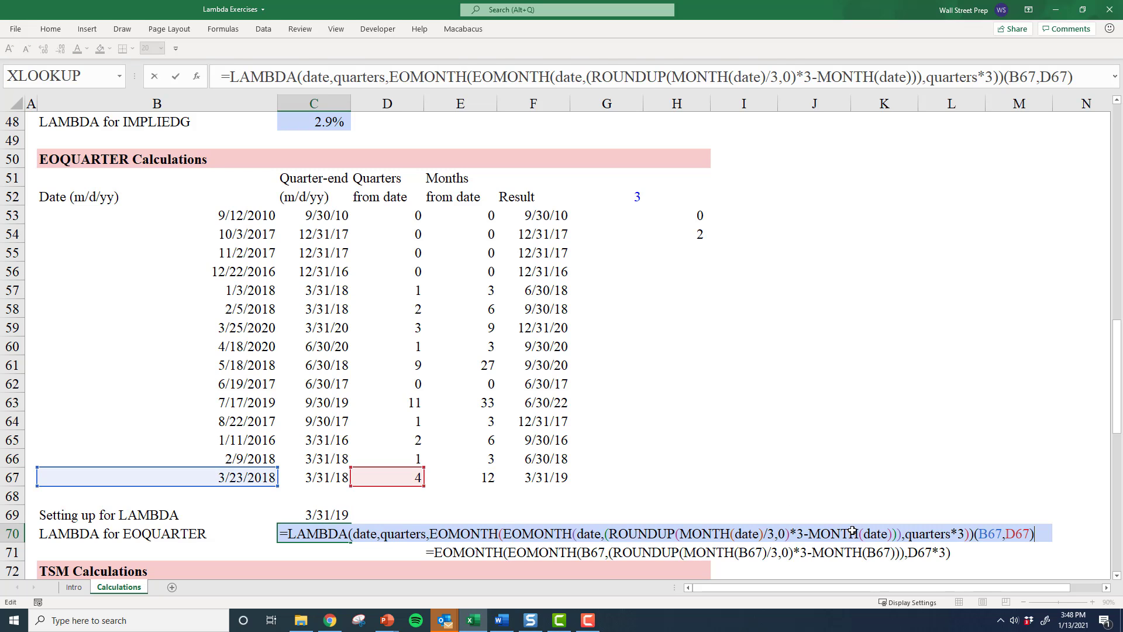
Examine the date and quarters parameters at the start of C70's LAMBDA formula.
key(ctrl+Left)
key(ctrl+Left)
key(ctrl+Left)
key(ctrl+Left)
key(ctrl+Left)
key(ctrl+Left)
key(ctrl+Left)
key(ctrl+Left)
key(ctrl+Left)
key(ctrl+Left)
key(ctrl+Left)
key(ctrl+Left)
key(ctrl+Left)
key(ctrl+Left)
key(ctrl+Left)
key(ctrl+Left)
key(ctrl+Left)
key(ctrl+Left)
key(ctrl+Left)
key(ctrl+Left)
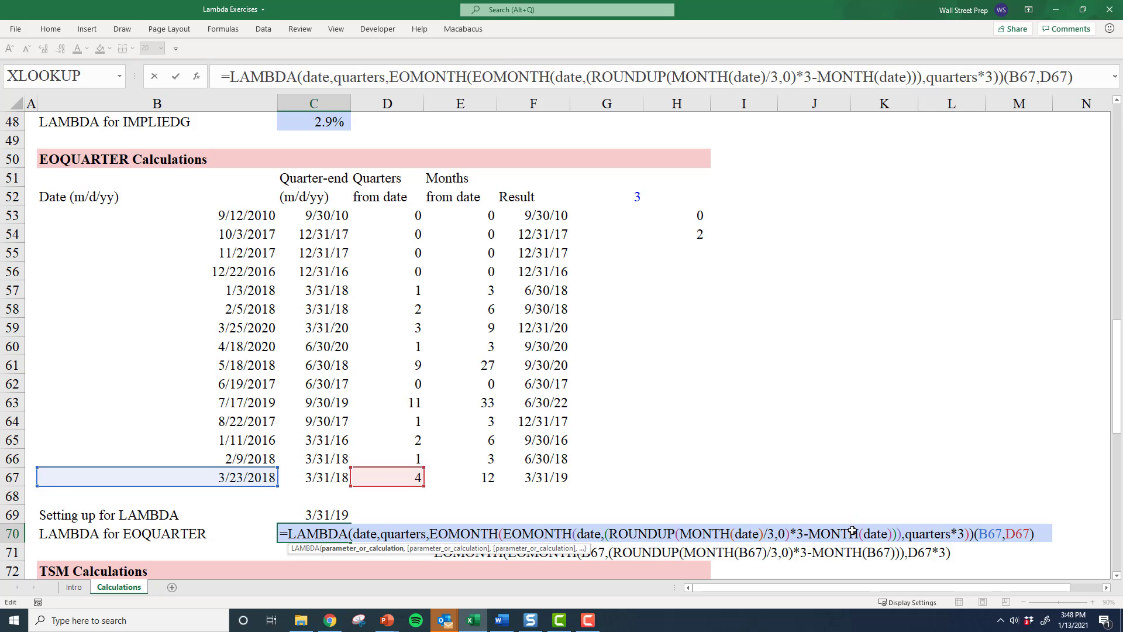
key(ctrl+shift+Left)
key(Right)
key(Right)
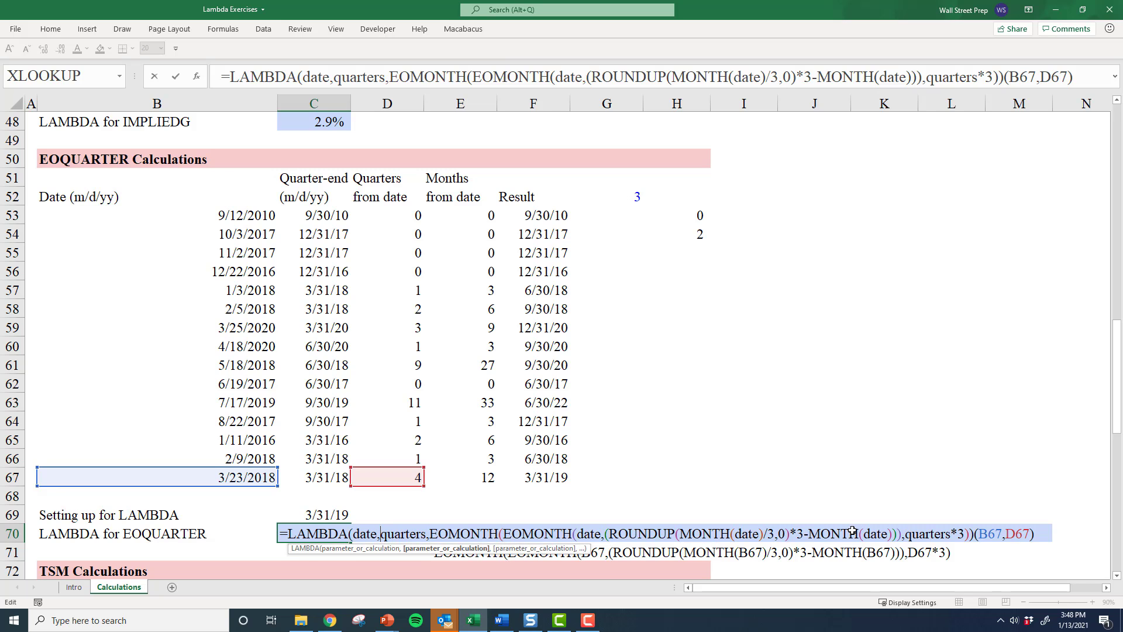
key(ctrl+shift+Right)
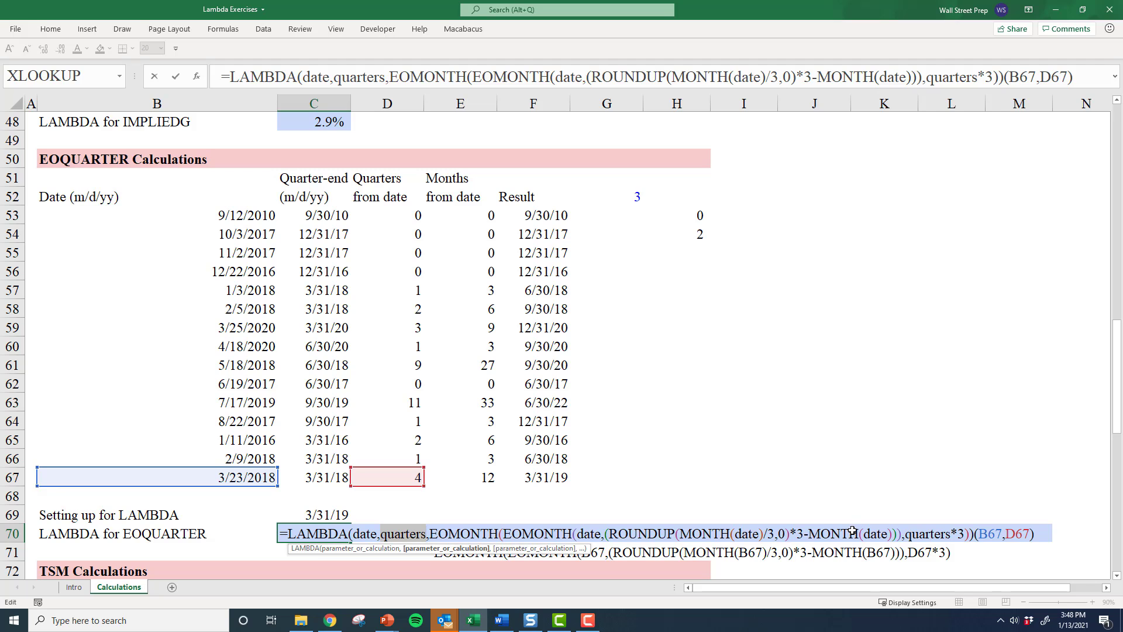
key(Right)
key(Right)
key(ctrl+Right)
key(ctrl+Right)
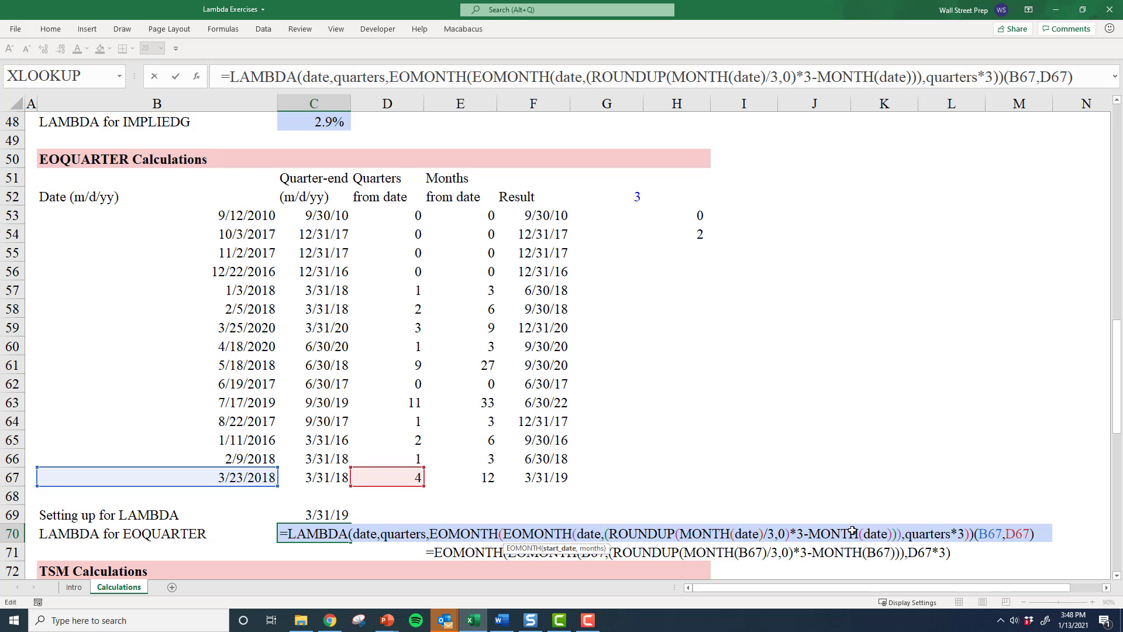
Examine the nested EOMONTH calculation inside C70's LAMBDA, through to its quarters*3 argument.
key(ctrl+shift+Right)
key(Right)
key(Right)
key(Right)
key(Right)
key(Right)
key(Right)
key(Right)
key(Right)
key(Right)
key(Right)
key(Right)
key(Right)
key(Right)
key(Right)
key(Right)
key(Right)
key(Right)
key(Right)
key(Right)
key(Right)
key(Right)
key(Right)
key(Right)
key(Right)
key(Right)
key(Right)
key(Right)
key(Right)
key(Right)
key(Right)
key(Right)
key(Right)
key(Right)
key(Right)
key(Right)
key(Right)
key(Right)
key(Right)
key(Right)
key(Right)
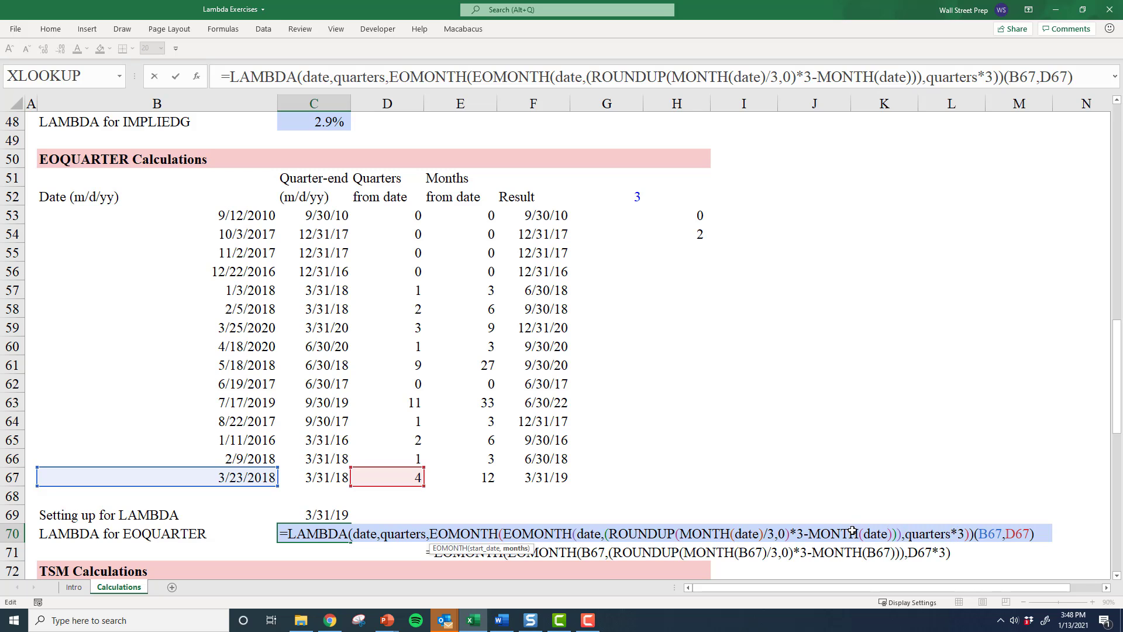
Point the two test arguments of C70's LAMBDA to B53 and D53.
key(Escape)
key(F2)
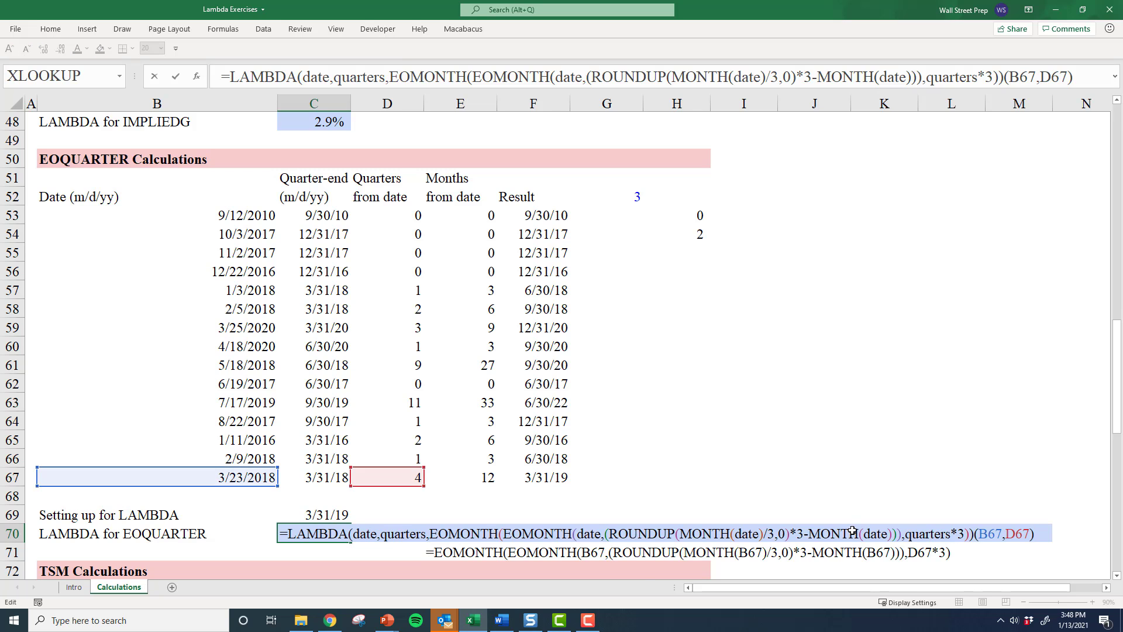
key(Left)
key(Left)
drag(245, 468, 196, 208)
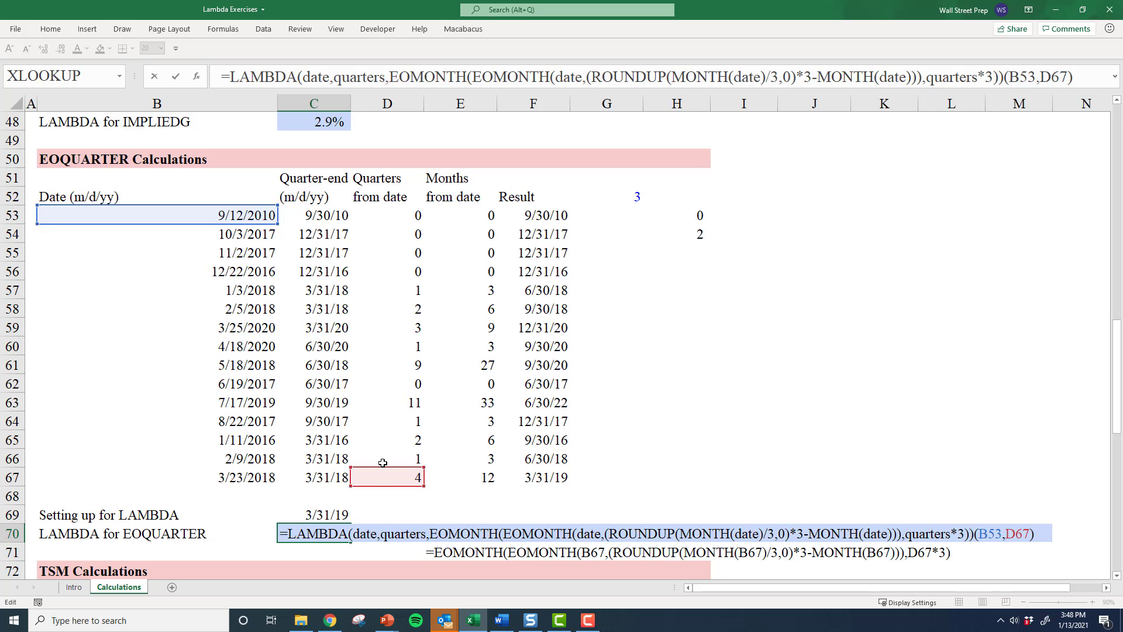
drag(383, 463, 407, 218)
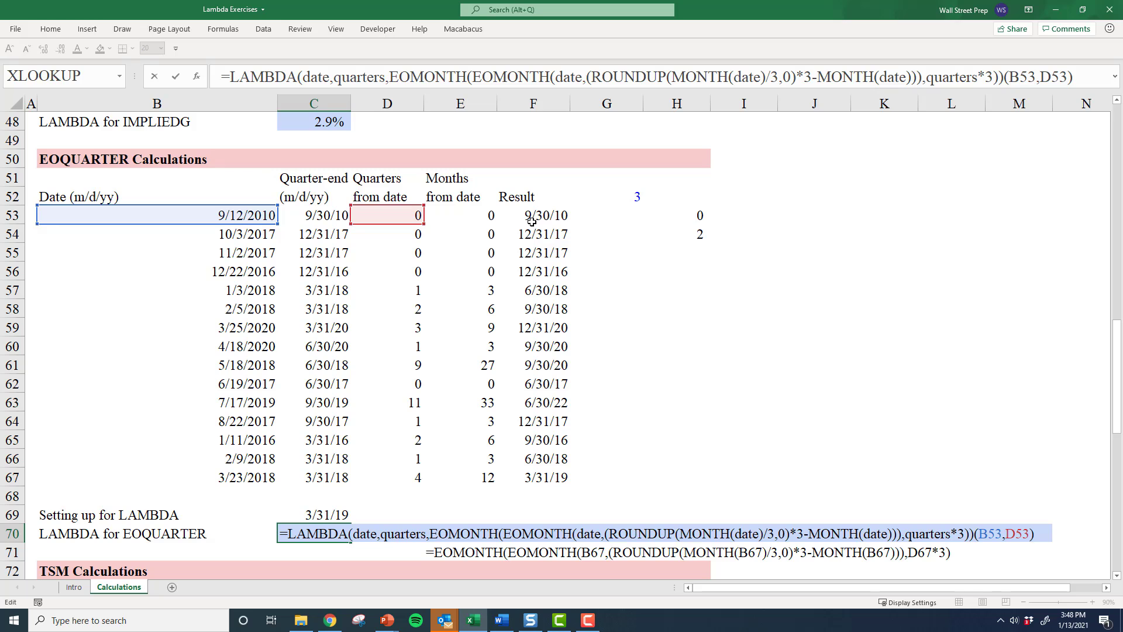
key(ctrl+Return)
Copy C70's LAMBDA definition without the trailing (B53,D53) arguments.
key(F2)
key(ctrl+Left)
key(ctrl+Right)
key(Left)
key(ctrl+shift+Left)
key(ctrl+shift+Left)
key(ctrl+shift+Left)
key(ctrl+shift+Left)
key(ctrl+shift+Left)
key(ctrl+shift+Left)
key(ctrl+shift+Left)
key(ctrl+shift+Left)
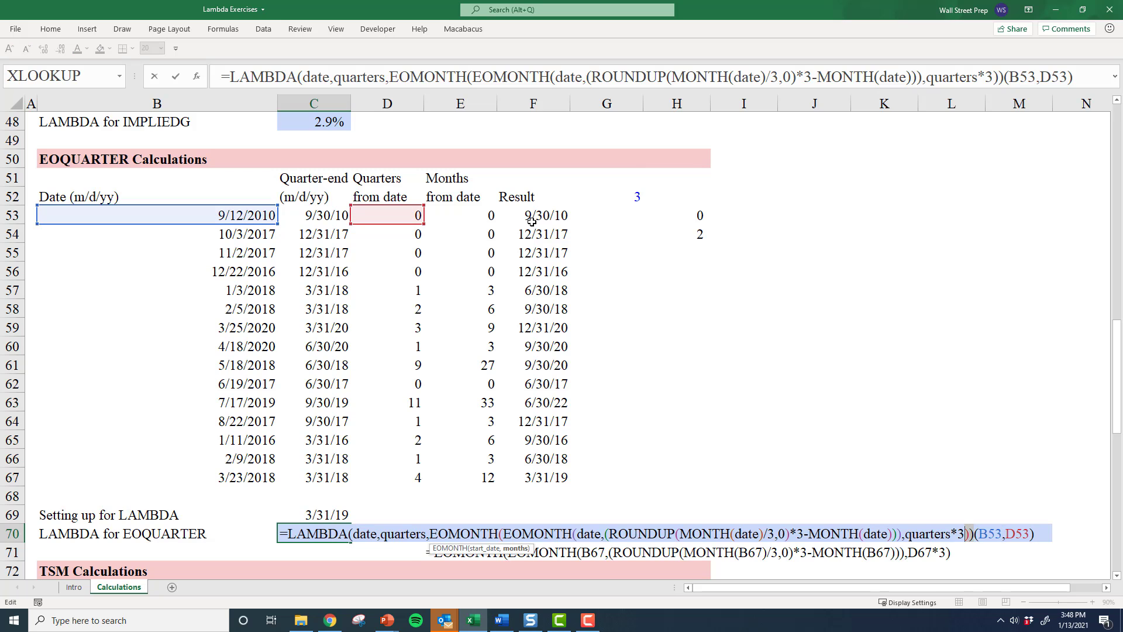
key(Escape)
Start a new defined name EOQUARTER that refers to =LAMBDA(date,quarters,EOMONTH(EOMONTH(date,(ROUNDUP(MONTH(date)/3,0)*3-MONTH(date))),quarters*3)).
key(ctrl+F3)
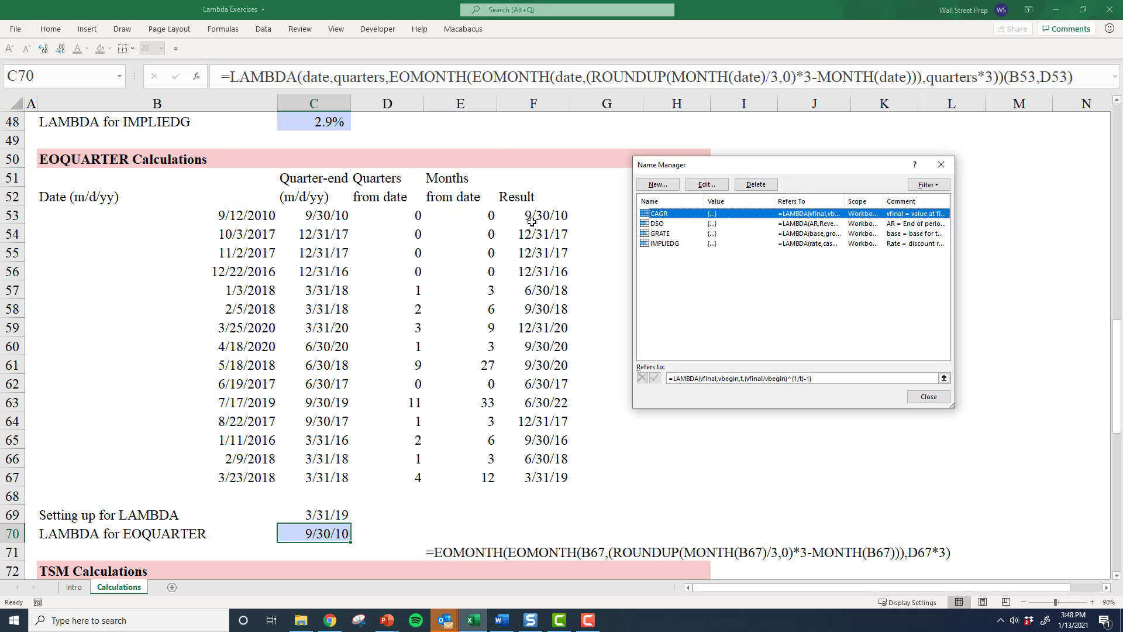
key(alt+n)
text(EOQUARTERS)
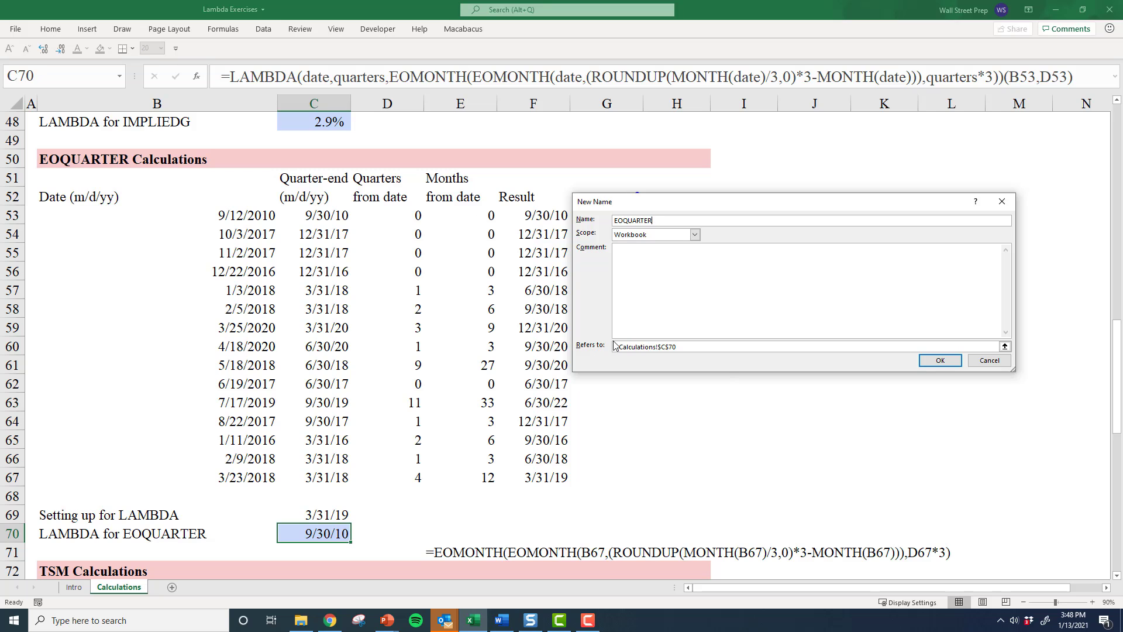
click(702, 344)
key(ctrl+a)
text(=LAMBDA(date,quarters,EOMONTH(EOMONTH(date,(ROUNDUP(MONTH(date)/3,0)*3-MONTH(date))),quarters*3)))
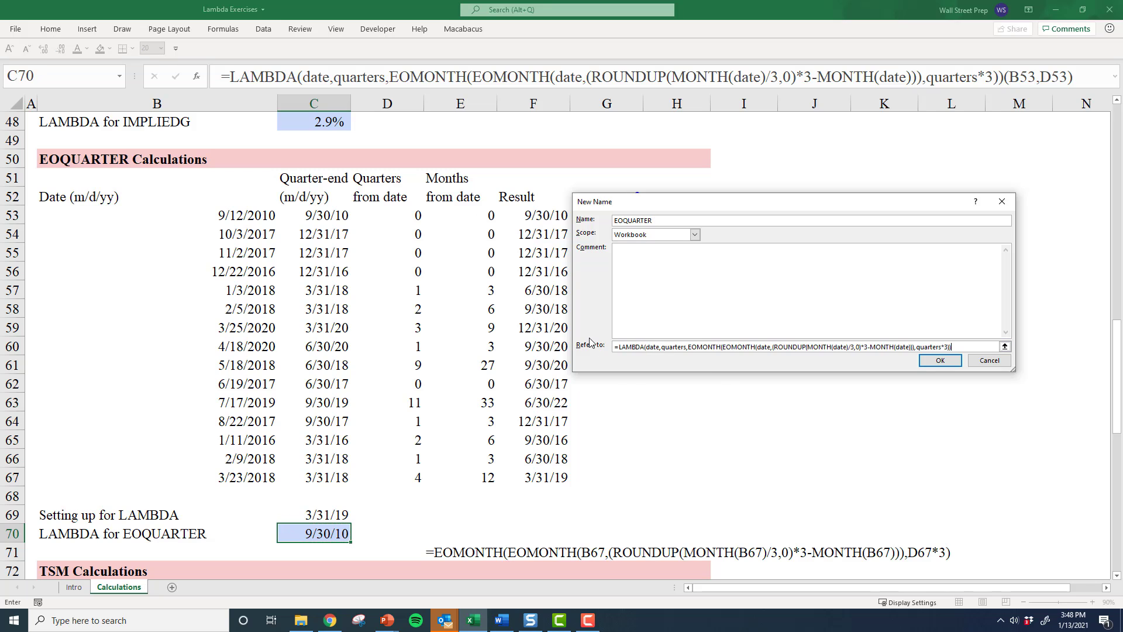
Enter the EOQUARTER comment "Date = User input for date | Quarters = Number of quarters from the quarter end date".
click(638, 262)
text(Date = User input for date | Quarters = Number of quarter)
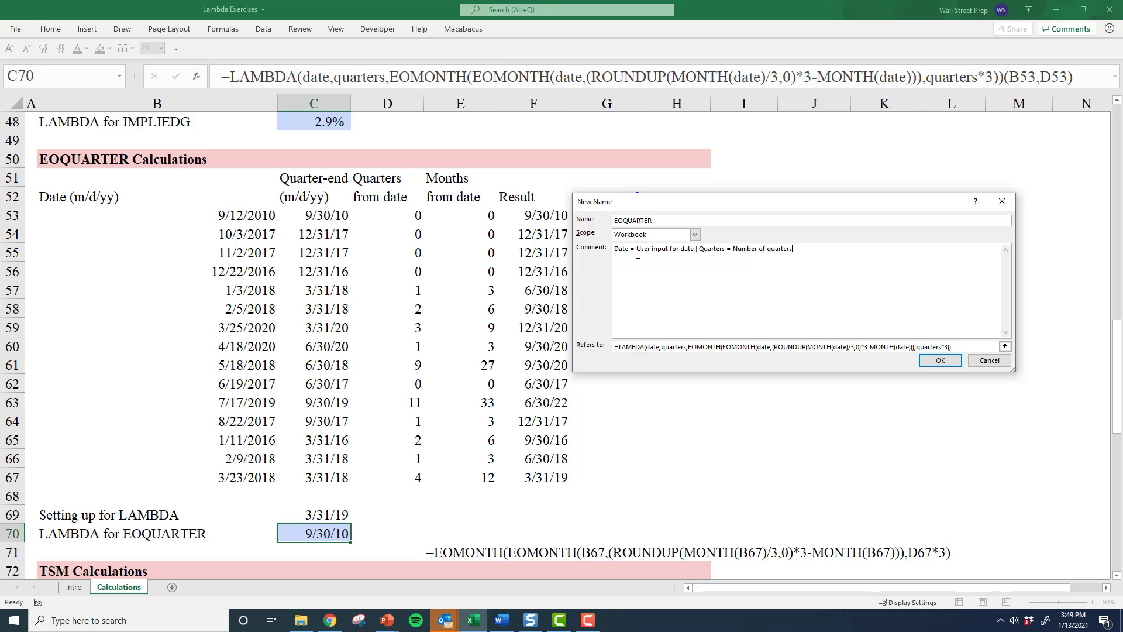
text(s from the quarter end dateThis form)
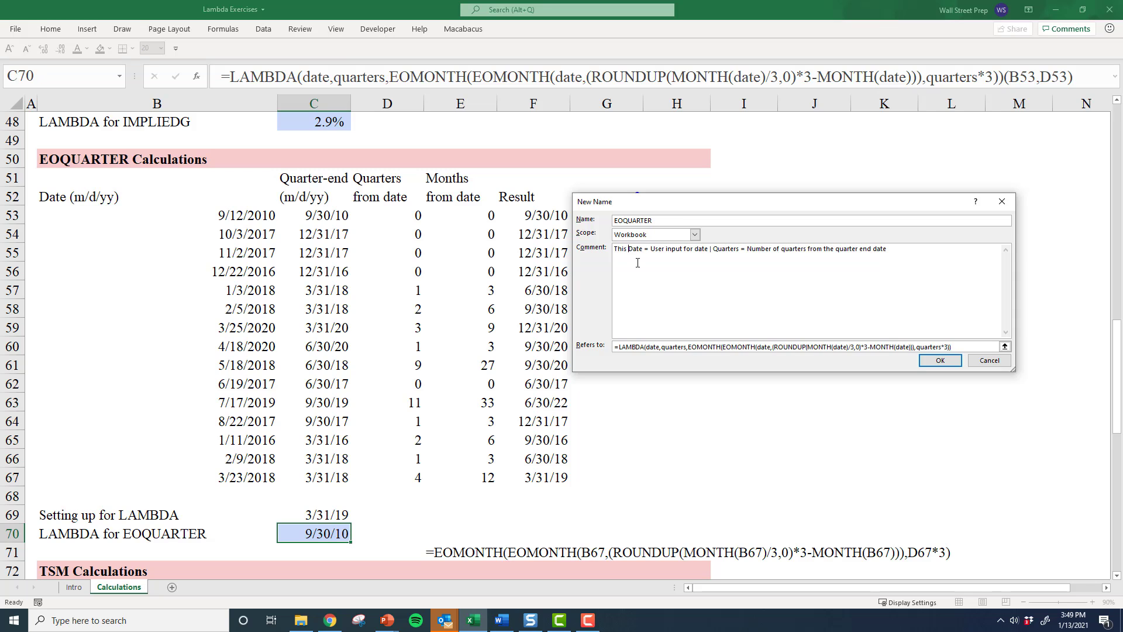
Begin the EOQUARTER comment with "This function takes a user defined date, converts it to the nearest upcoming end of quarter dates".
key(BackSpace)
key(BackSpace)
key(BackSpace)
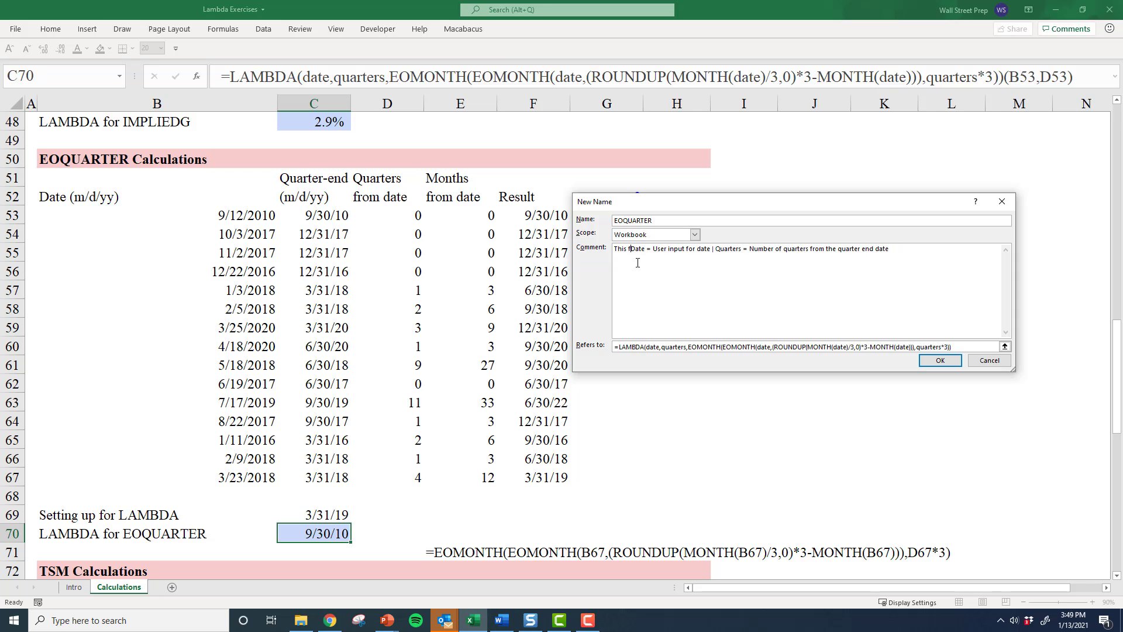
text(unction takes a user d)
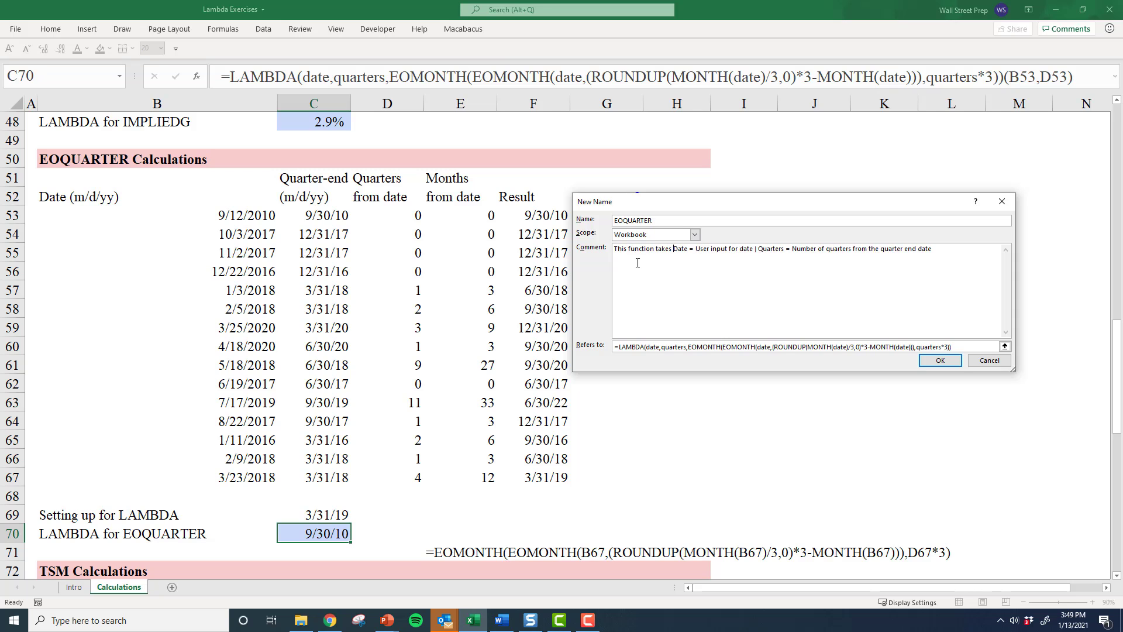
text(d date, conve)
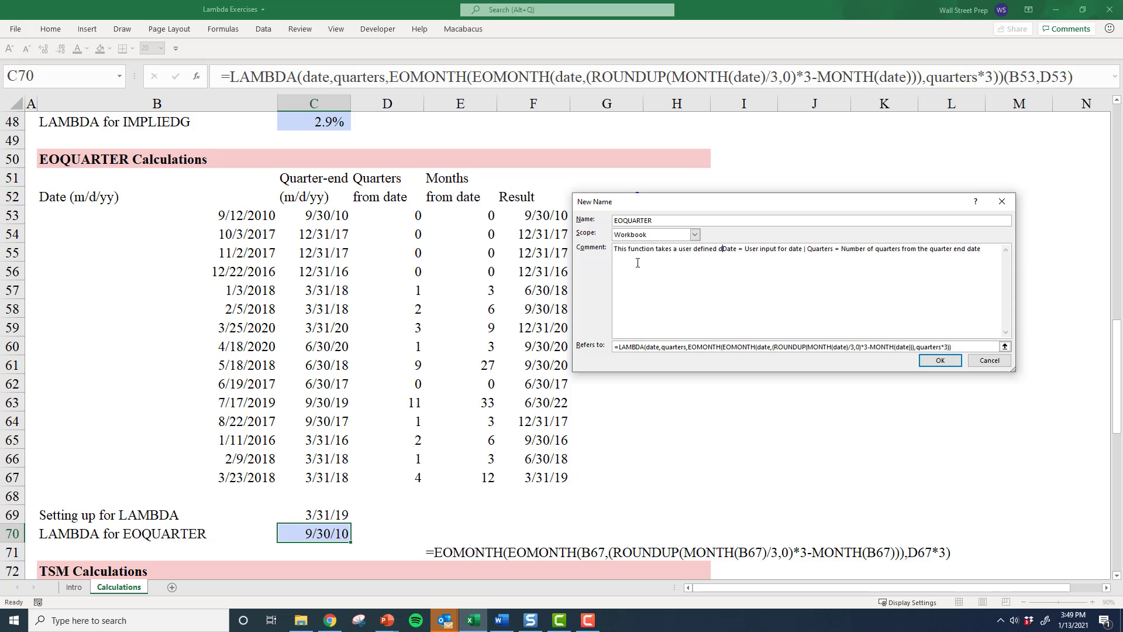
text(rts it to the)
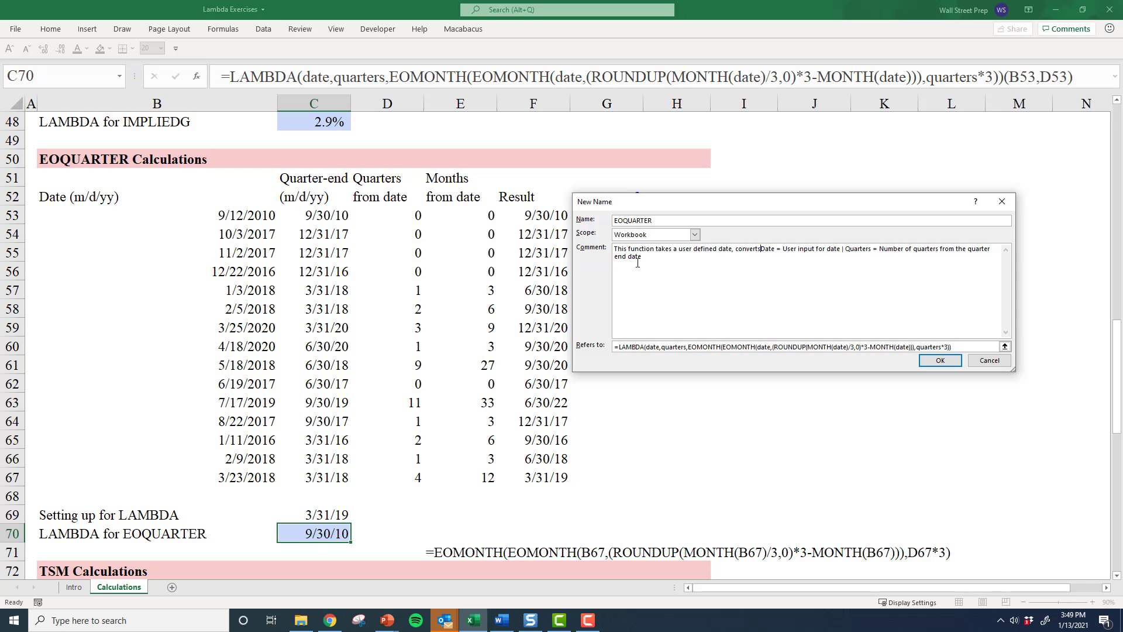
text( nearest upco)
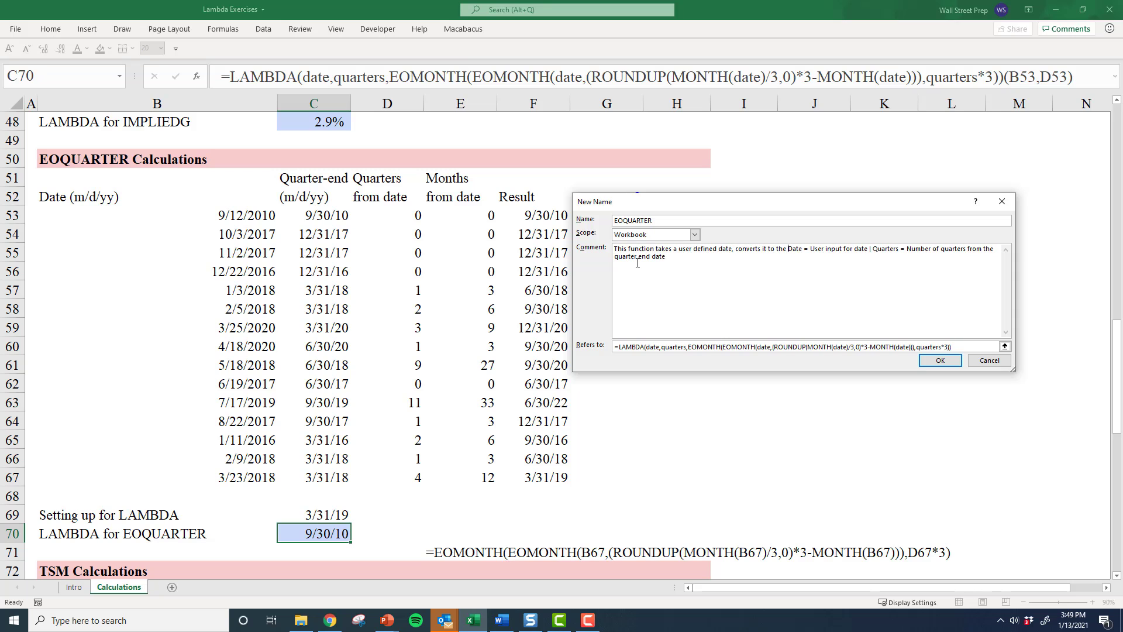
text(ming end of qu)
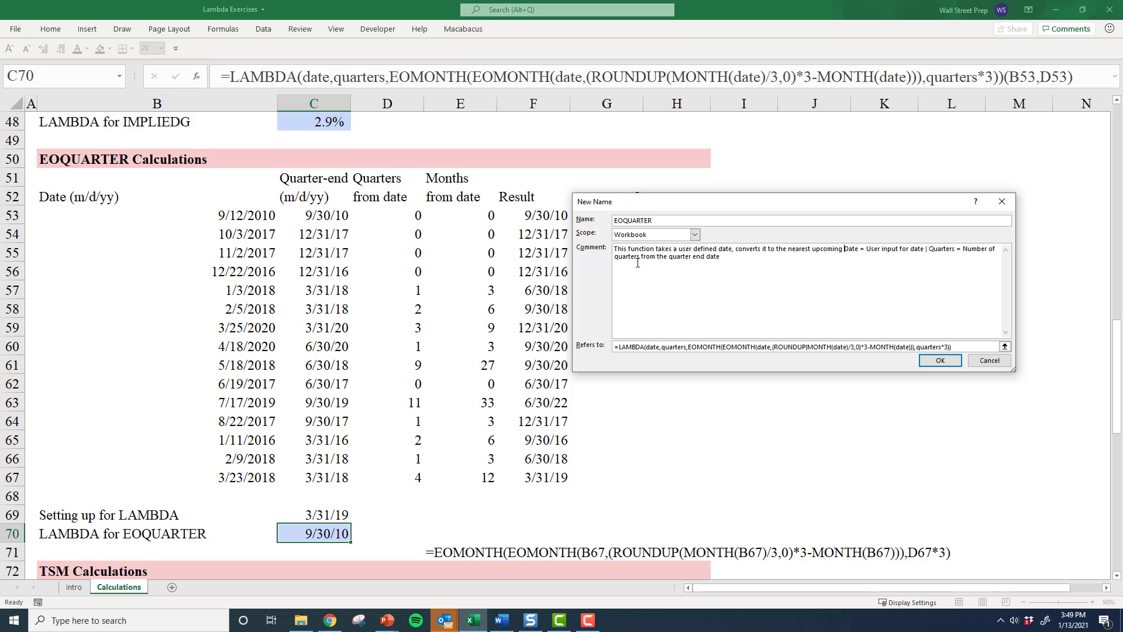
text(arter dates)
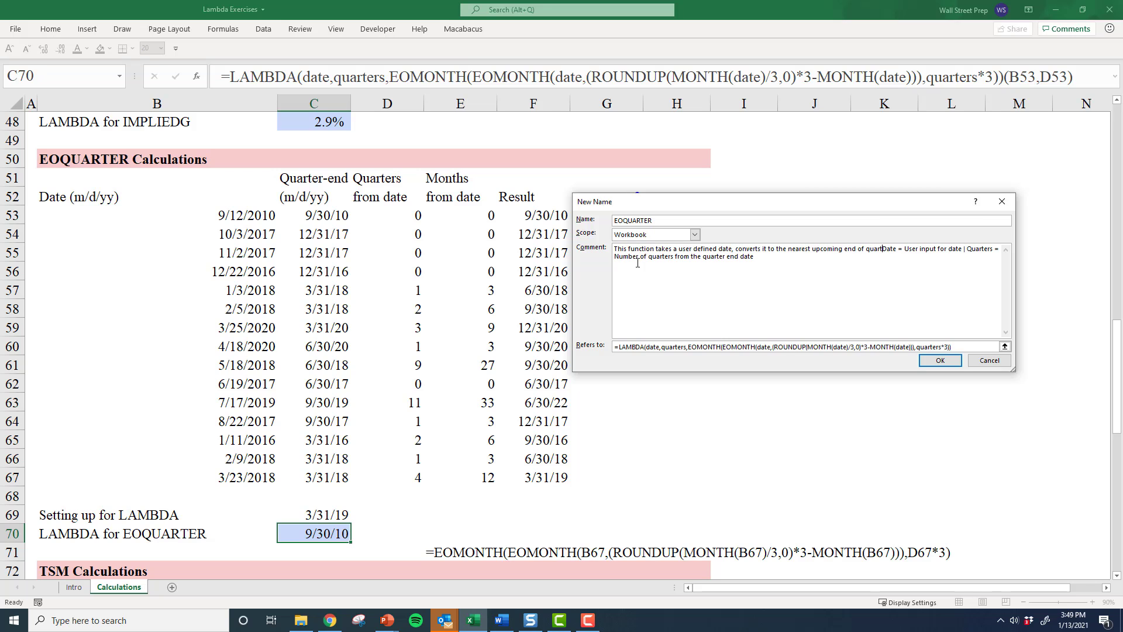
Extend the comment's opening sentence with ", and allows for incrementing to future quarters" and save the EOQUARTER name.
text(, and allows f)
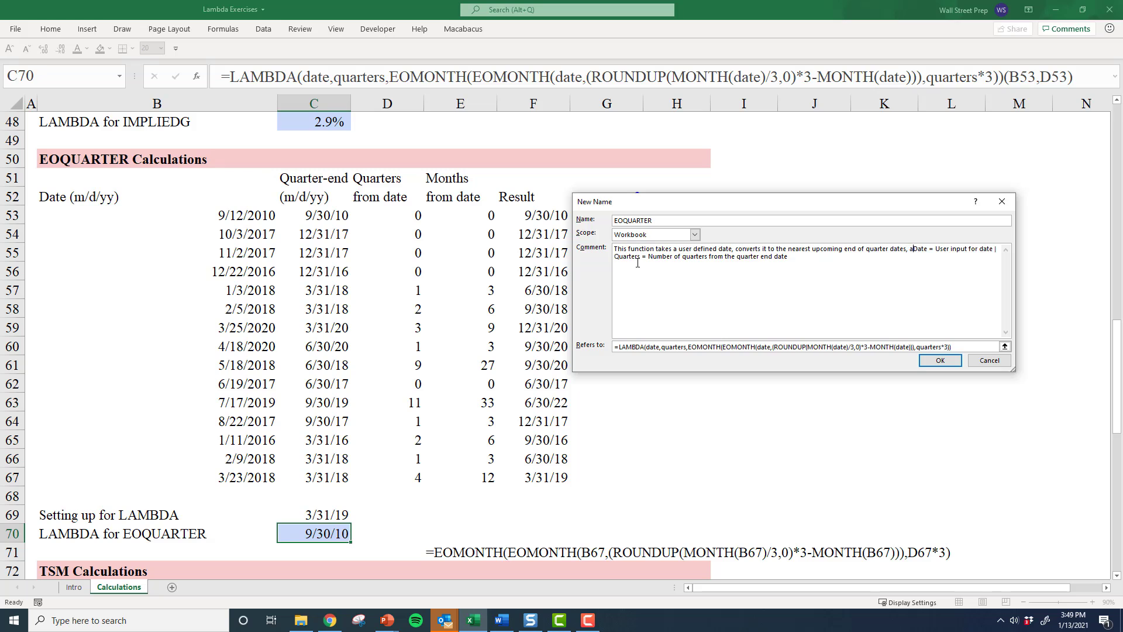
text(or )
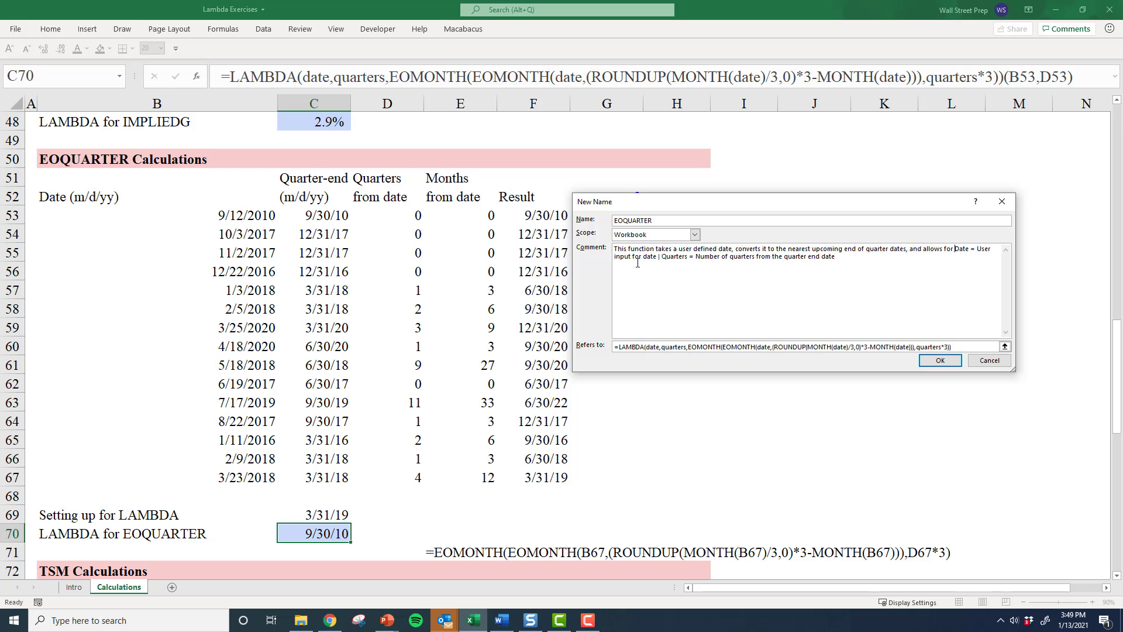
text(incrementing )
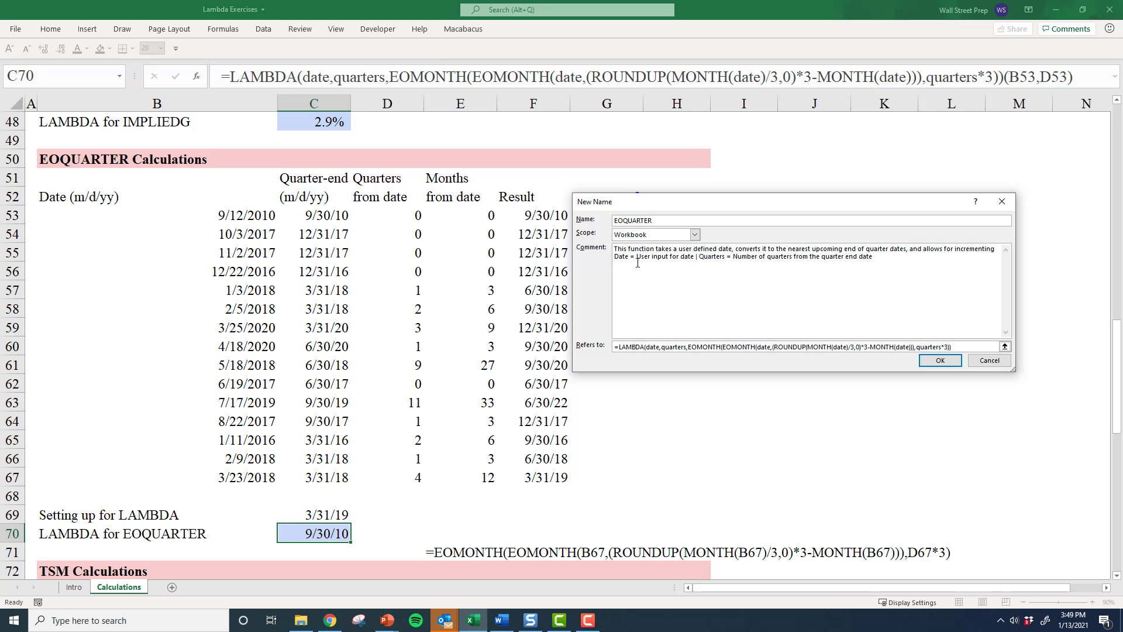
text(to future)
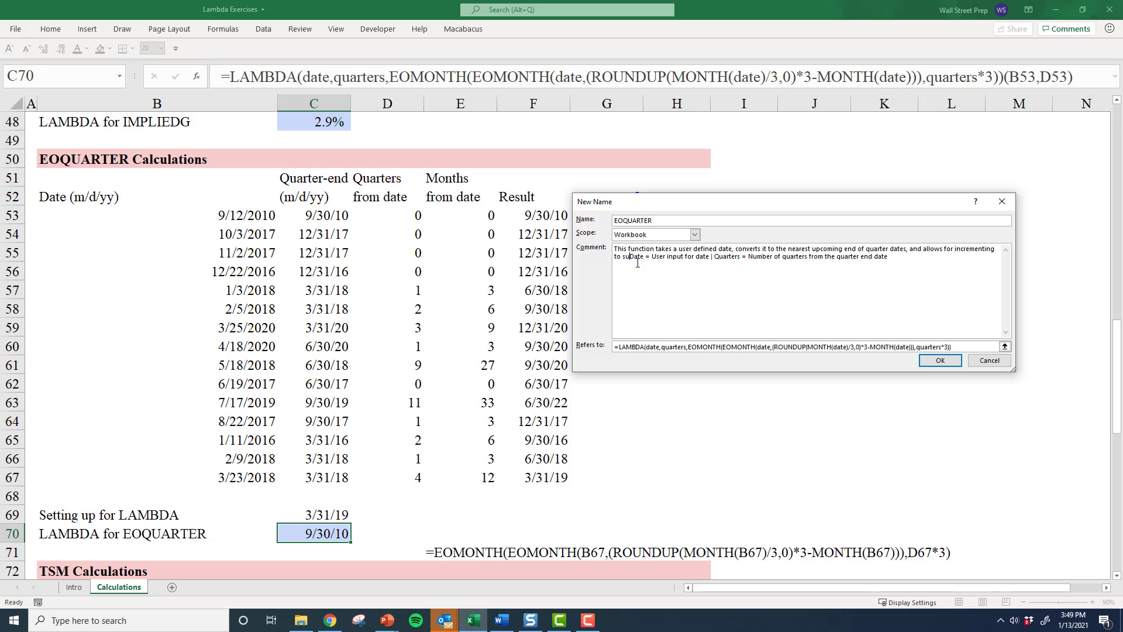
text( quarters)
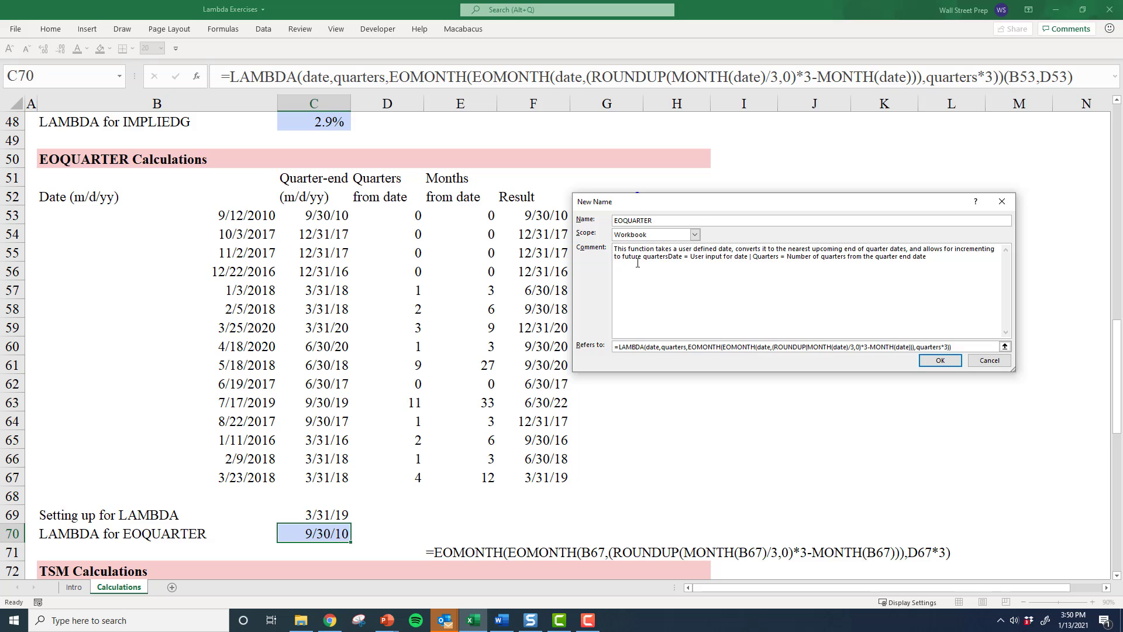
key(Return)
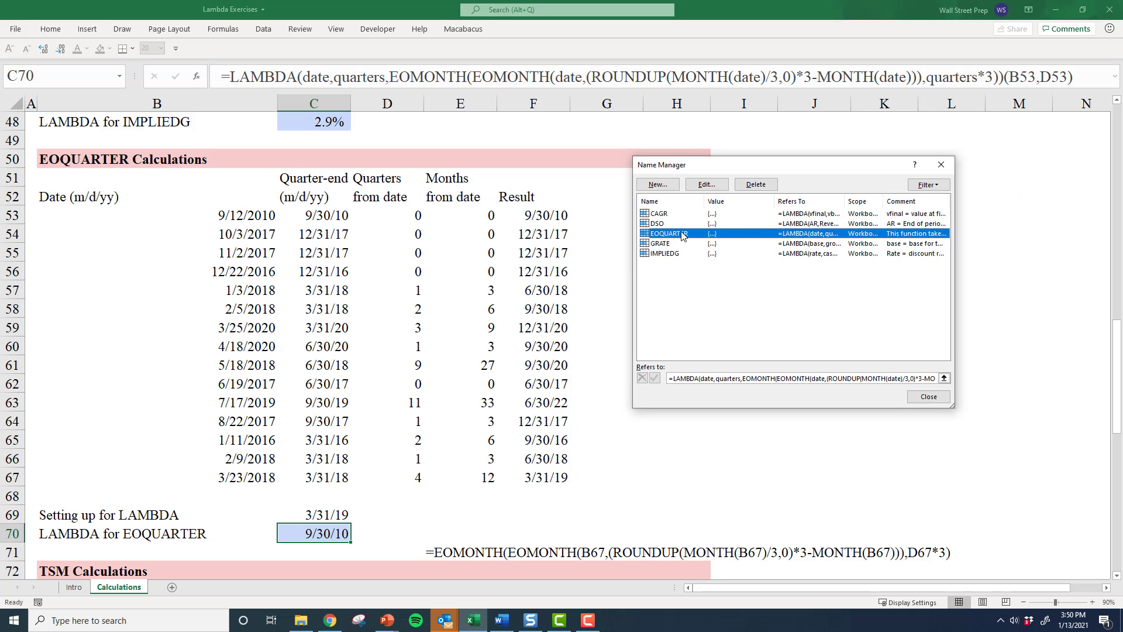
Insert a space between "quarters" and "Date" in the EOQUARTER comment, save it and finish managing names.
double_click(682, 234)
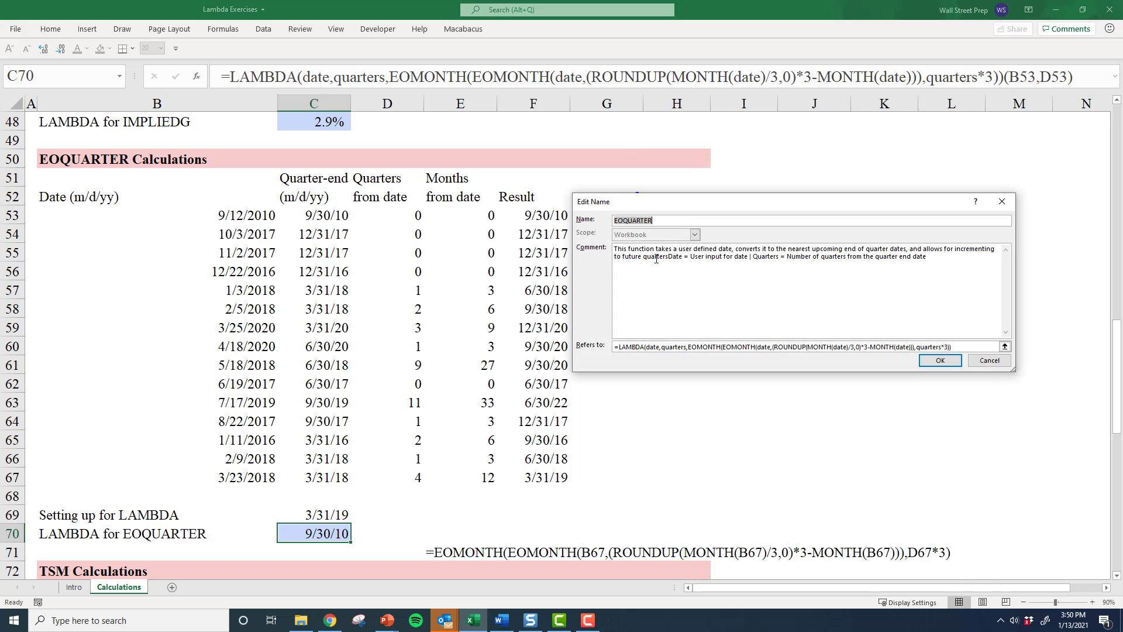
click(669, 257)
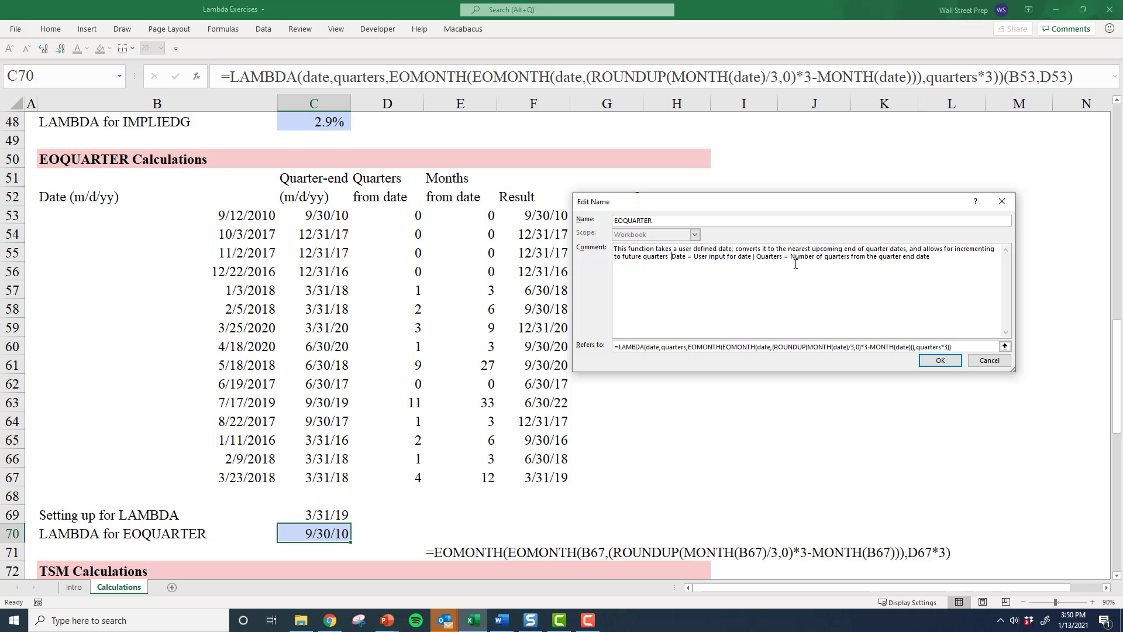
click(939, 359)
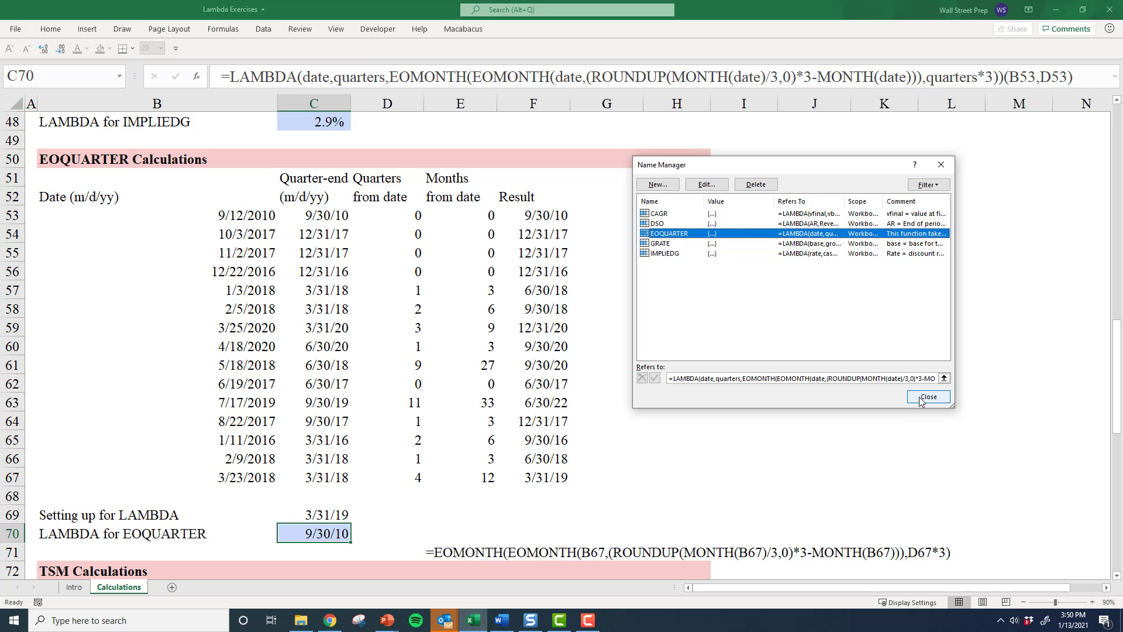
click(919, 398)
Enter the test date 4/5/2021 in cell I63.
click(745, 401)
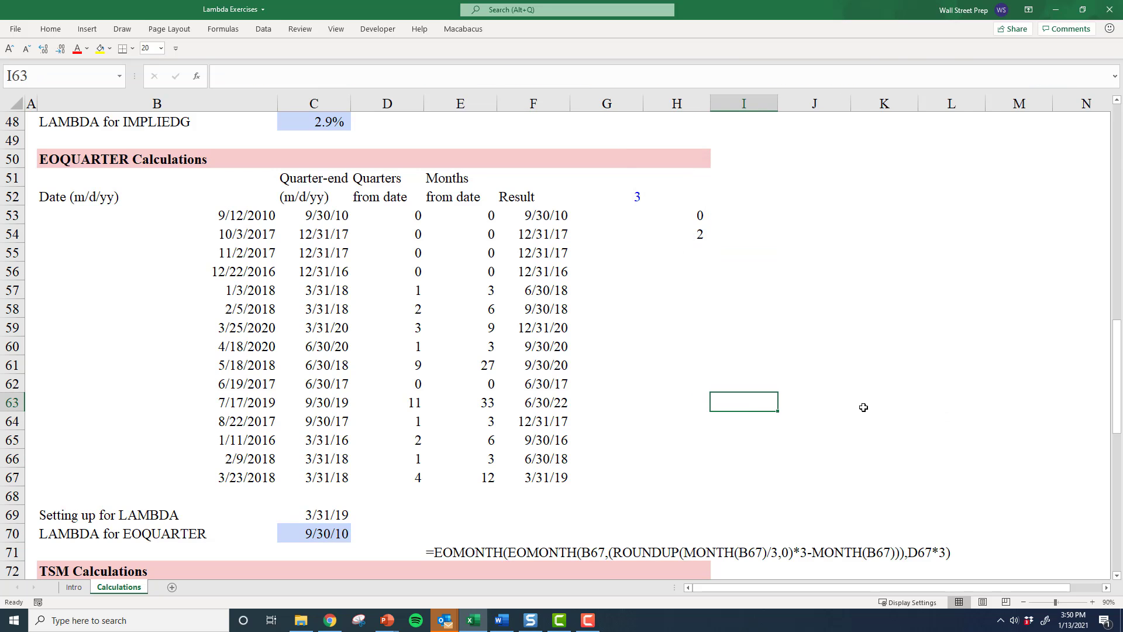
text(4/5/)
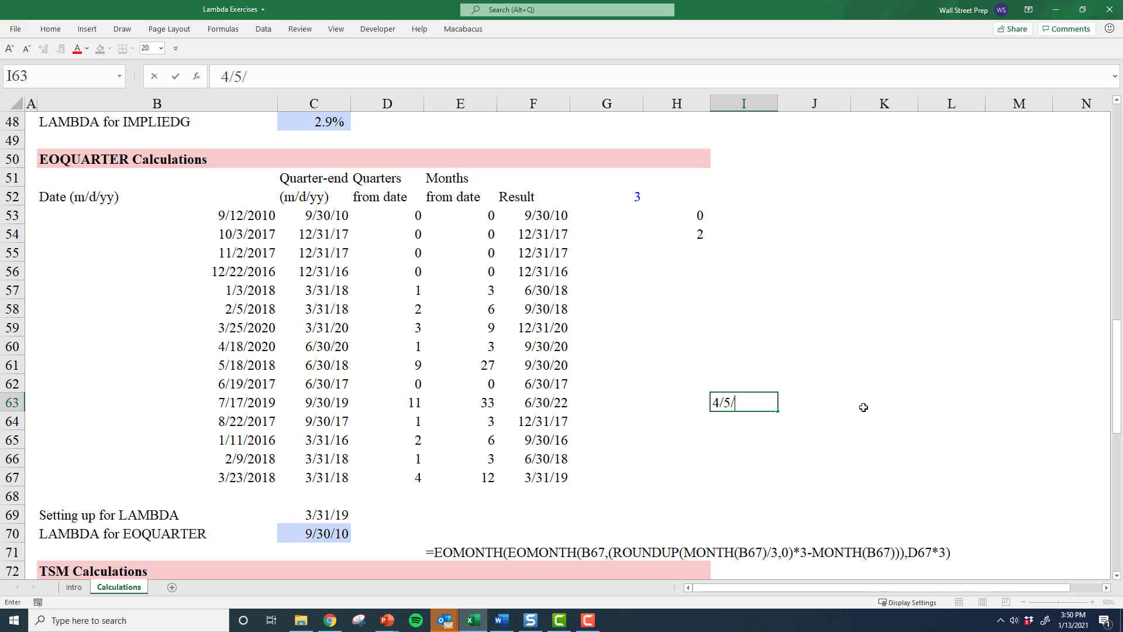
text(2021)
key(Return)
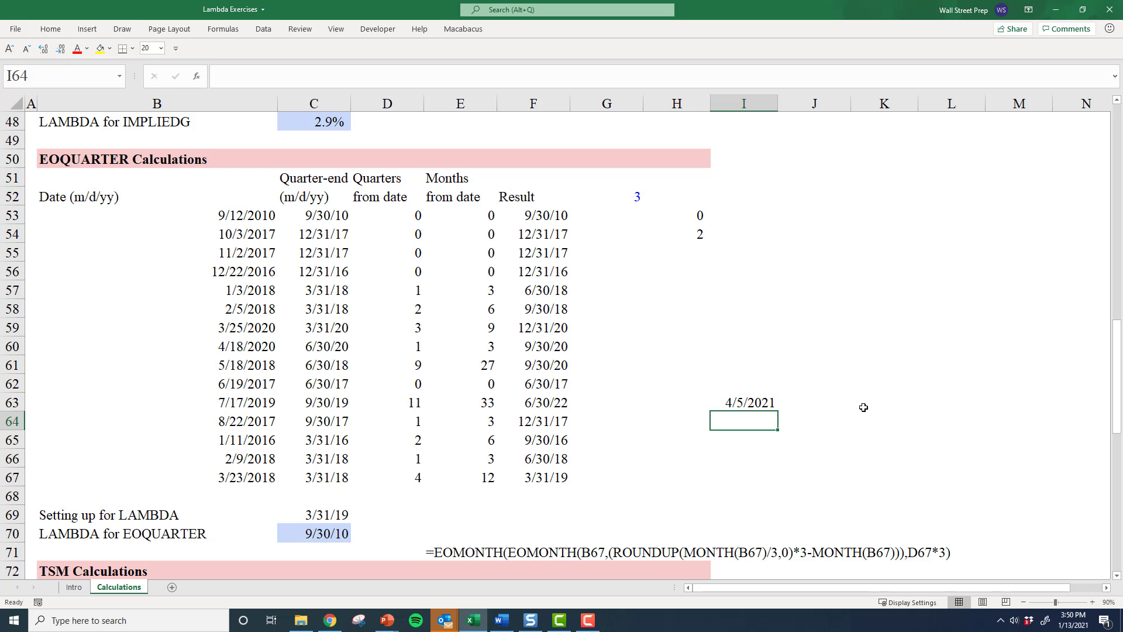
Enter =EOQUARTER(I63,0) in cell I64 to test the named function.
text(=)
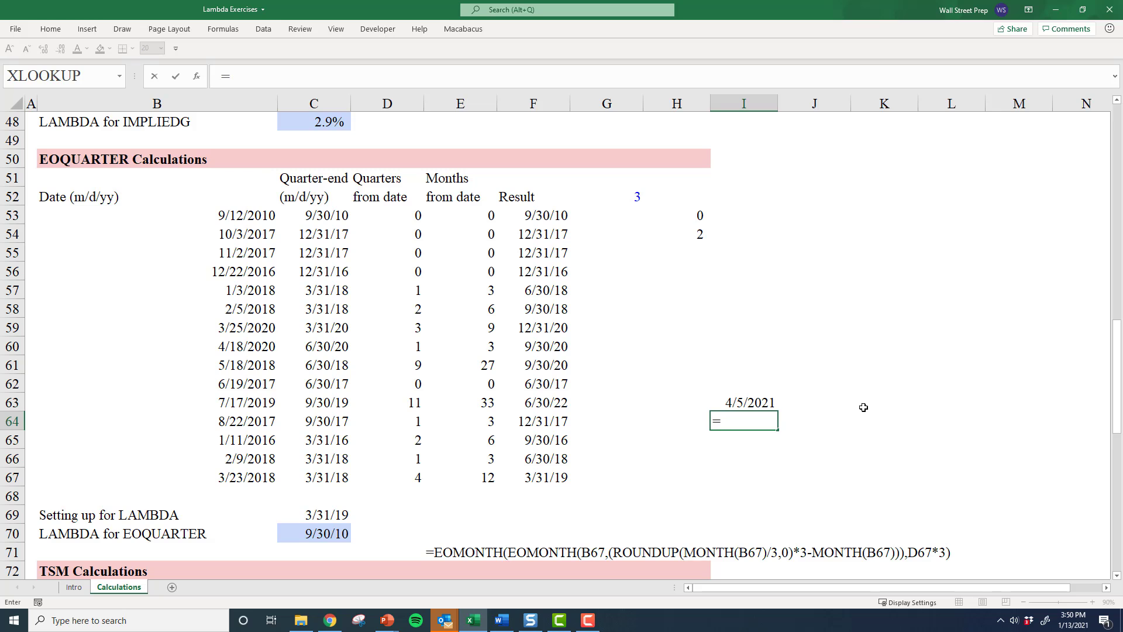
text(EOQUARTER)
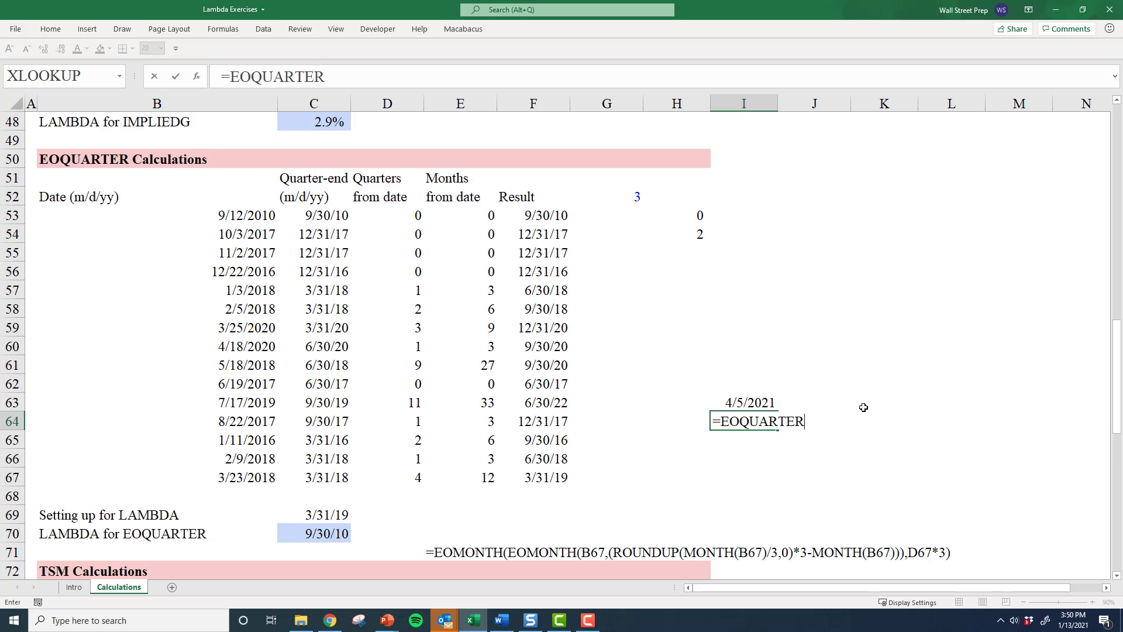
text(()
key(Up)
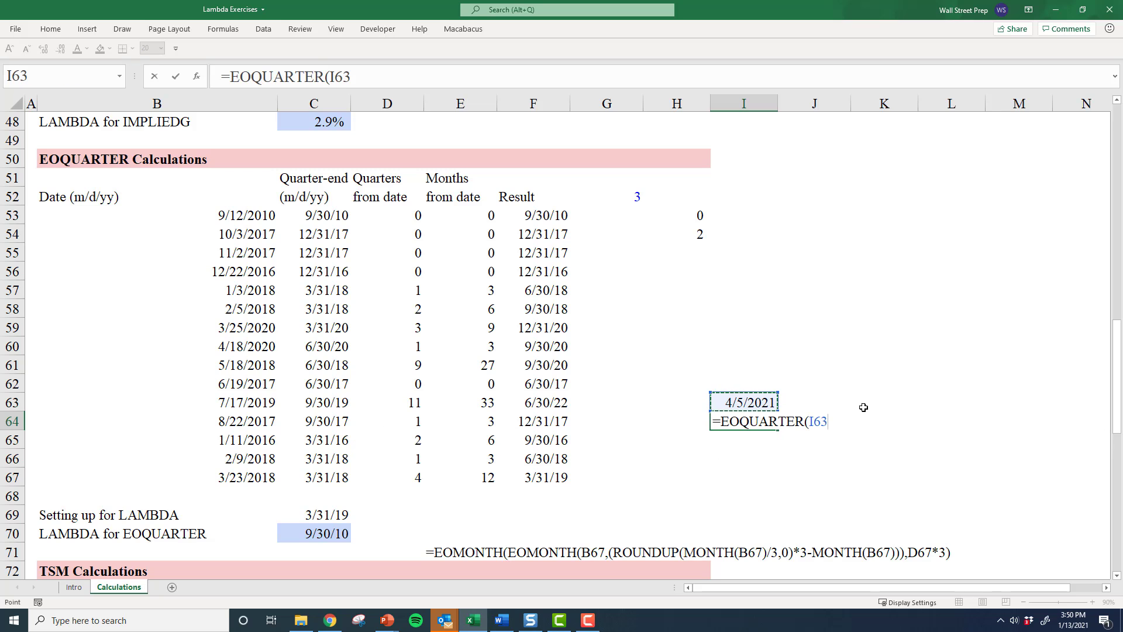
text(,0))
key(ctrl+Return)
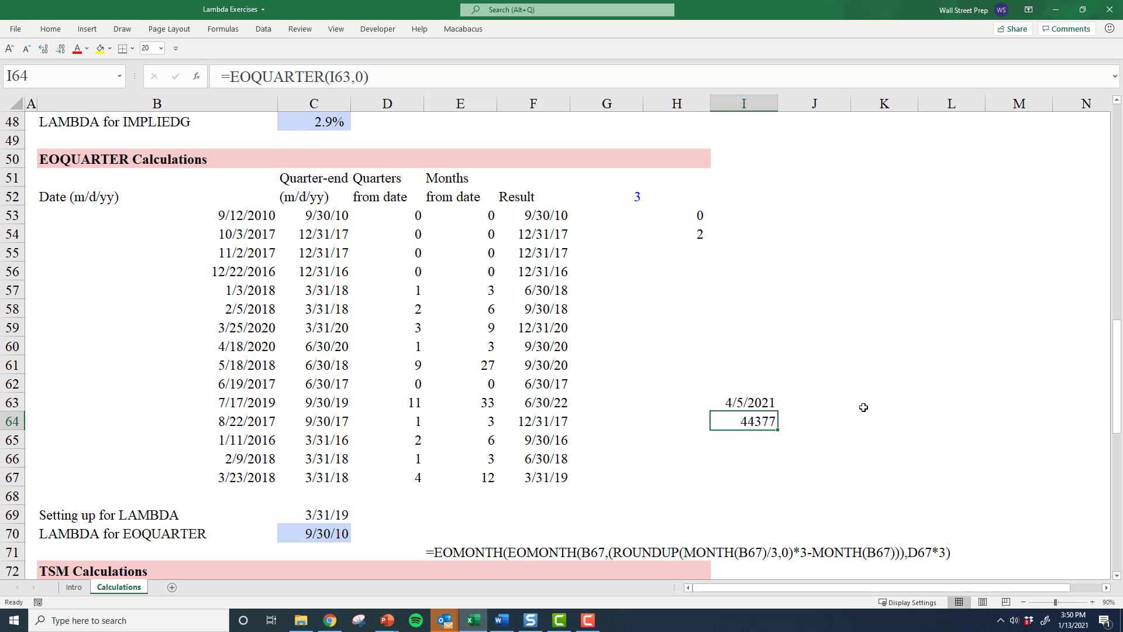
Copy only the date format of I63 onto I64.
key(Up)
key(Down)
key(ctrl+1)
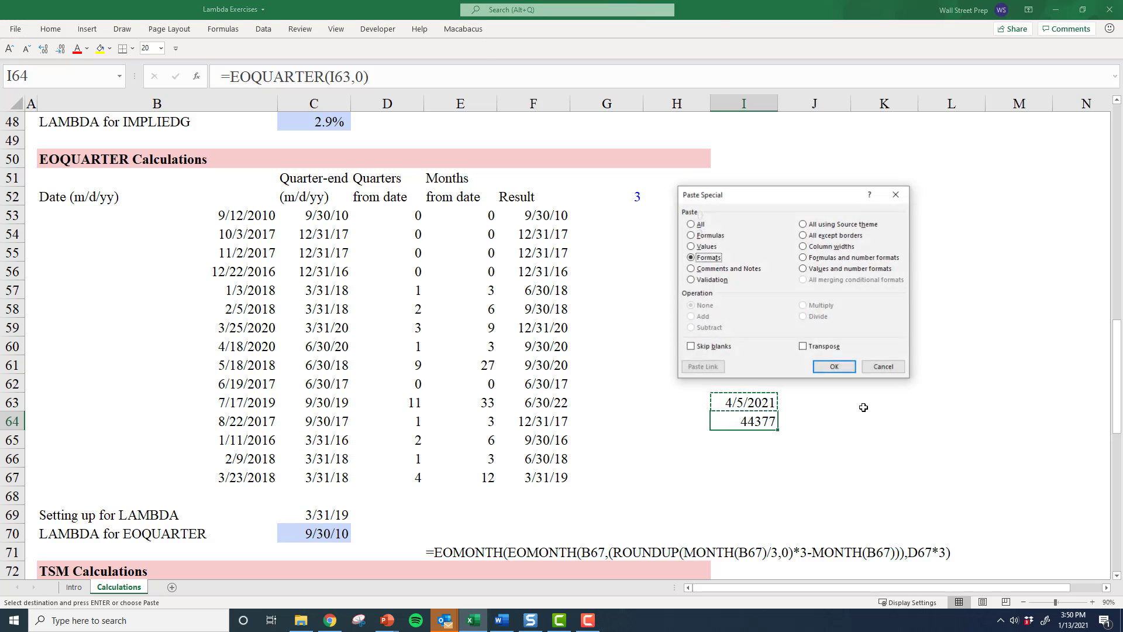
key(Return)
key(F2)
key(Escape)
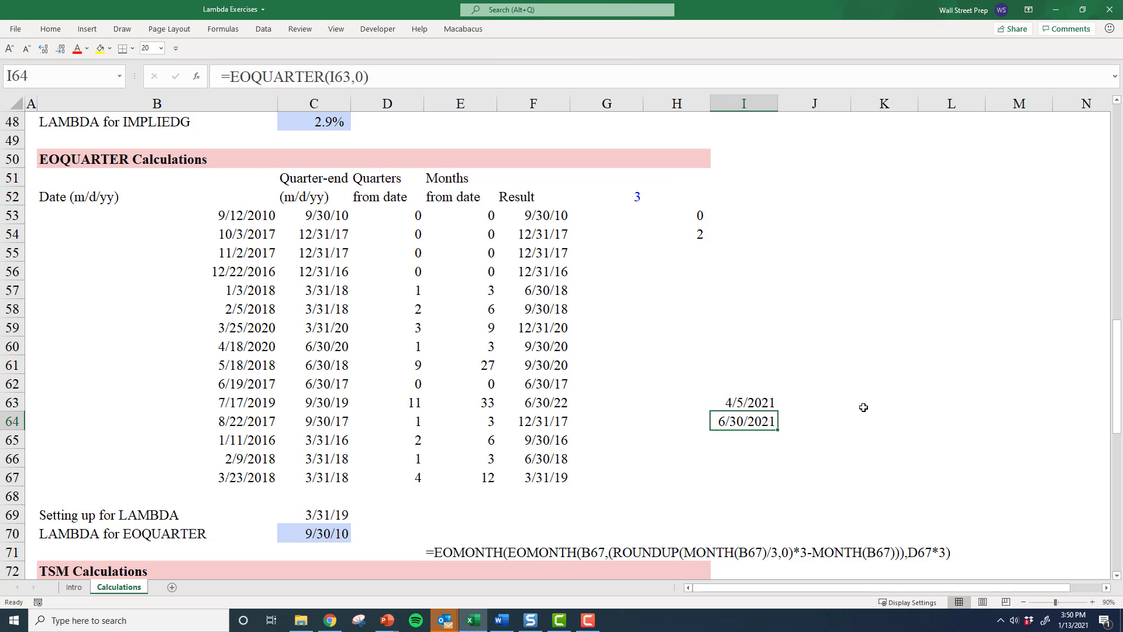
Try I64's EOQUARTER formula with a quarters argument of 1.
key(F2)
key(BackSpace)
text(1)
key(ctrl+Return)
Set the quarters argument of I64's EOQUARTER formula to 2.
key(F2)
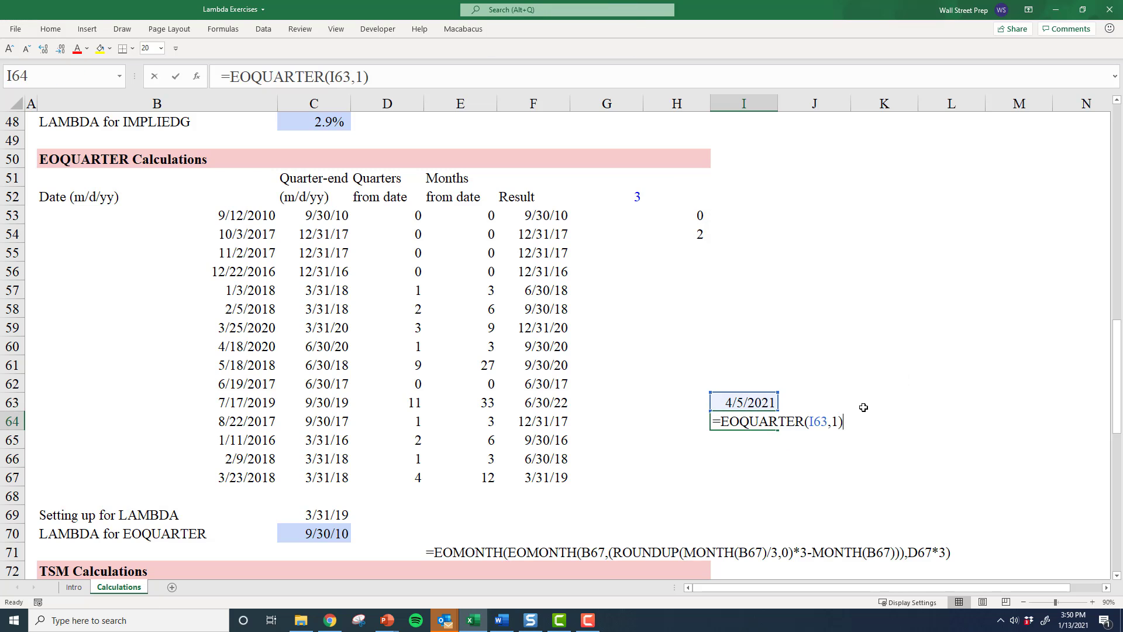
key(BackSpace)
text(2)
key(ctrl+Return)
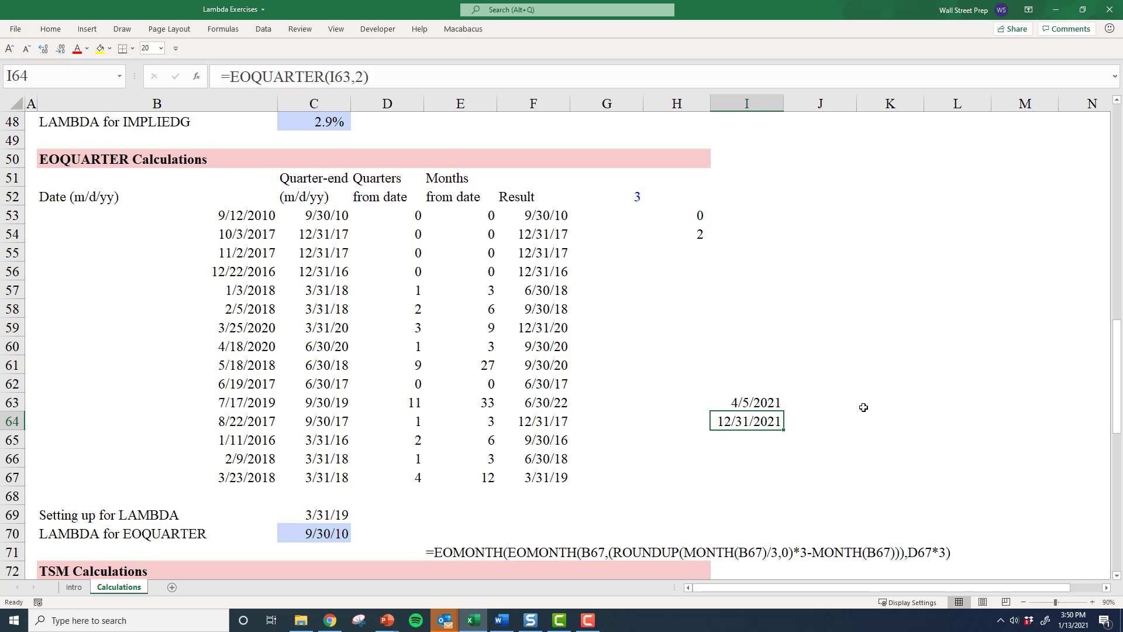
Compare I64's EOQUARTER test with the quarter calculations in row 64 and inspect the arguments of its formula.
key(Left)
key(Left)
key(Left)
key(Left)
key(Left)
key(Left)
key(Left)
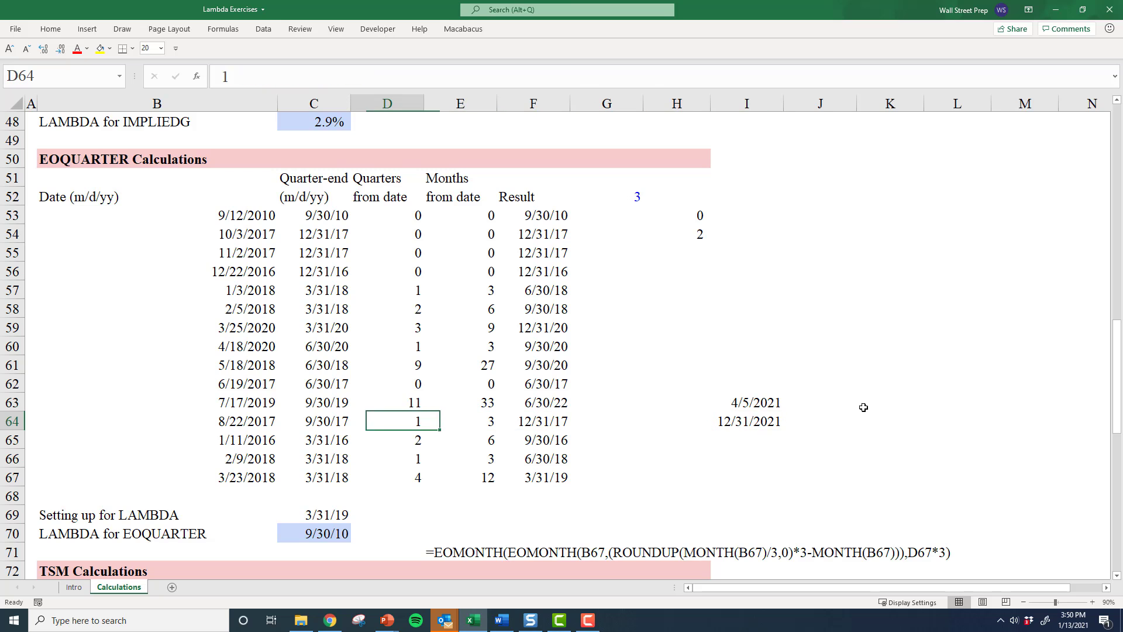
key(Right)
key(Right)
key(Right)
key(Right)
key(Right)
key(Right)
key(Right)
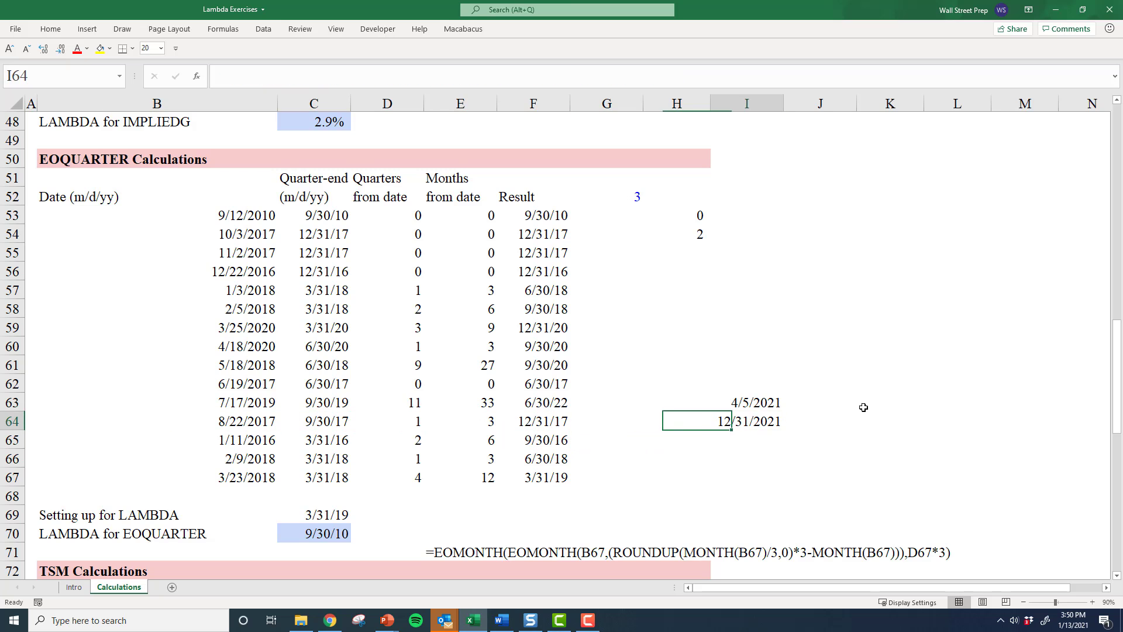
key(F2)
key(Escape)
key(F2)
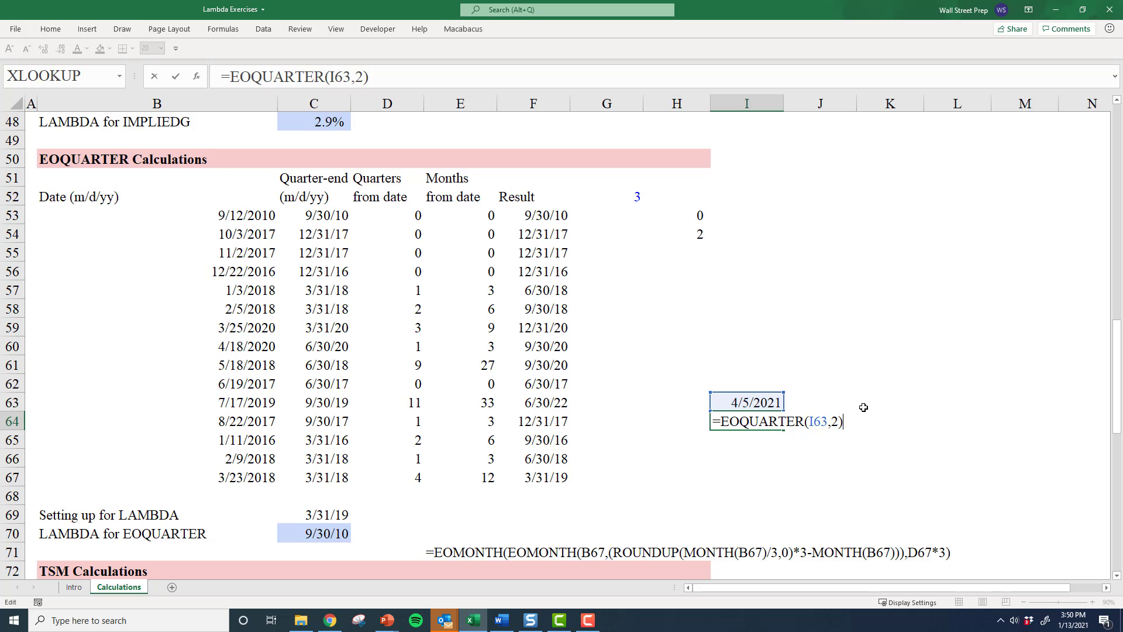
key(Escape)
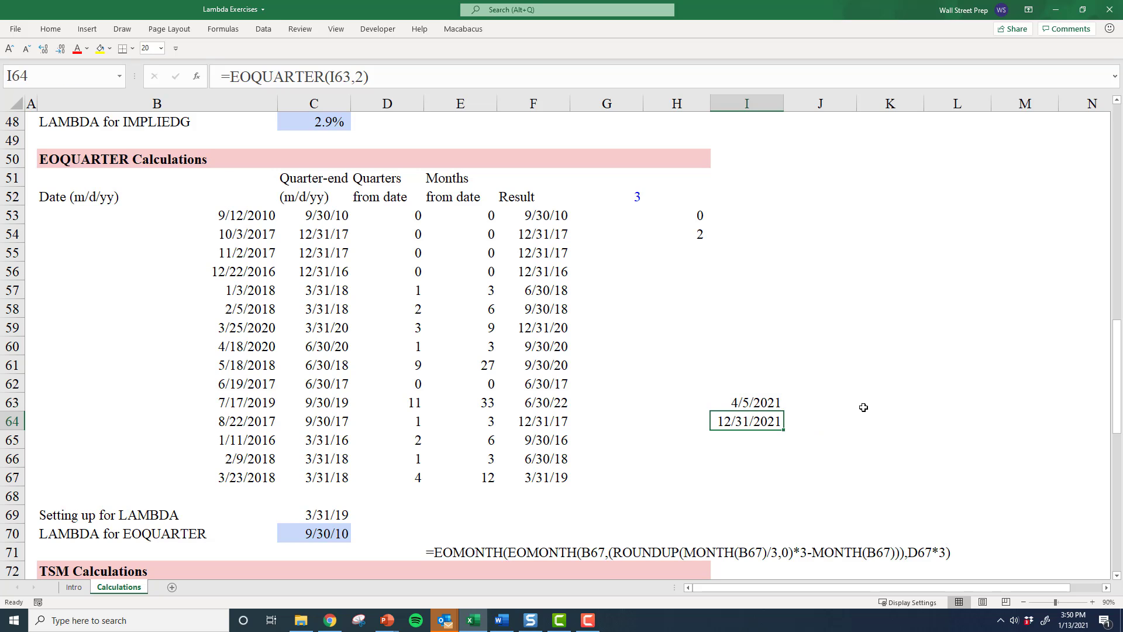
Go down to the Option Proceeds label in B82 of the TSM Calculations section.
key(Left)
key(Left)
key(Left)
key(Left)
key(Left)
key(Left)
key(Left)
key(Left)
key(Down)
key(Down)
key(Down)
key(Down)
key(Down)
key(Down)
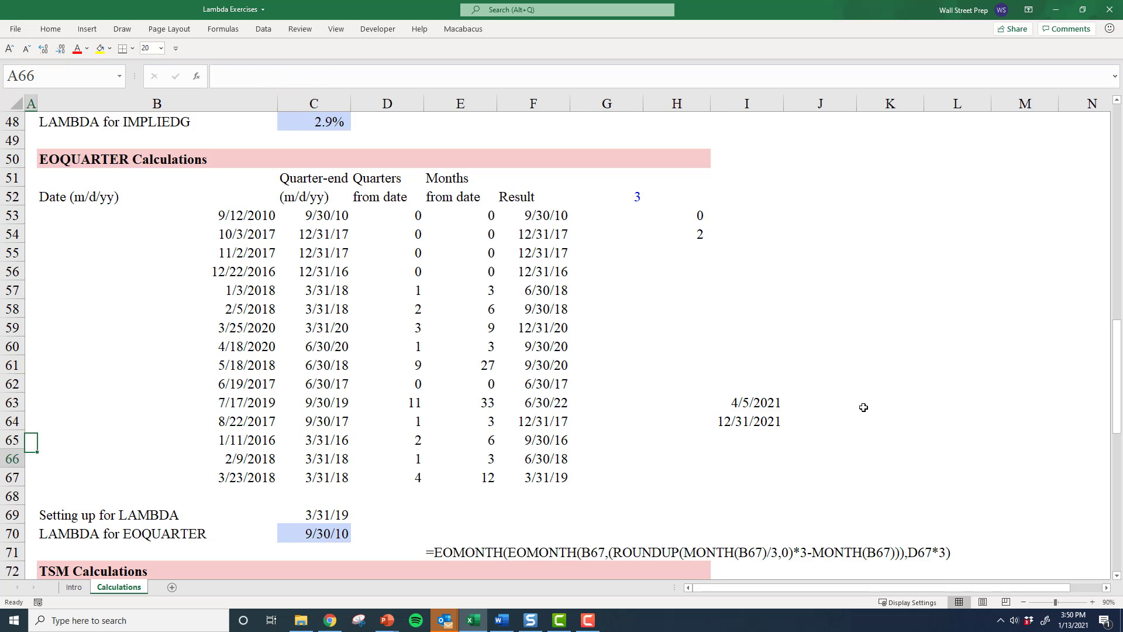
key(Down)
key(Down)
key(Down)
key(Down)
key(Down)
key(Down)
key(Down)
key(Down)
key(Down)
key(Down)
key(Down)
key(Down)
key(Right)
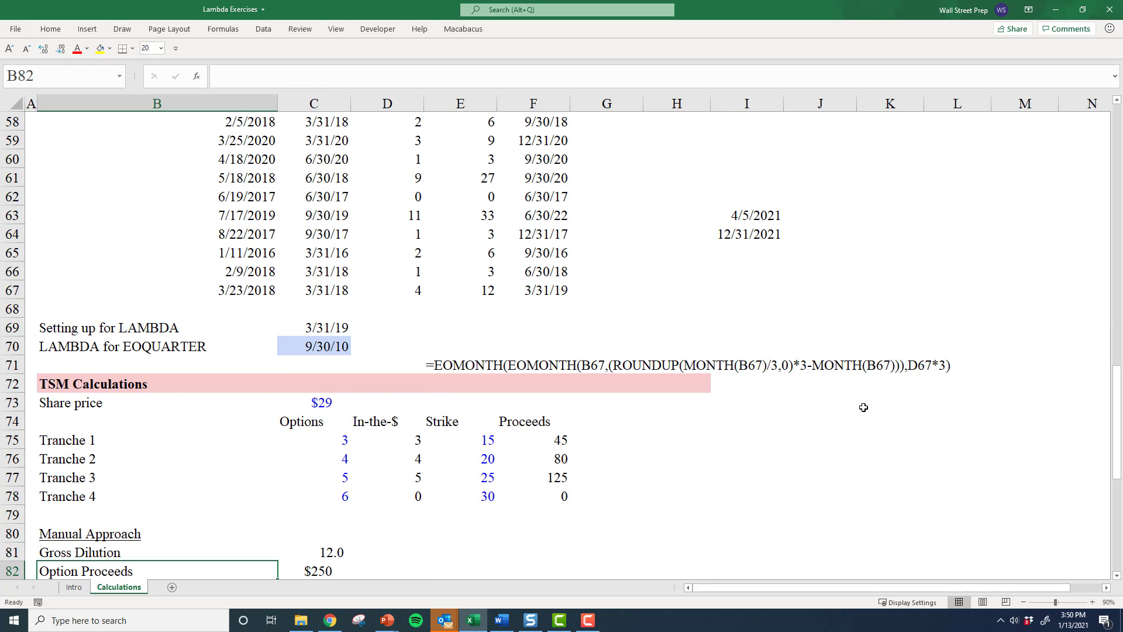